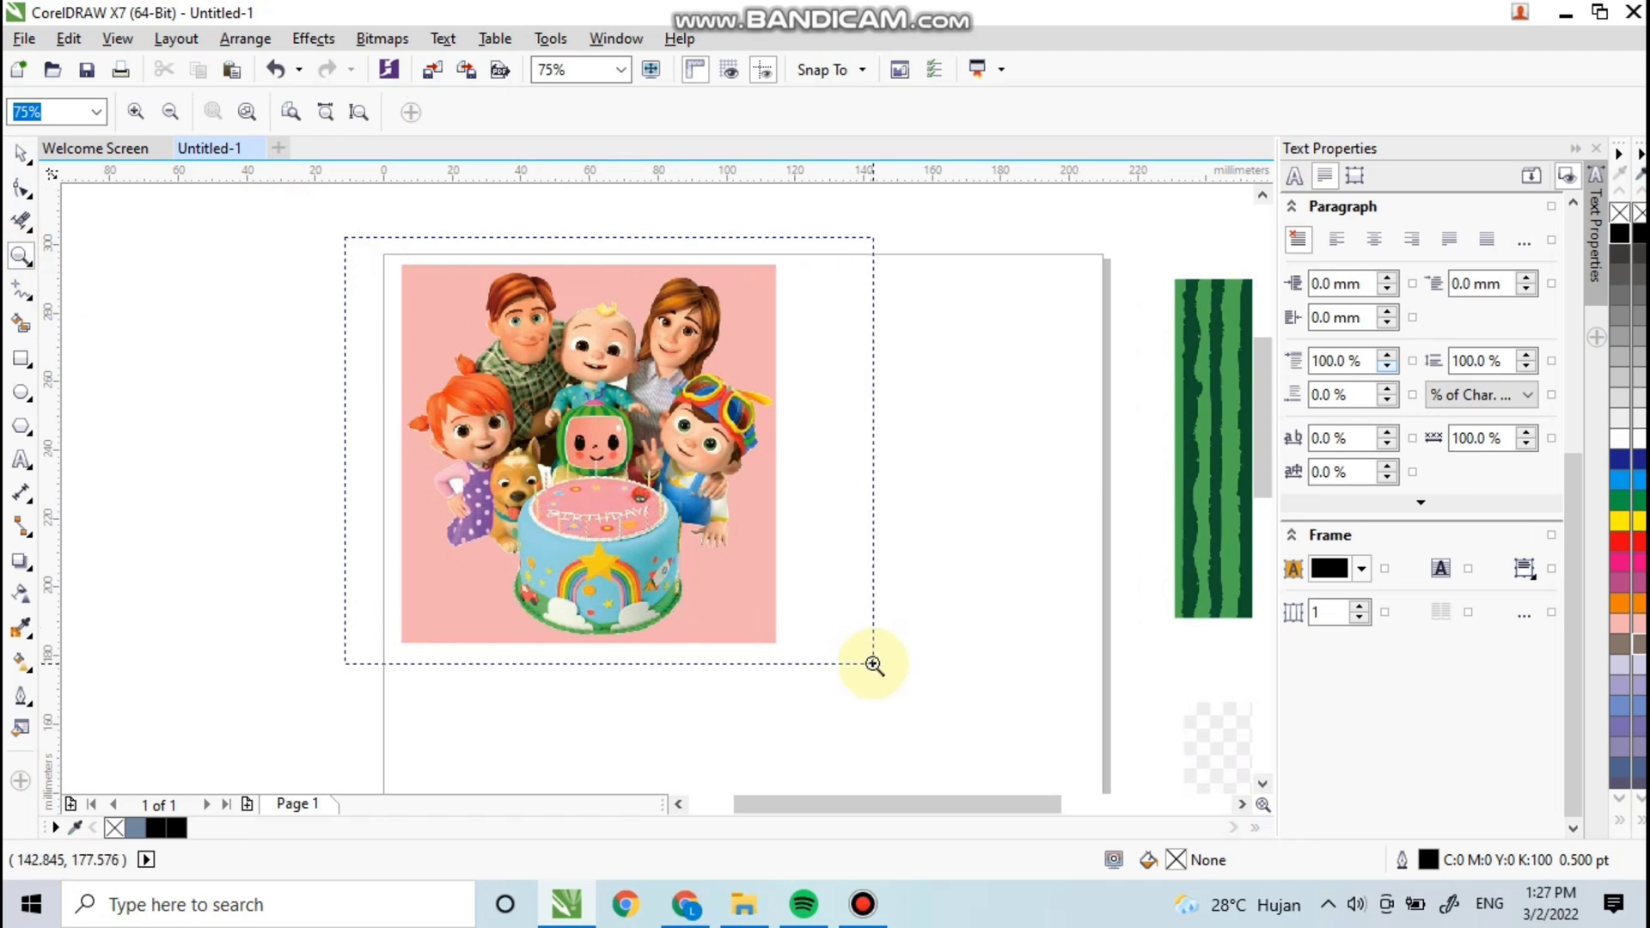
# Step: Duplicate the family birthday picture by copy and paste, and place the copy beside the original
pyautogui.click(641, 502)
pyautogui.click(201, 77)
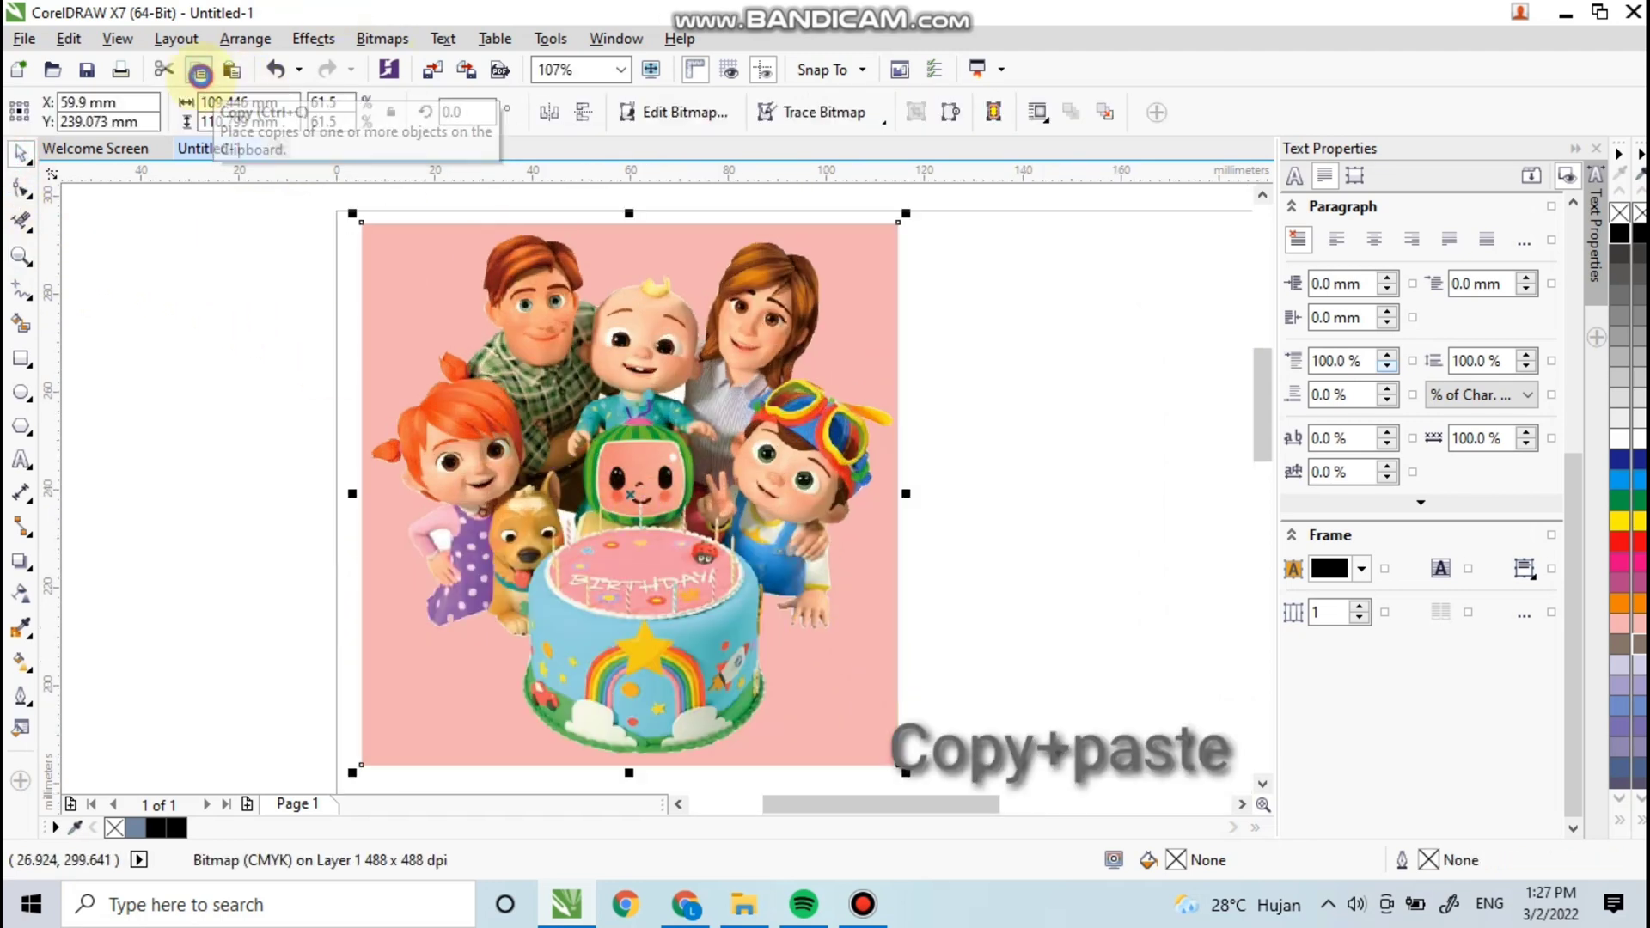
pyautogui.click(230, 74)
pyautogui.moveTo(657, 424); pyautogui.dragTo(1010, 409)
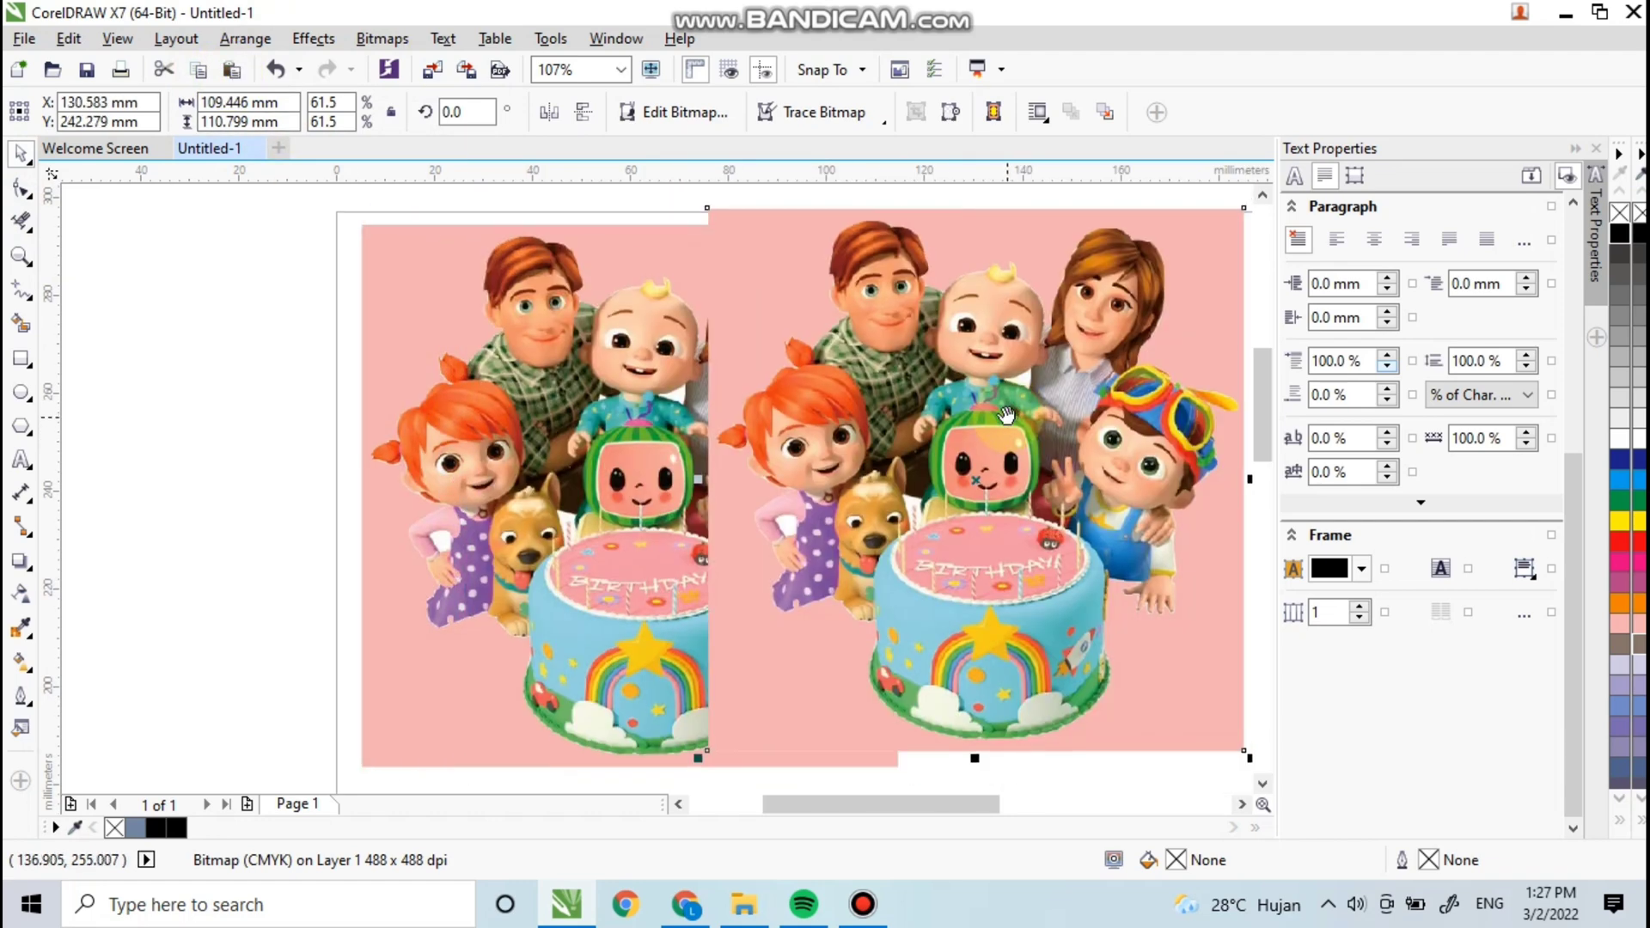
pyautogui.hscroll(5, 1010, 410)
pyautogui.moveTo(658, 420); pyautogui.dragTo(853, 480)
pyautogui.scroll(-1, 853, 481)
pyautogui.scroll(2, 853, 480)
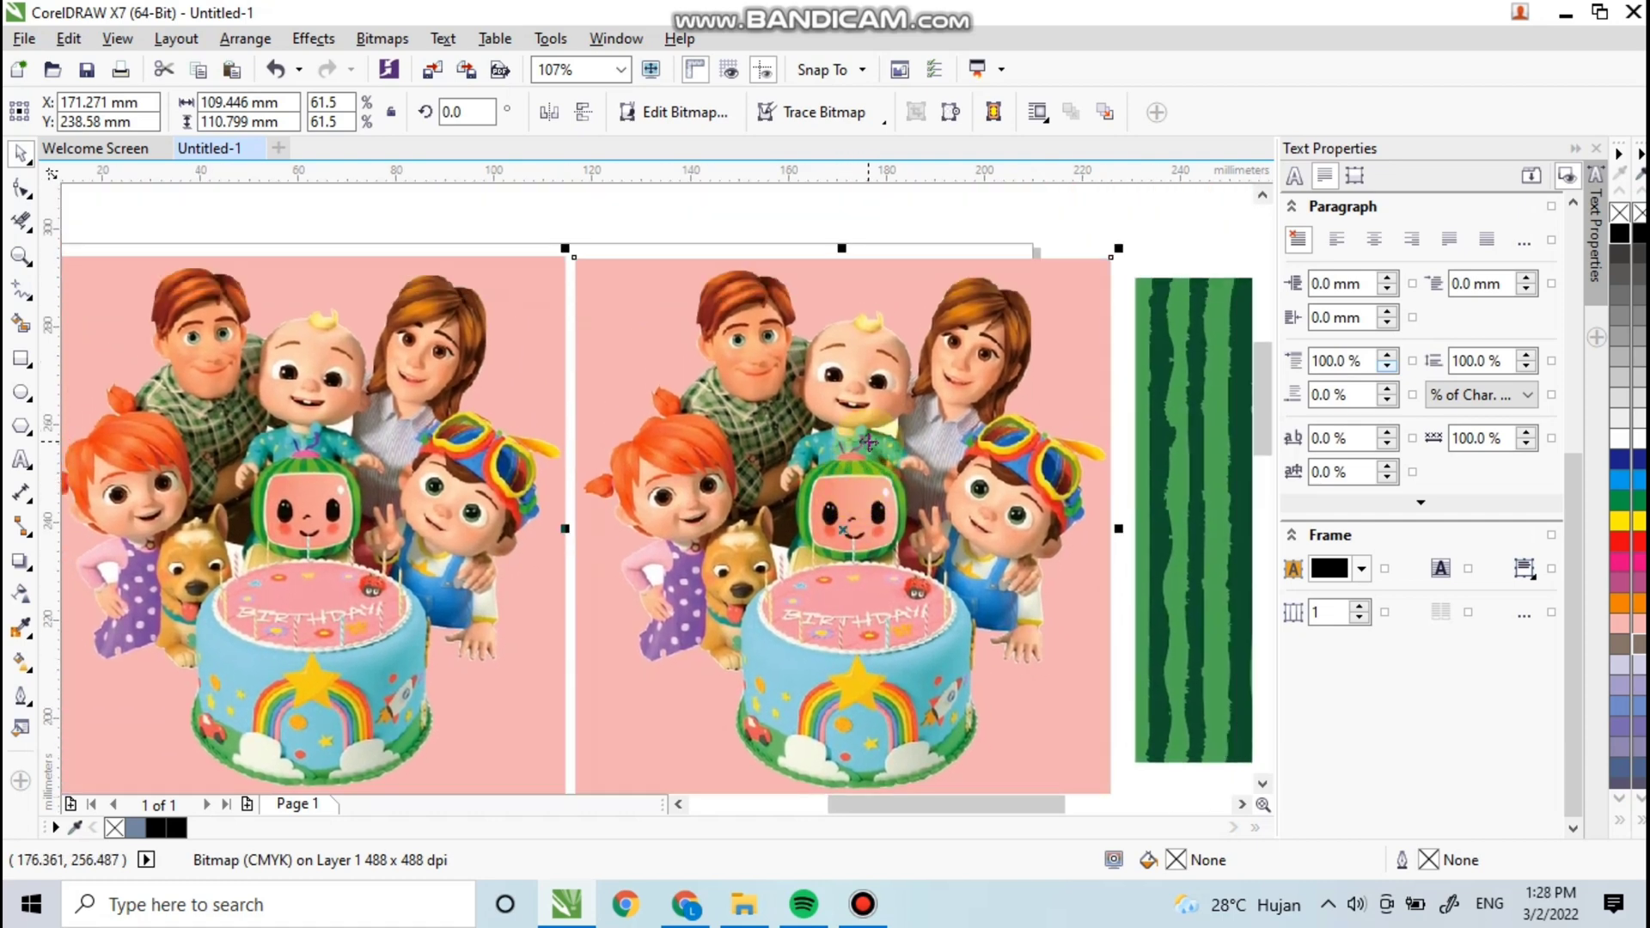
pyautogui.scroll(-1, 869, 443)
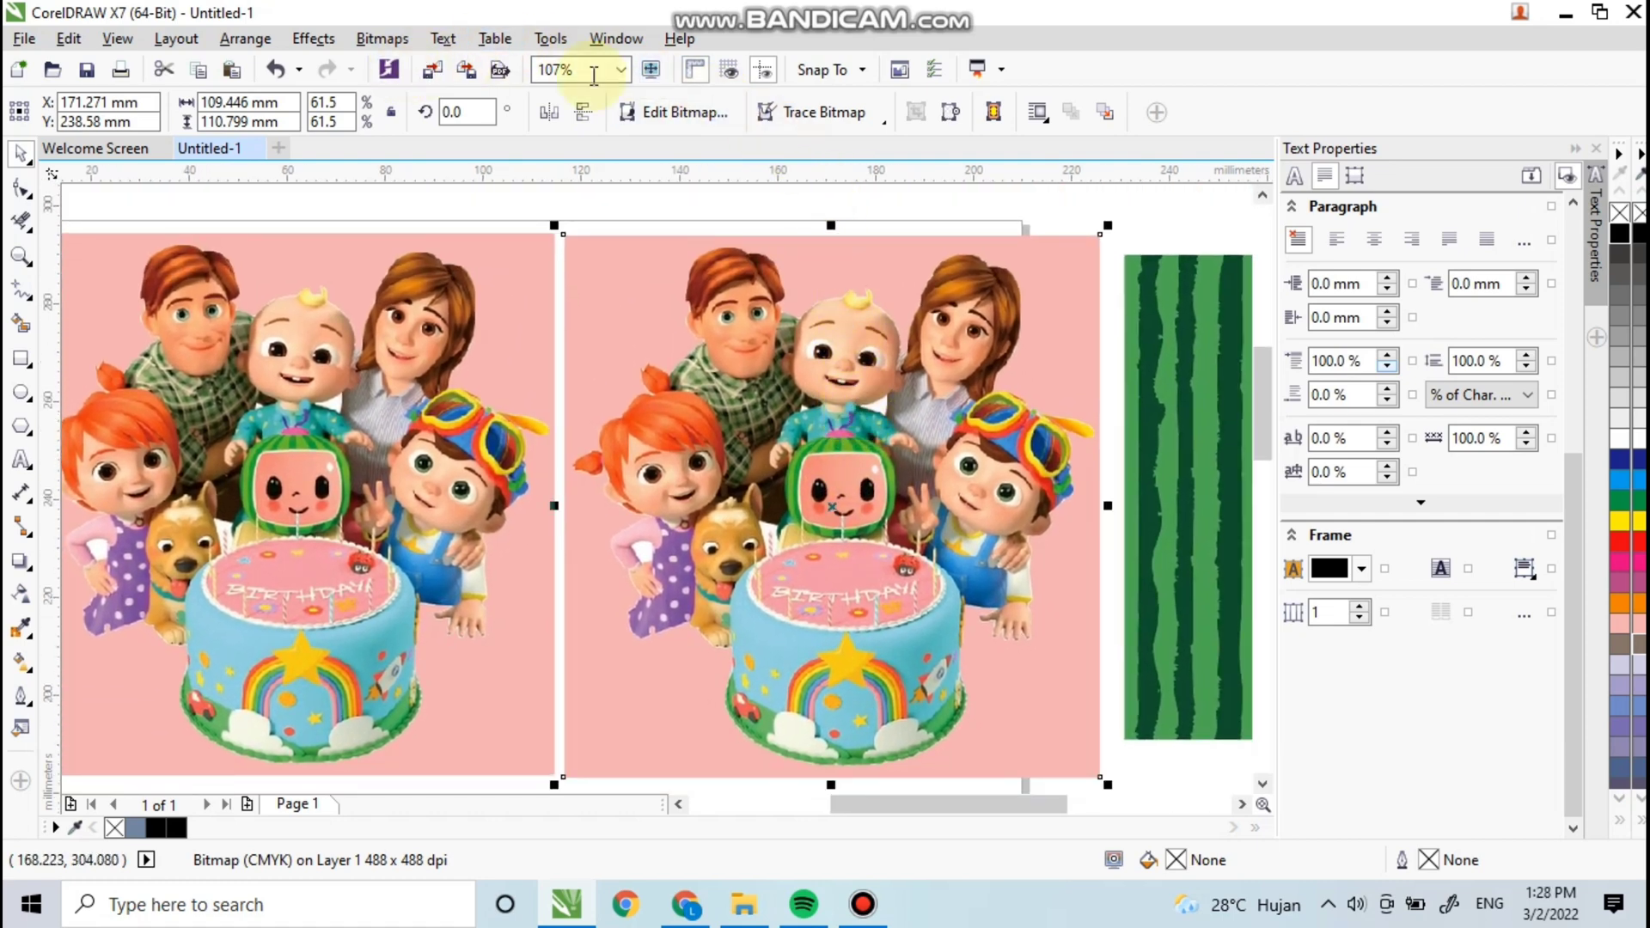
# Step: Quick-trace the duplicated picture and give the traced group no fill and a black outline
pyautogui.click(863, 121)
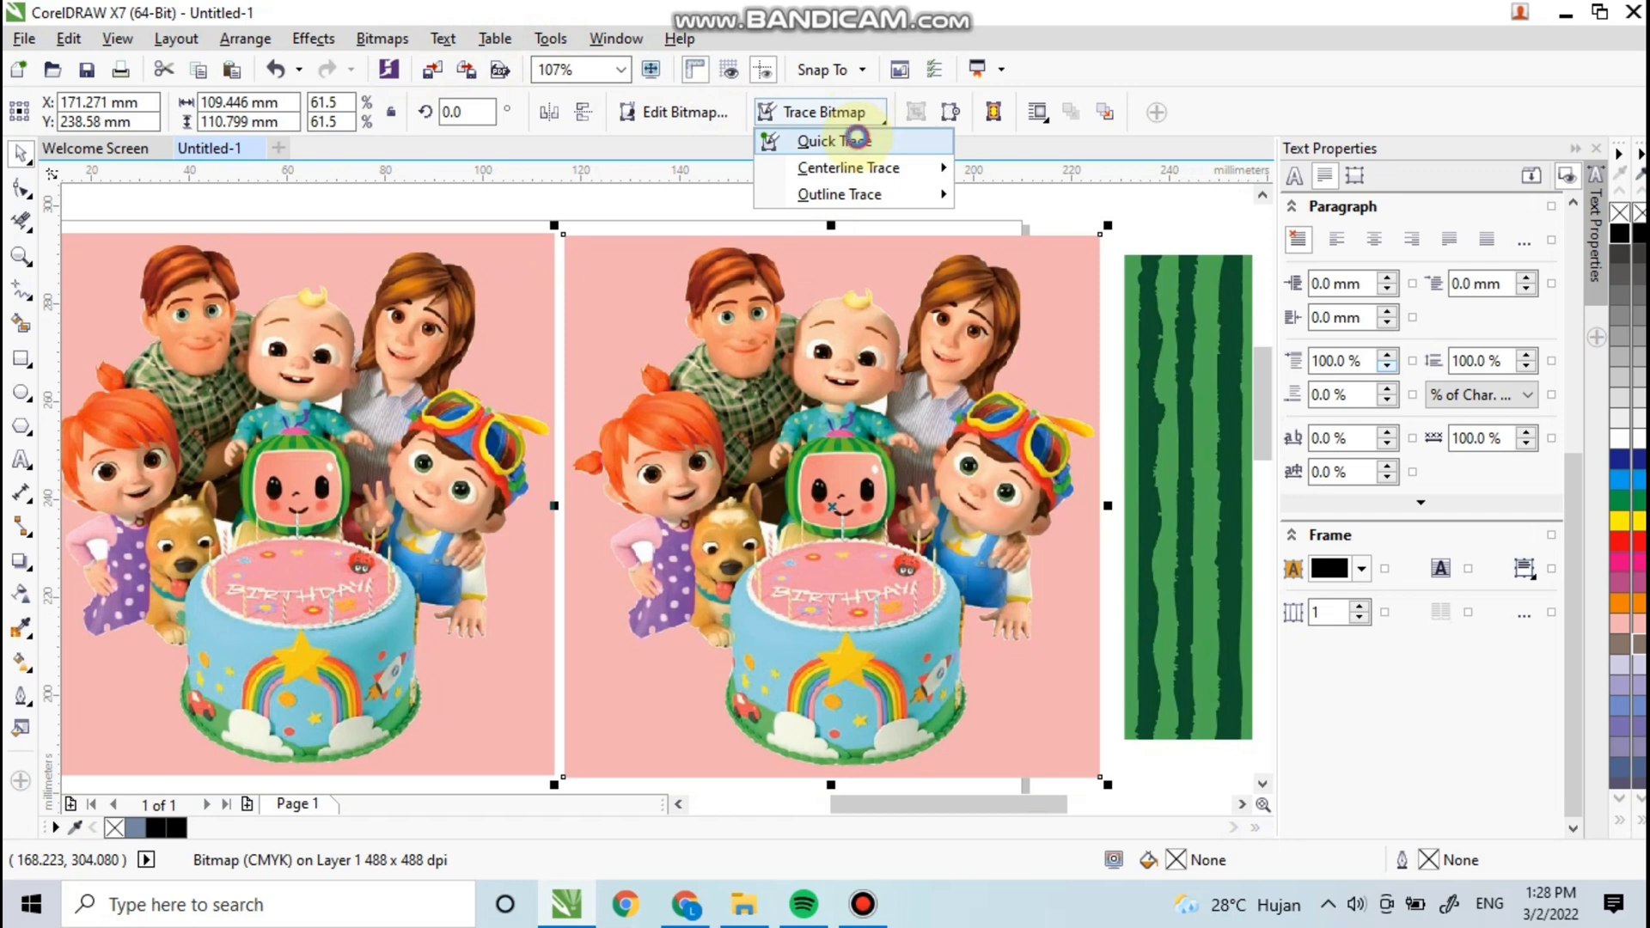
pyautogui.click(860, 143)
pyautogui.click(774, 509)
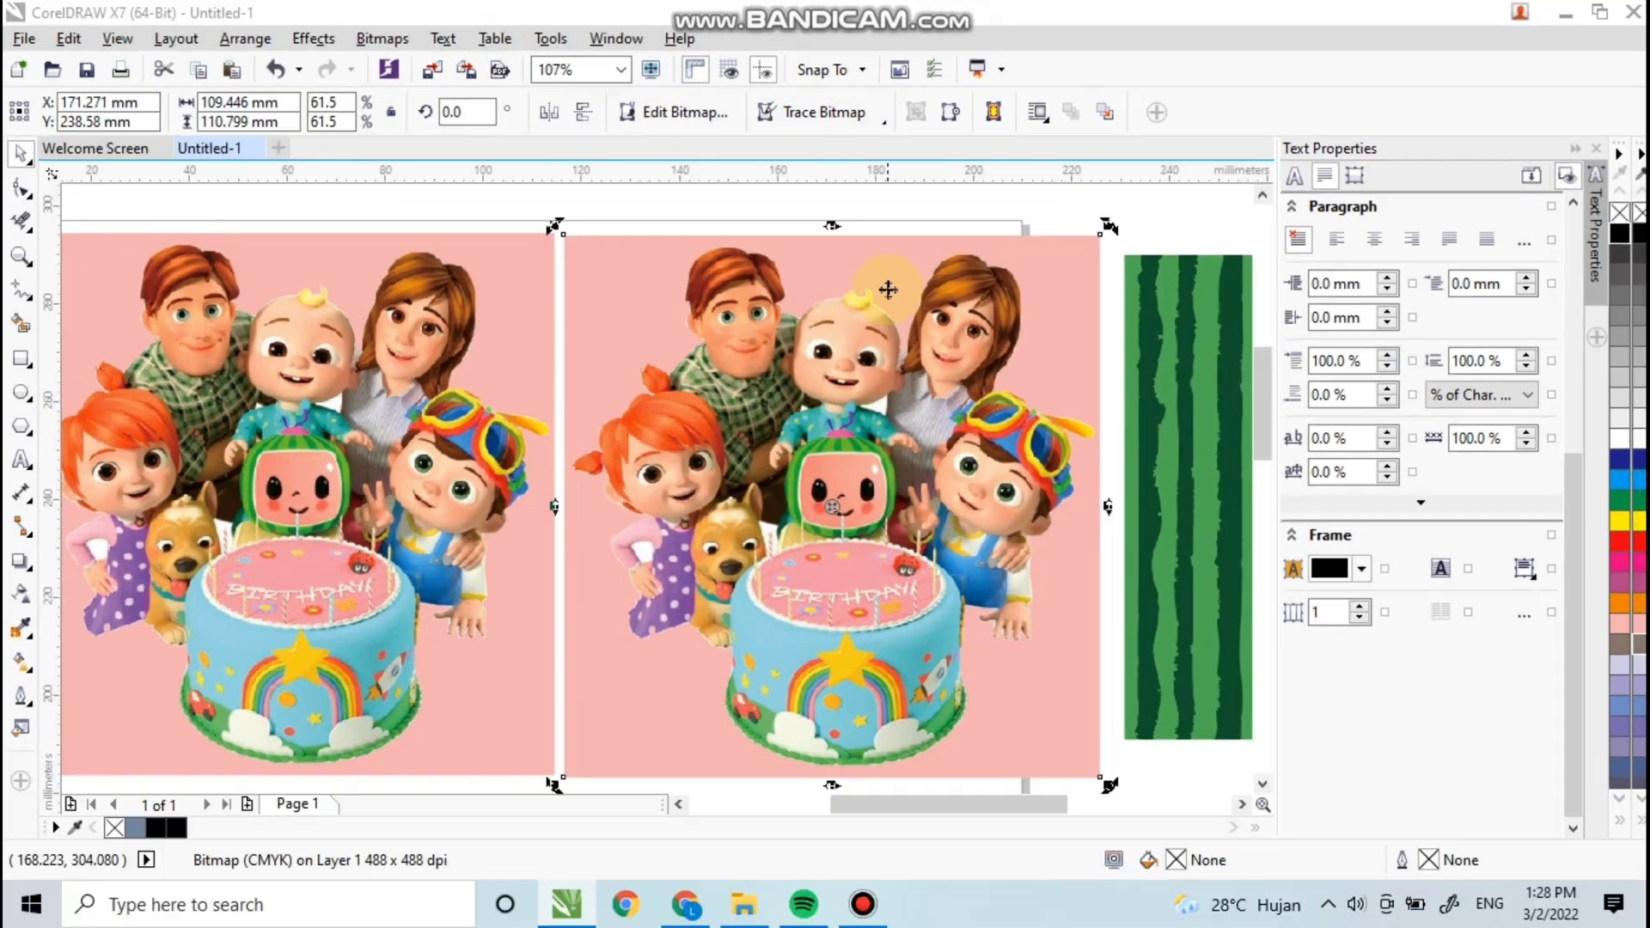
pyautogui.click(888, 290)
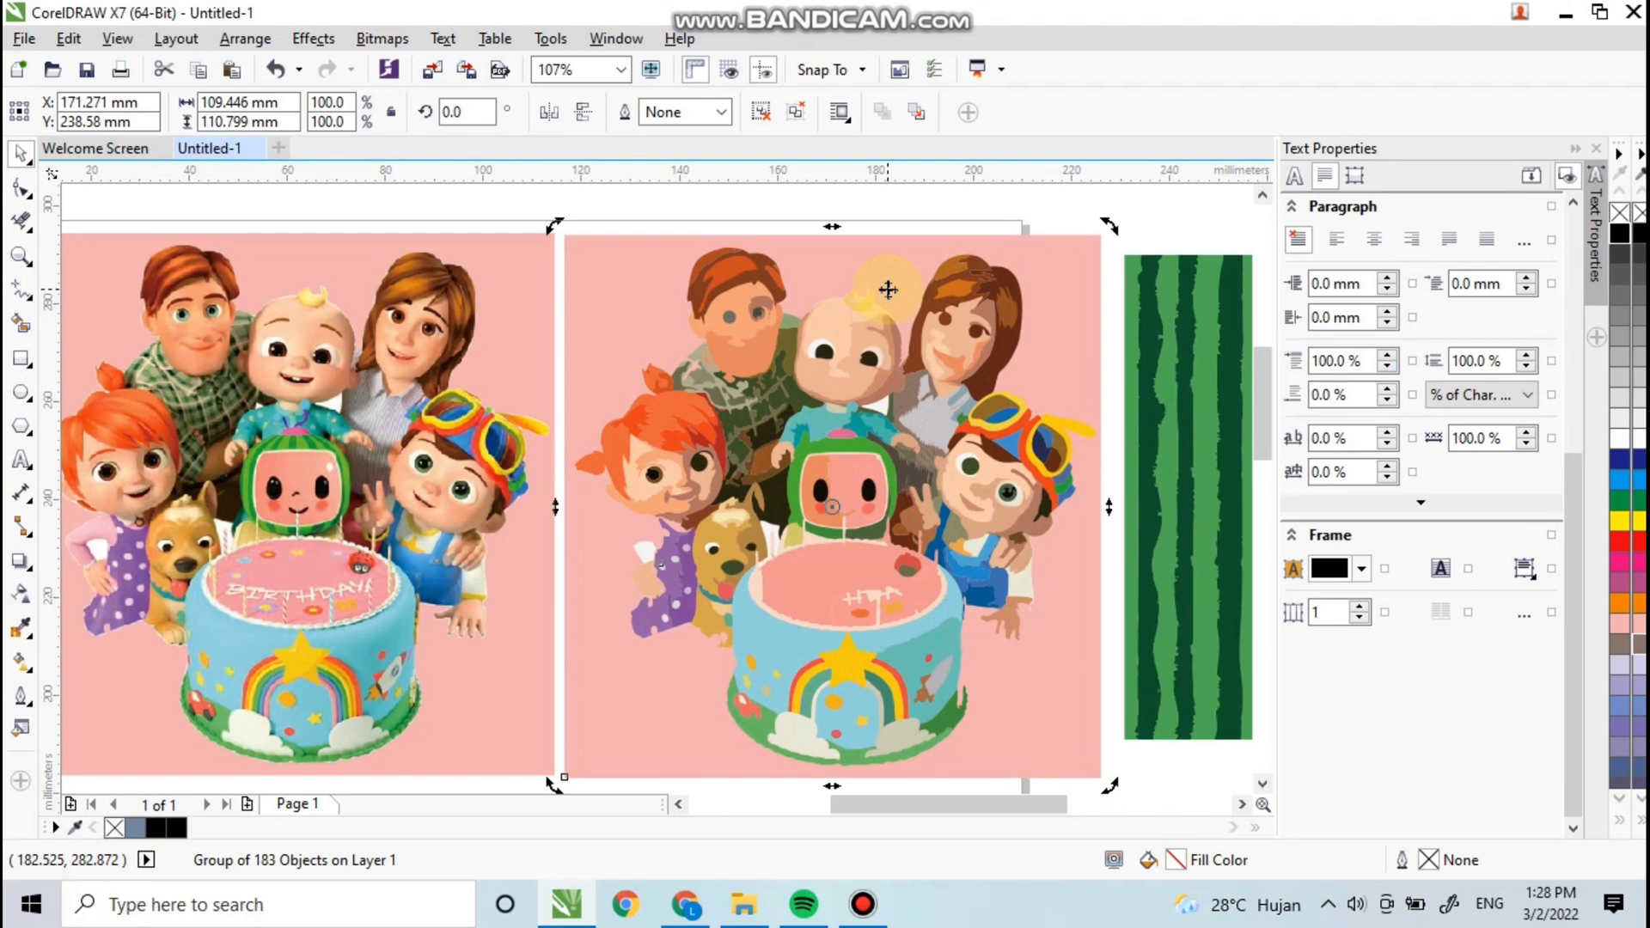
pyautogui.click(1620, 213)
pyautogui.rightClick(1619, 232)
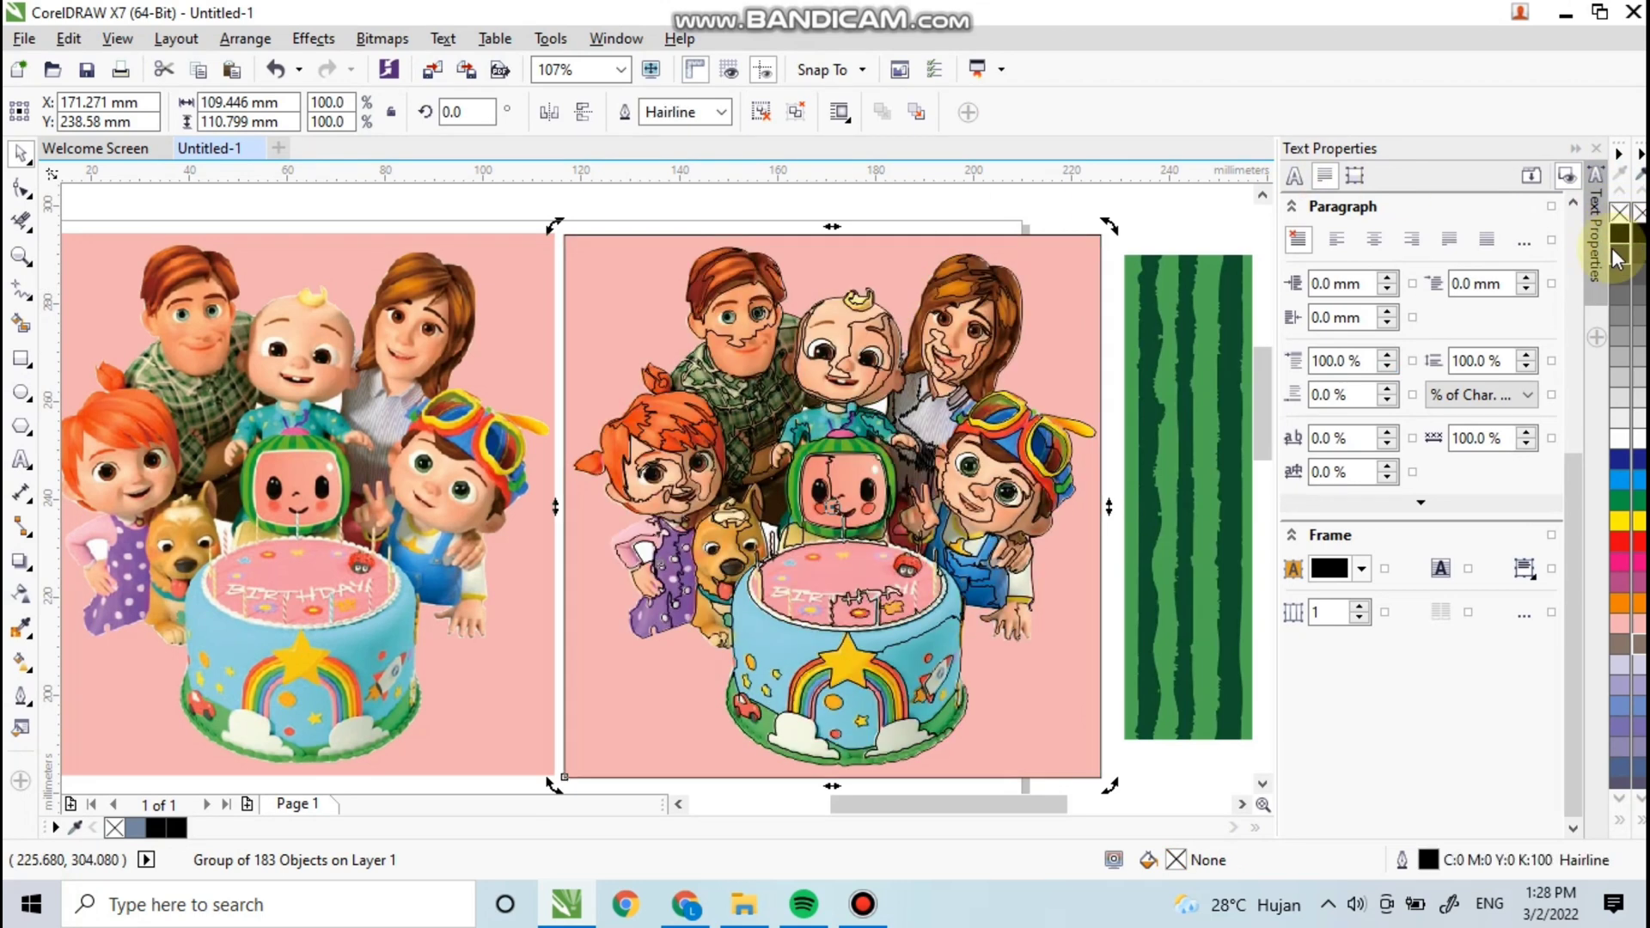
# Step: Delete the square background frame around the traced outlines with the Virtual Segment Delete tool
pyautogui.click(20, 222)
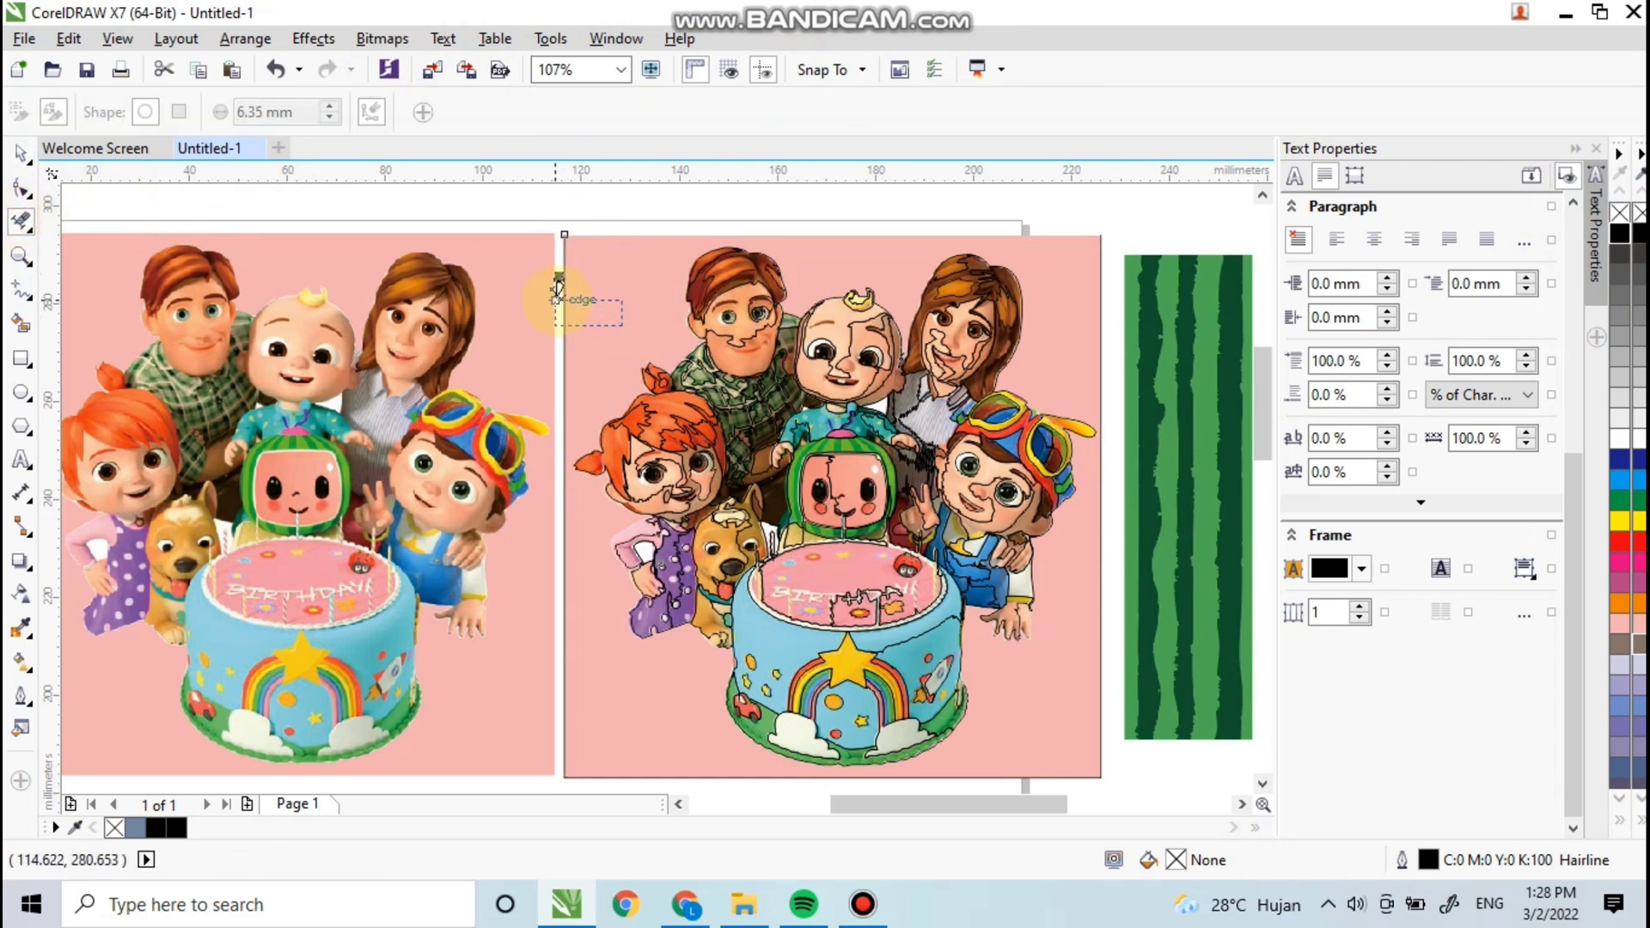
pyautogui.moveTo(678, 793); pyautogui.dragTo(684, 748)
pyautogui.moveTo(1088, 749); pyautogui.dragTo(1118, 721)
pyautogui.press('space')
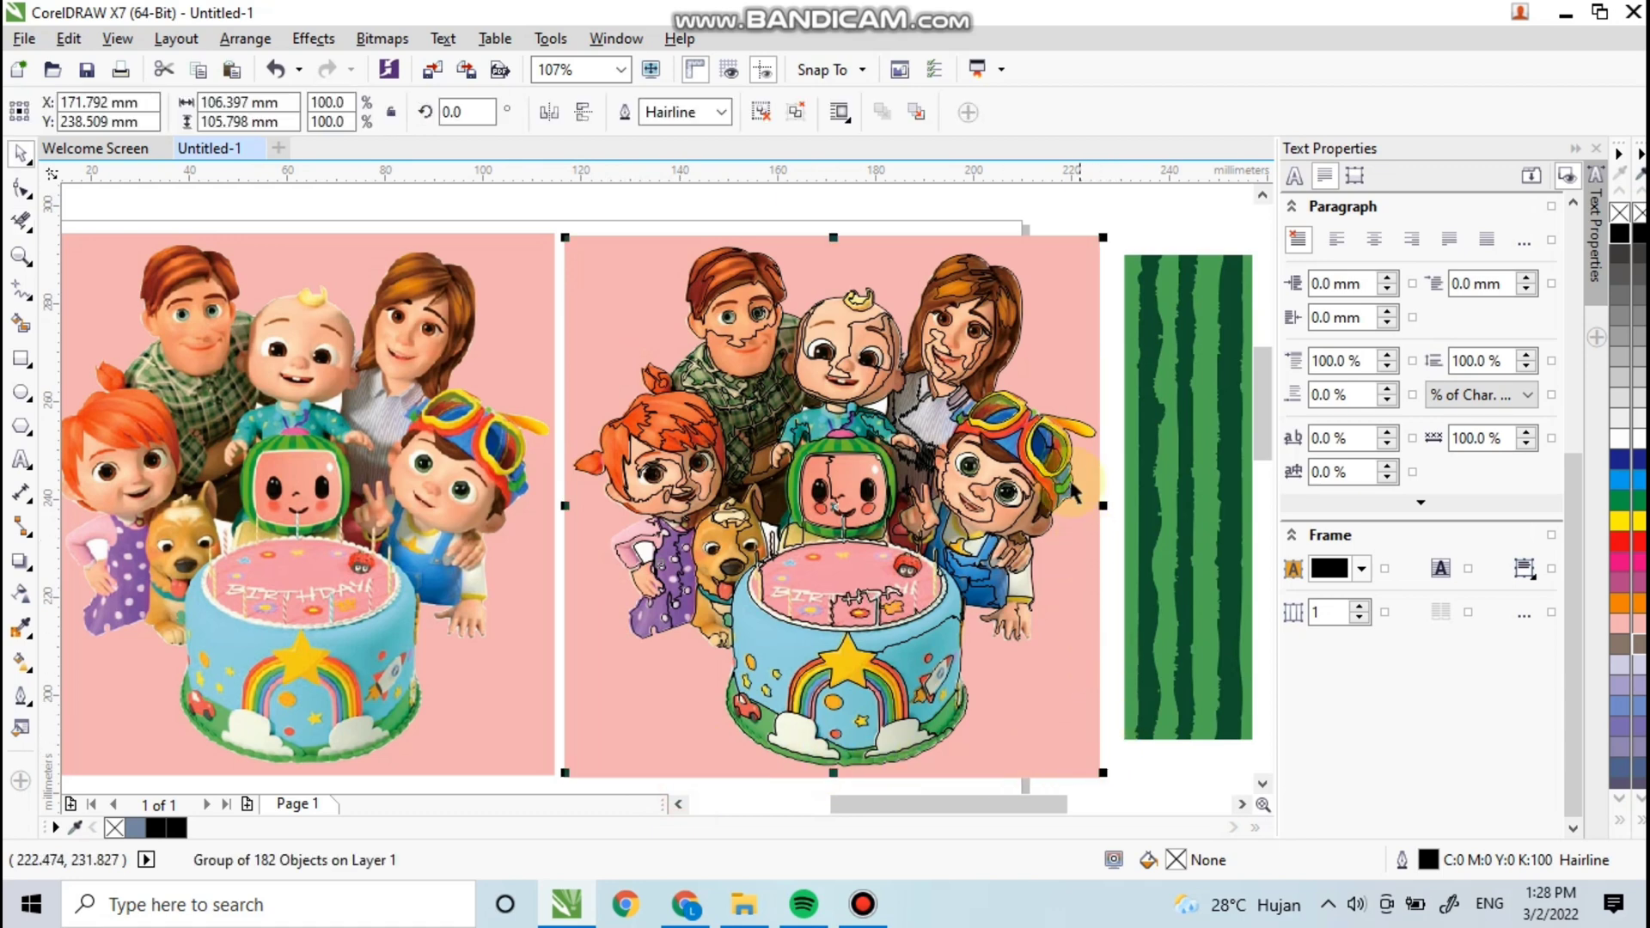
# Step: Fill the traced group with black and convert it to a 300 dpi RGB bitmap with a transparent background
pyautogui.click(1622, 238)
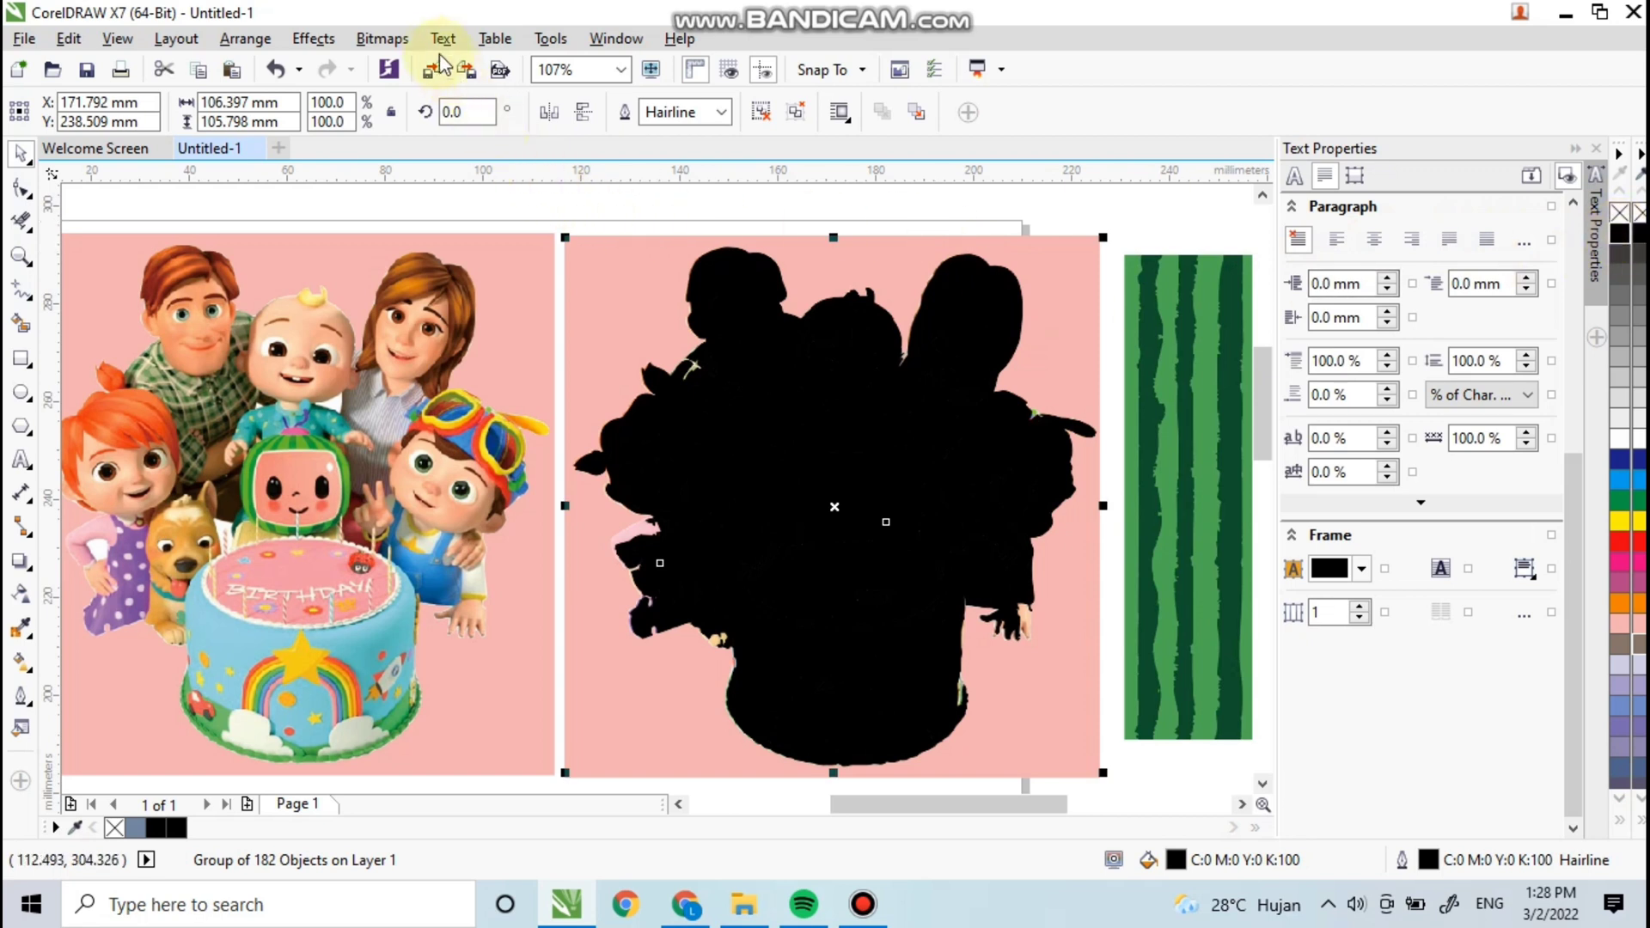
pyautogui.click(383, 39)
pyautogui.click(426, 63)
pyautogui.click(885, 384)
pyautogui.click(823, 476)
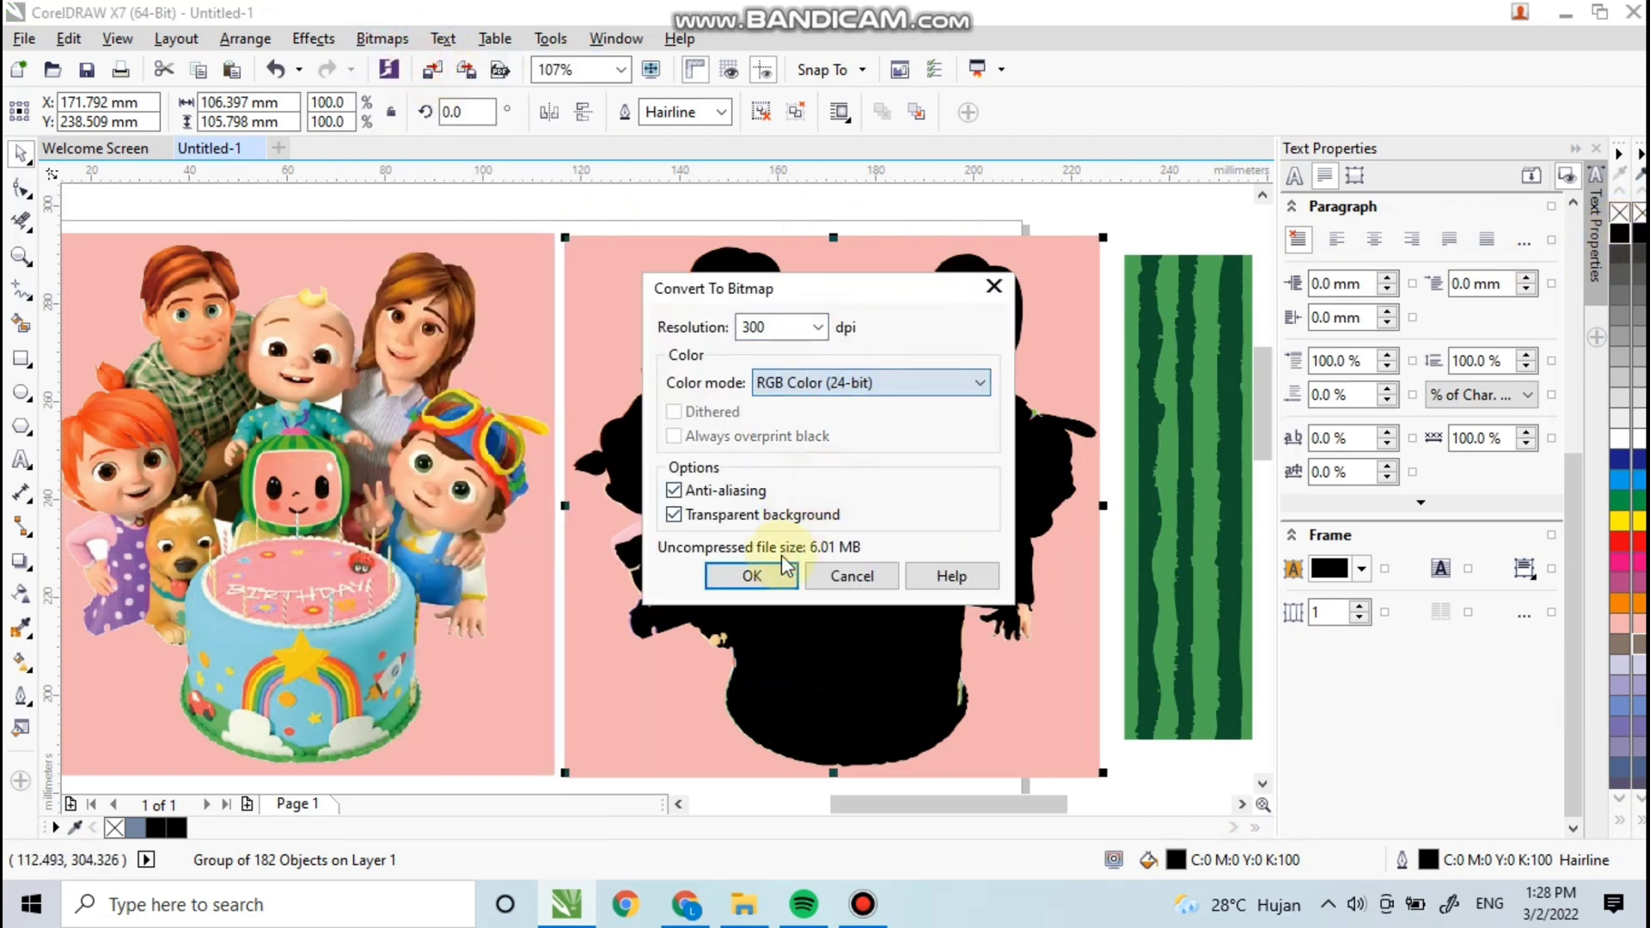
pyautogui.click(765, 570)
# Step: Outline-trace the black silhouette as Line art with the bitmap reduced, and give the resulting curve no fill and a black outline
pyautogui.click(823, 113)
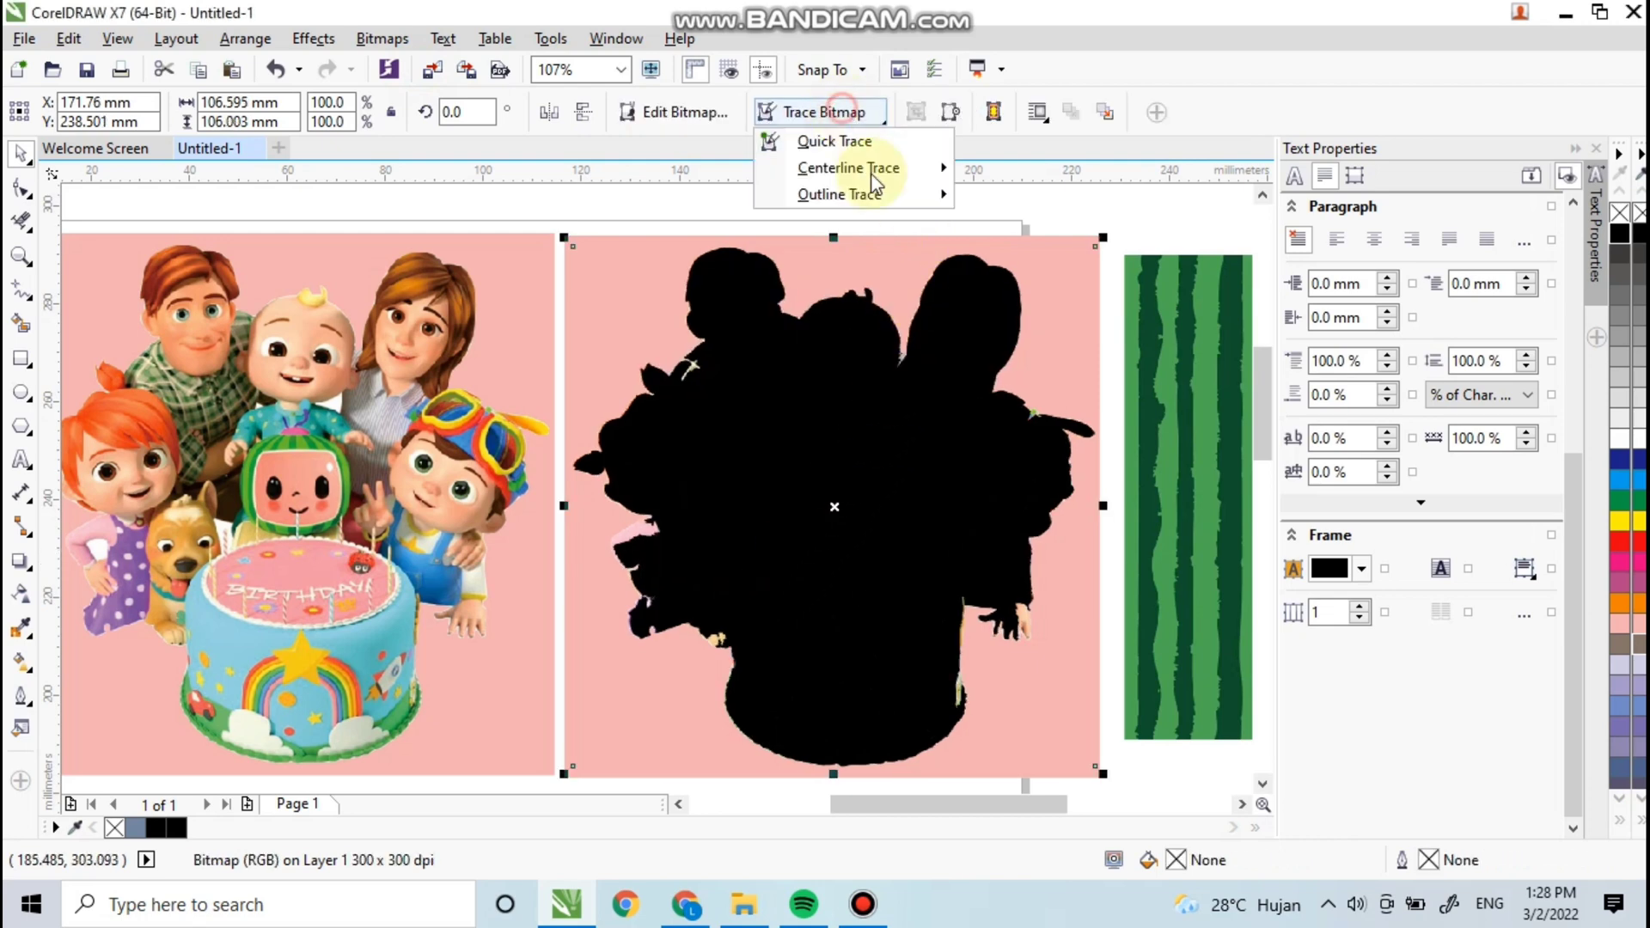
pyautogui.moveTo(919, 201)
pyautogui.click(1028, 204)
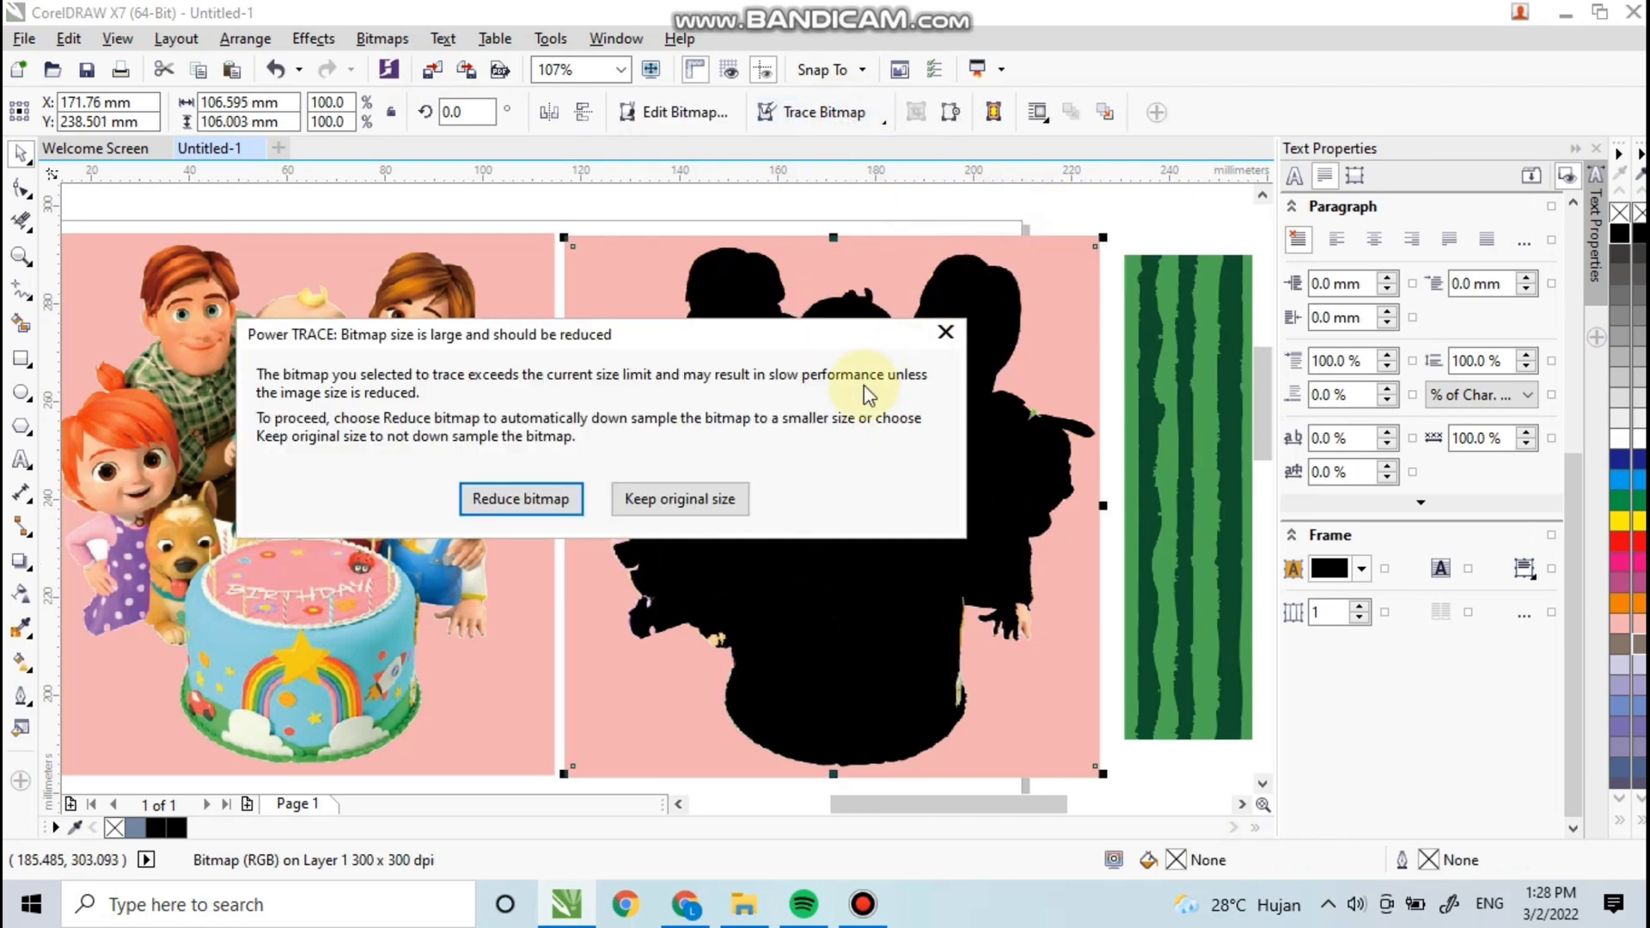
pyautogui.click(521, 498)
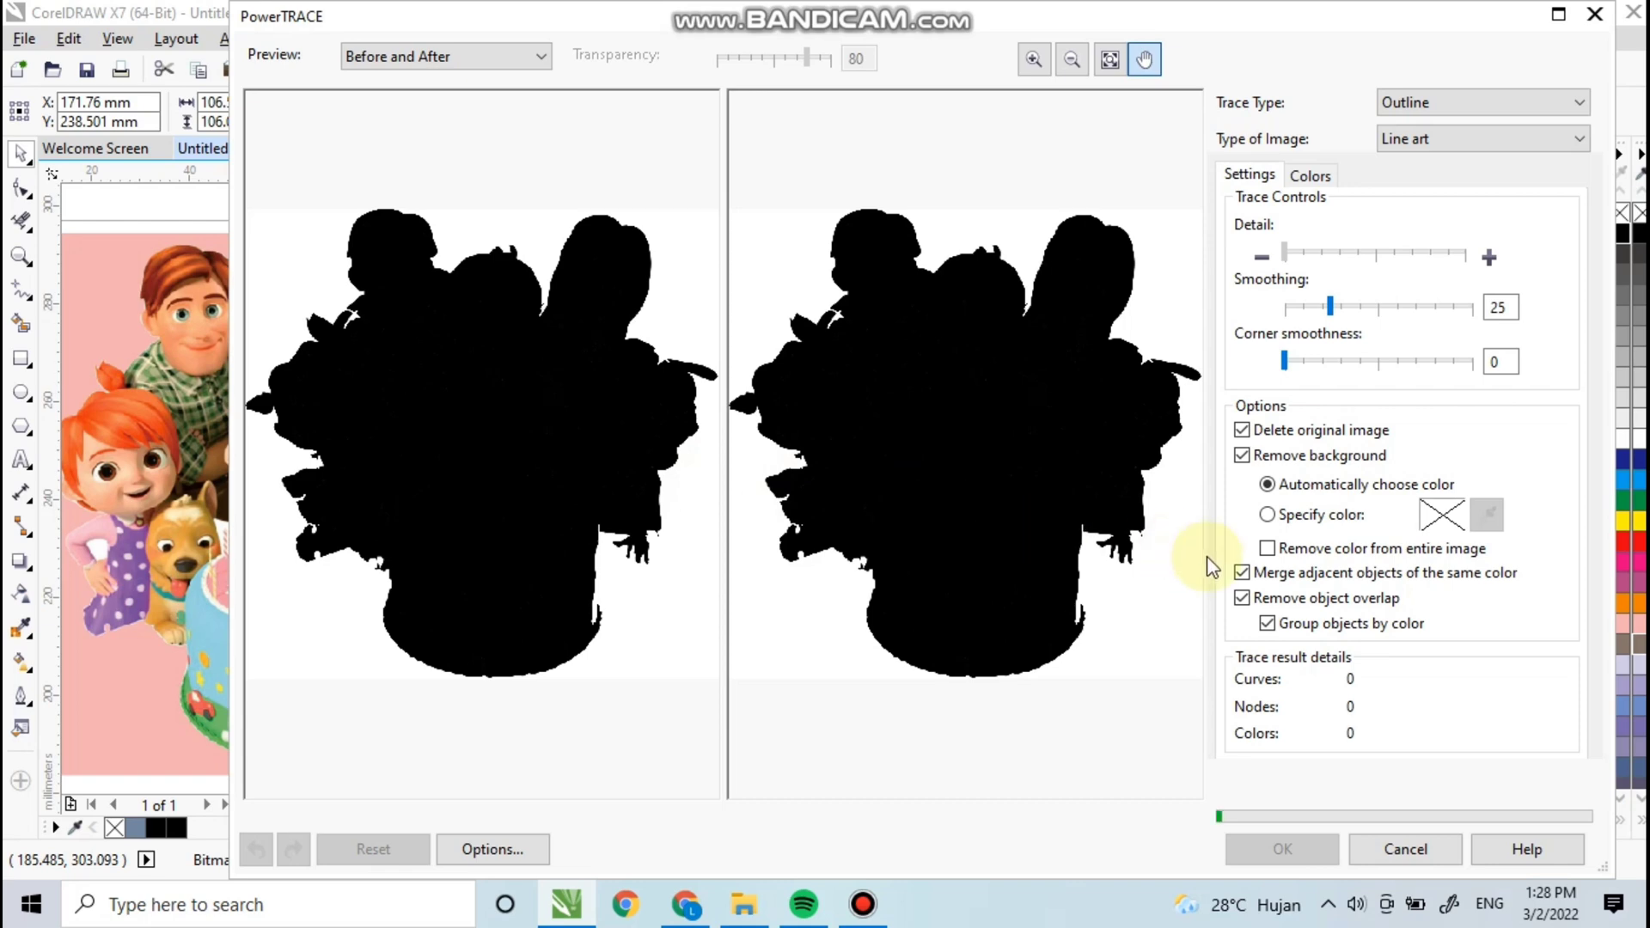
pyautogui.click(1280, 848)
pyautogui.click(1621, 217)
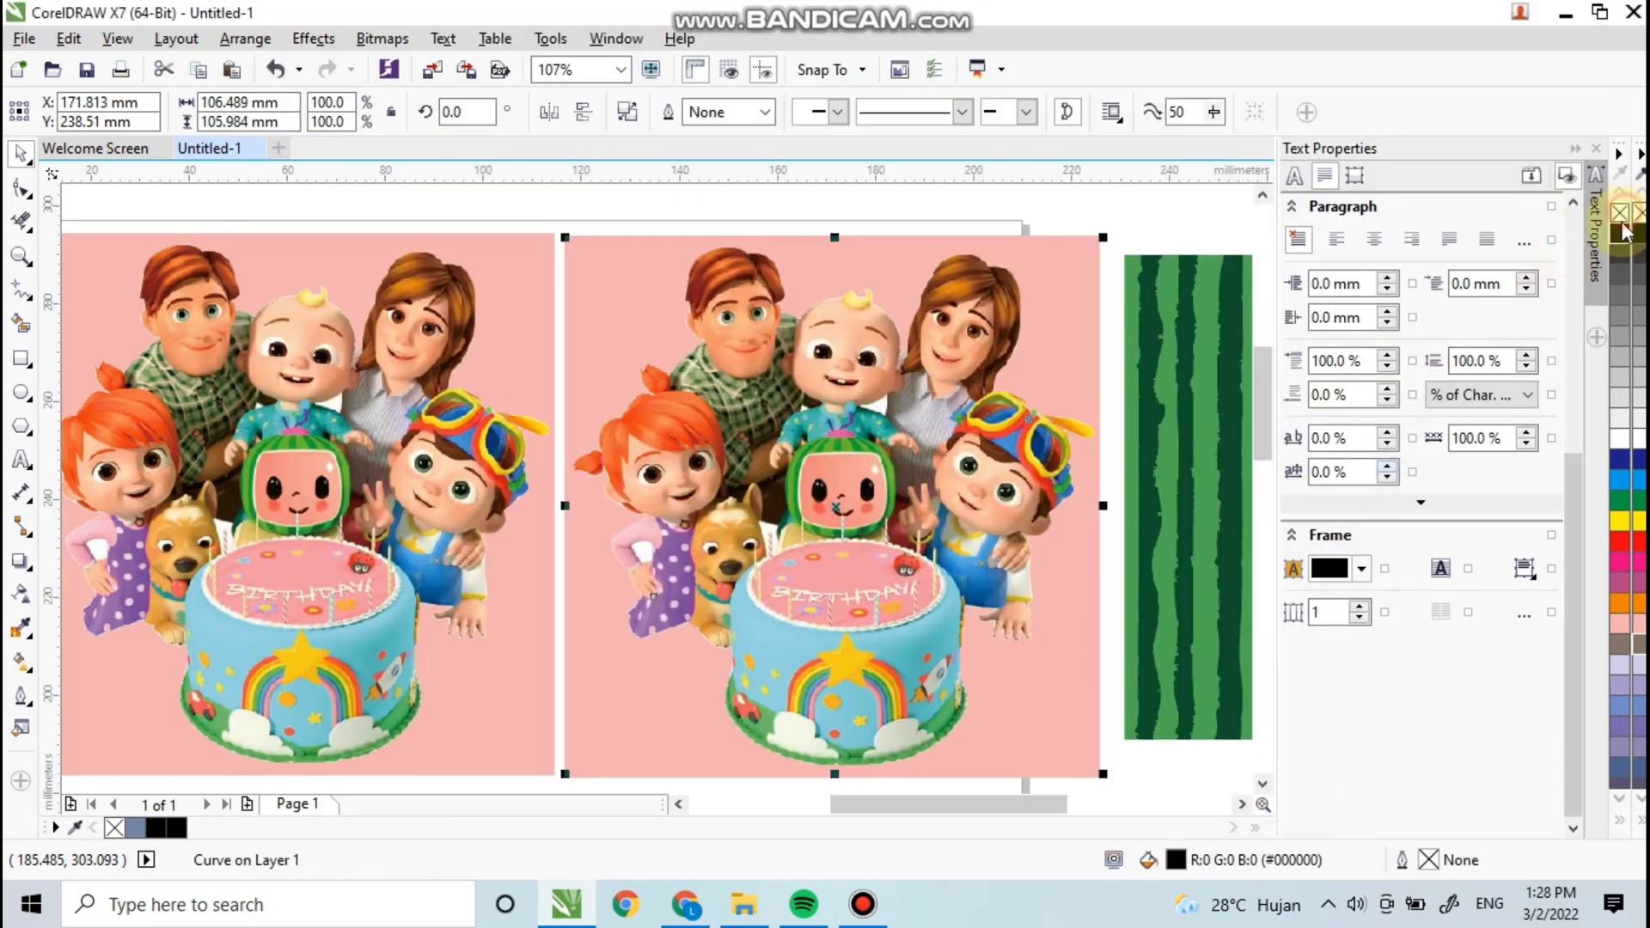
pyautogui.rightClick(1621, 234)
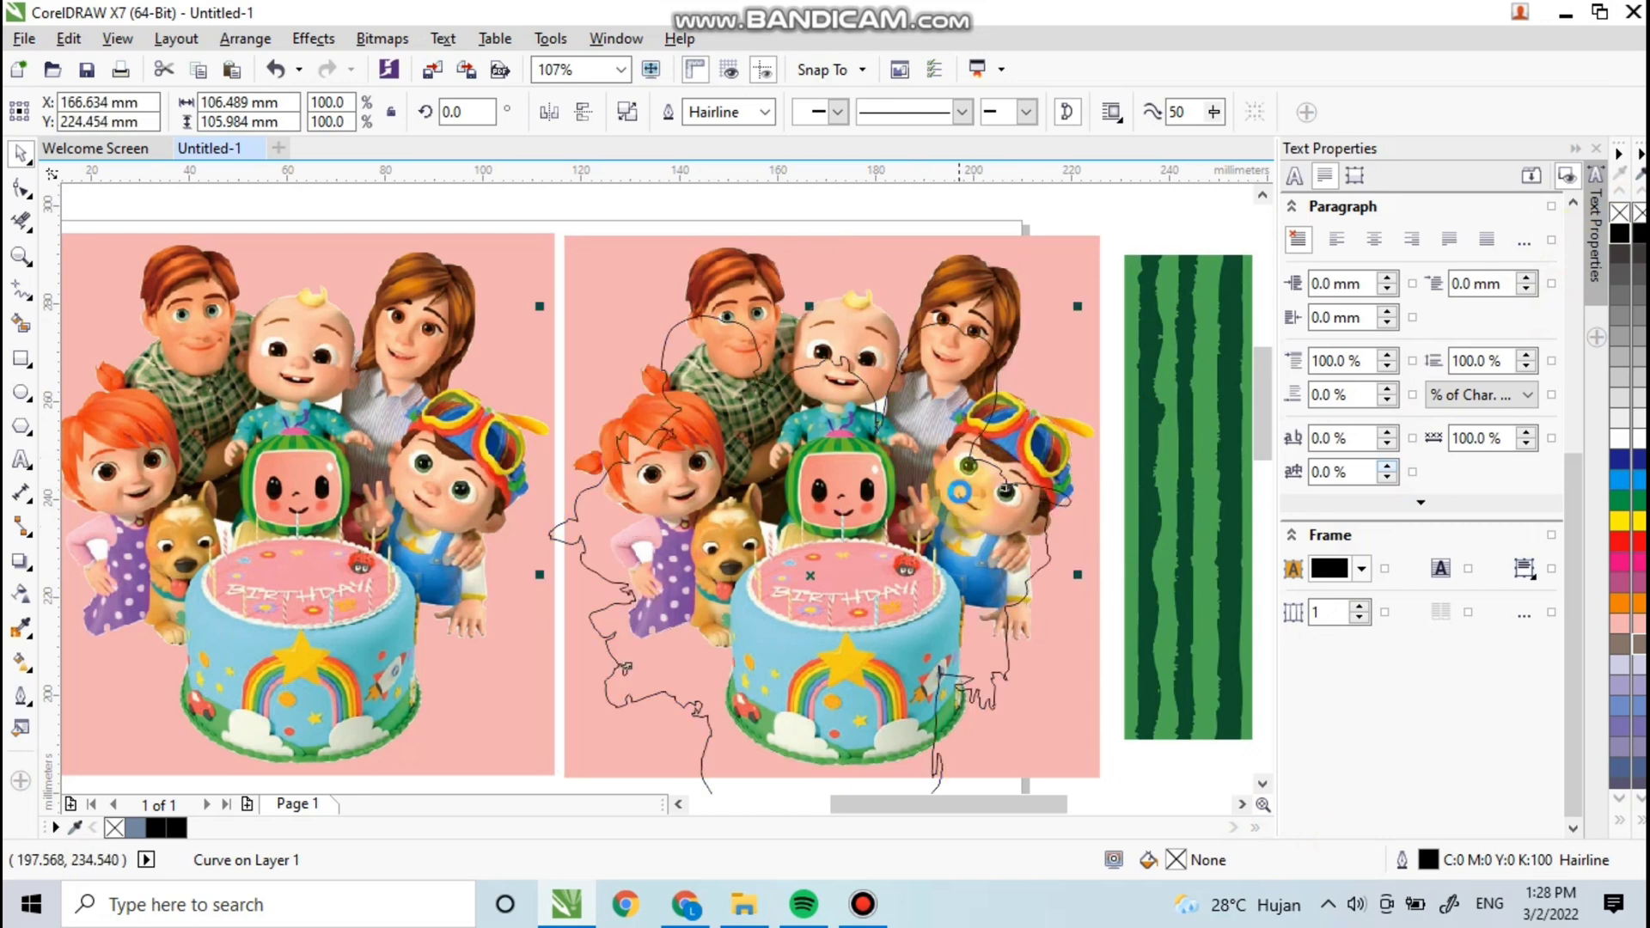
# Step: Delete the original family picture, keeping the duplicate beside the watermelon pattern
pyautogui.scroll(-3, 986, 422)
pyautogui.moveTo(685, 447); pyautogui.dragTo(603, 455)
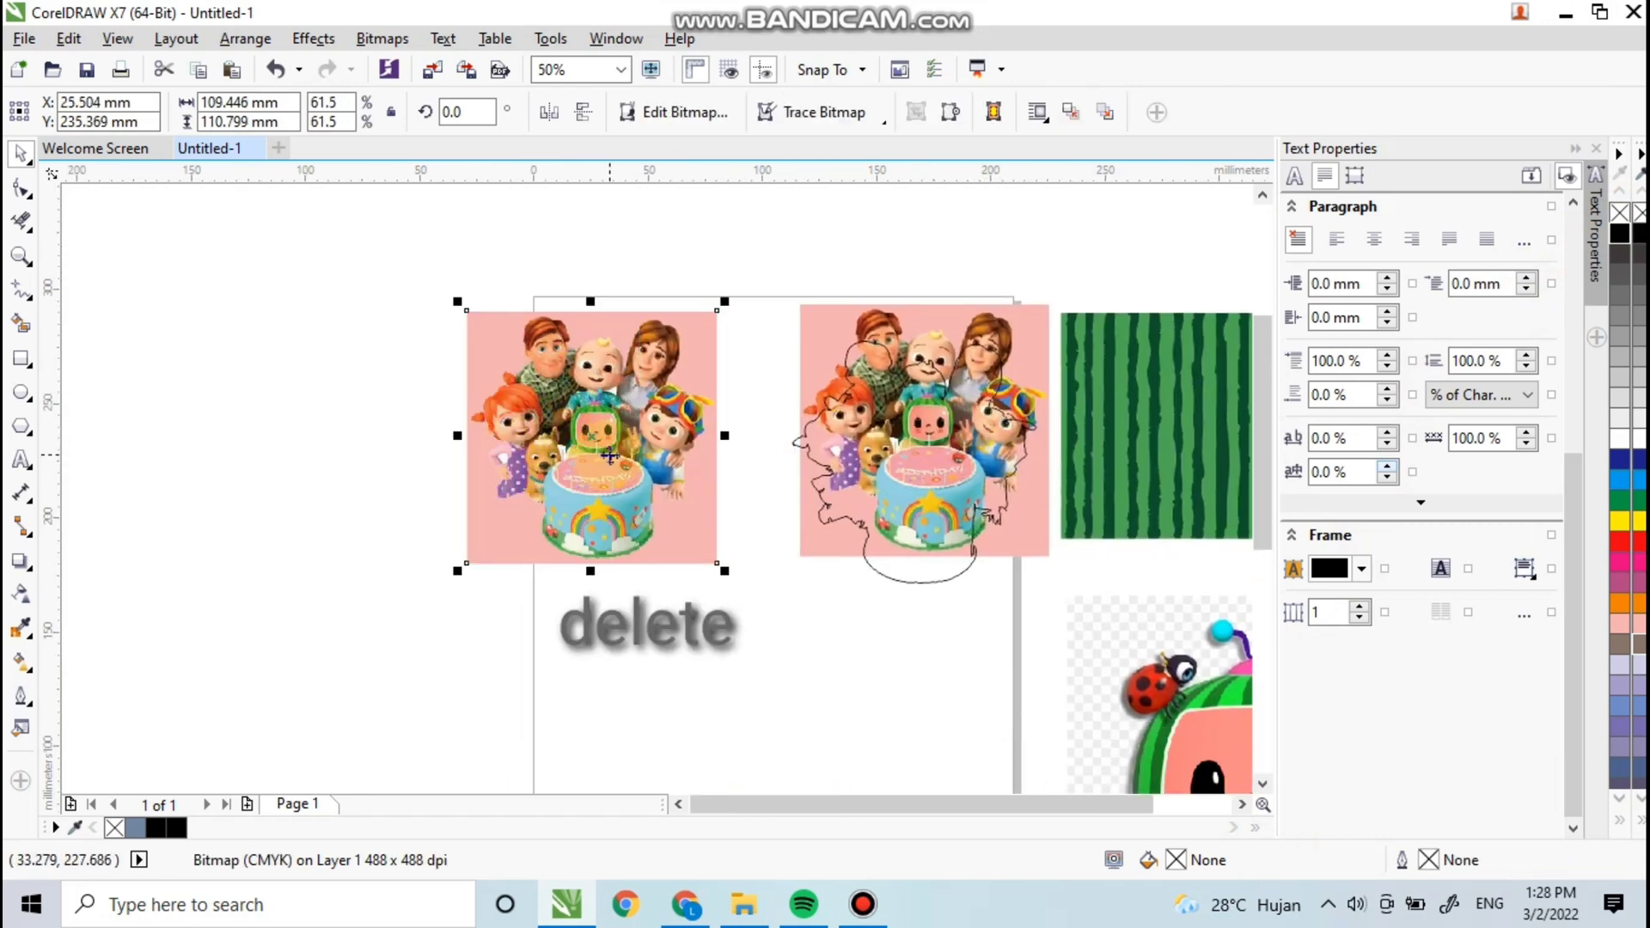
pyautogui.press('Delete')
# Step: Align the silhouette outline with the remaining family picture on both their horizontal and vertical centers
pyautogui.click(865, 535)
pyautogui.moveTo(868, 523); pyautogui.dragTo(700, 480)
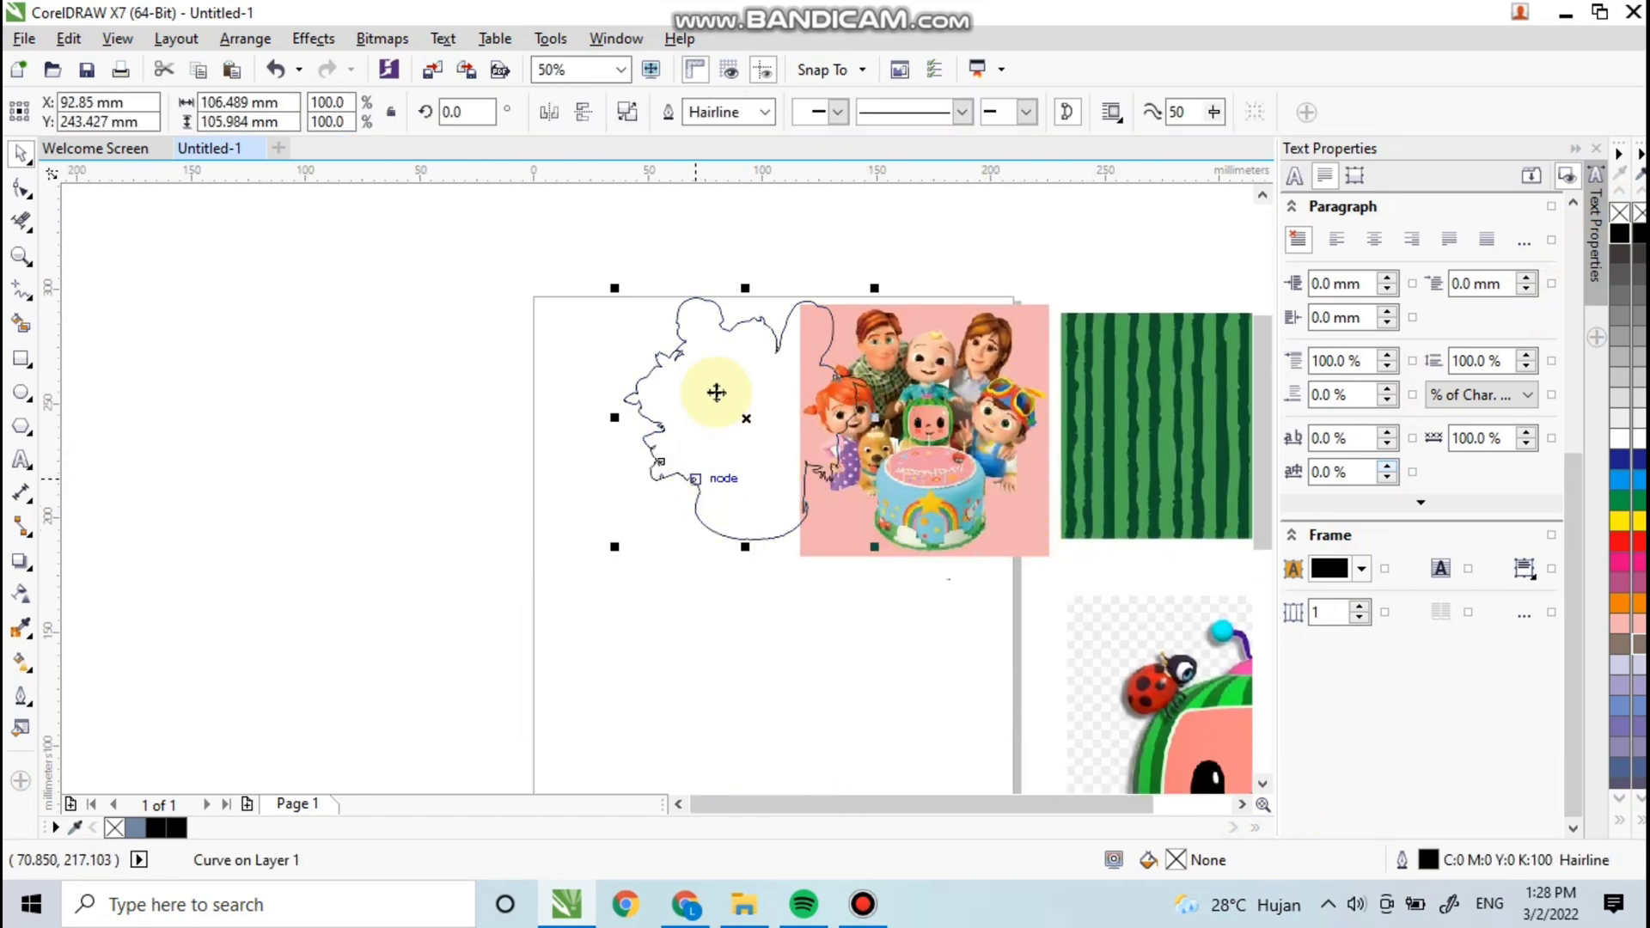
pyautogui.moveTo(689, 373)
pyautogui.mouseDown()
pyautogui.moveTo(742, 386)
pyautogui.moveTo(751, 321)
pyautogui.mouseUp()
pyautogui.moveTo(689, 255); pyautogui.dragTo(1042, 559)
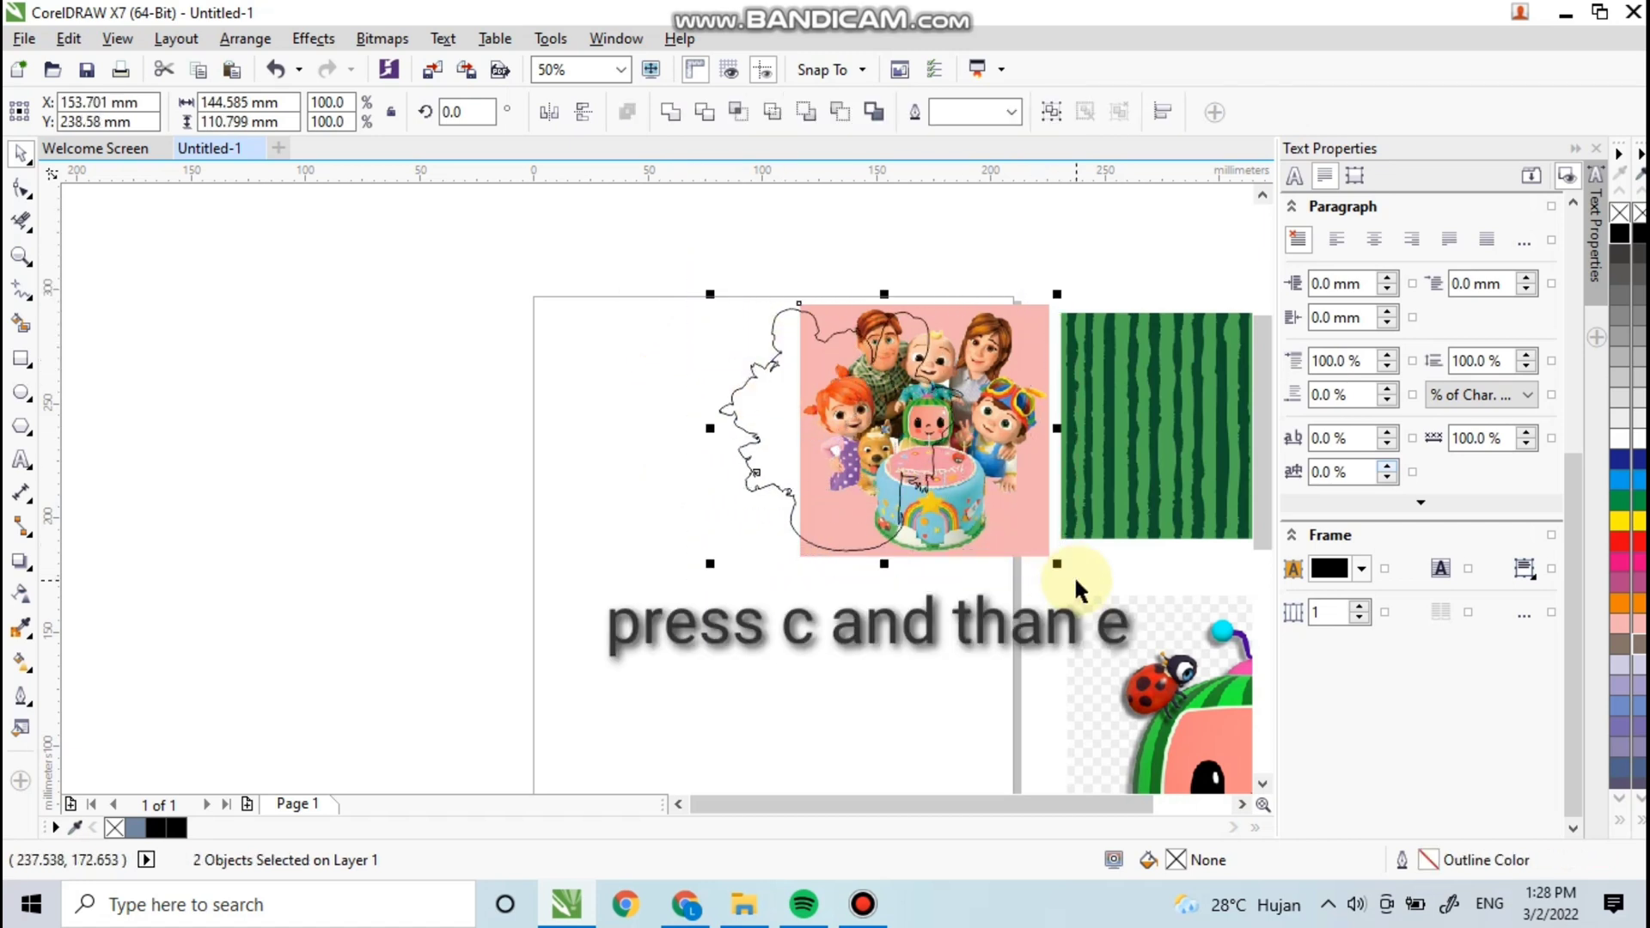
pyautogui.press('c')
pyautogui.press('e')
pyautogui.click(981, 623)
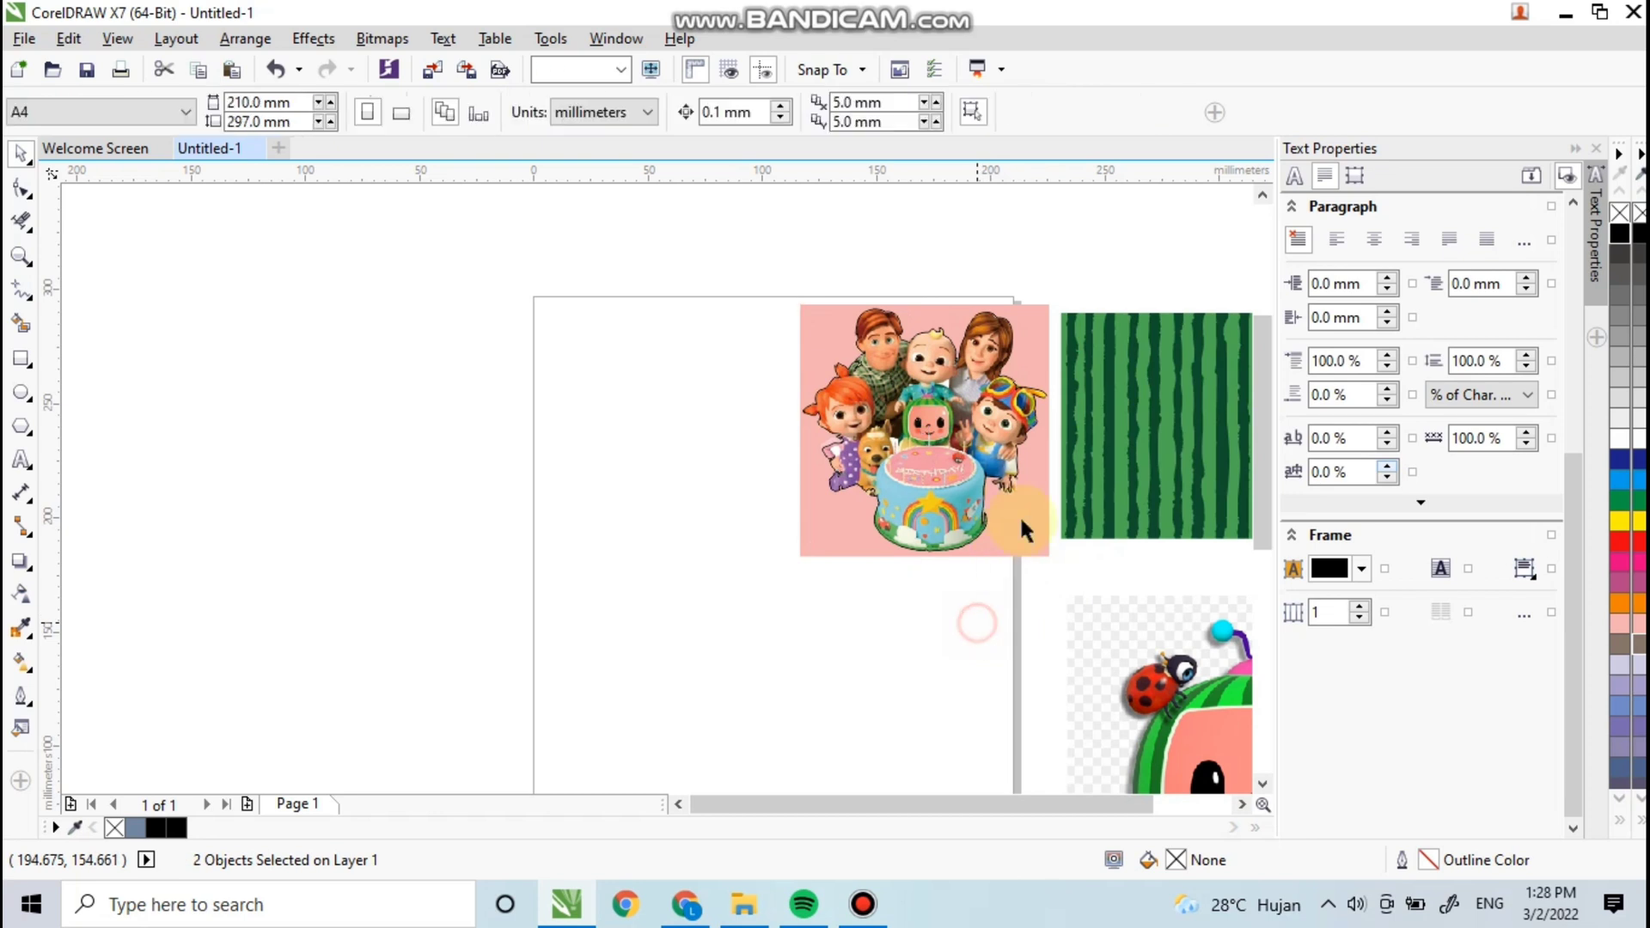
# Step: Intersect the silhouette outline with the family picture to cut out the characters and cake
pyautogui.moveTo(1022, 514); pyautogui.dragTo(961, 516)
pyautogui.scroll(1, 961, 517)
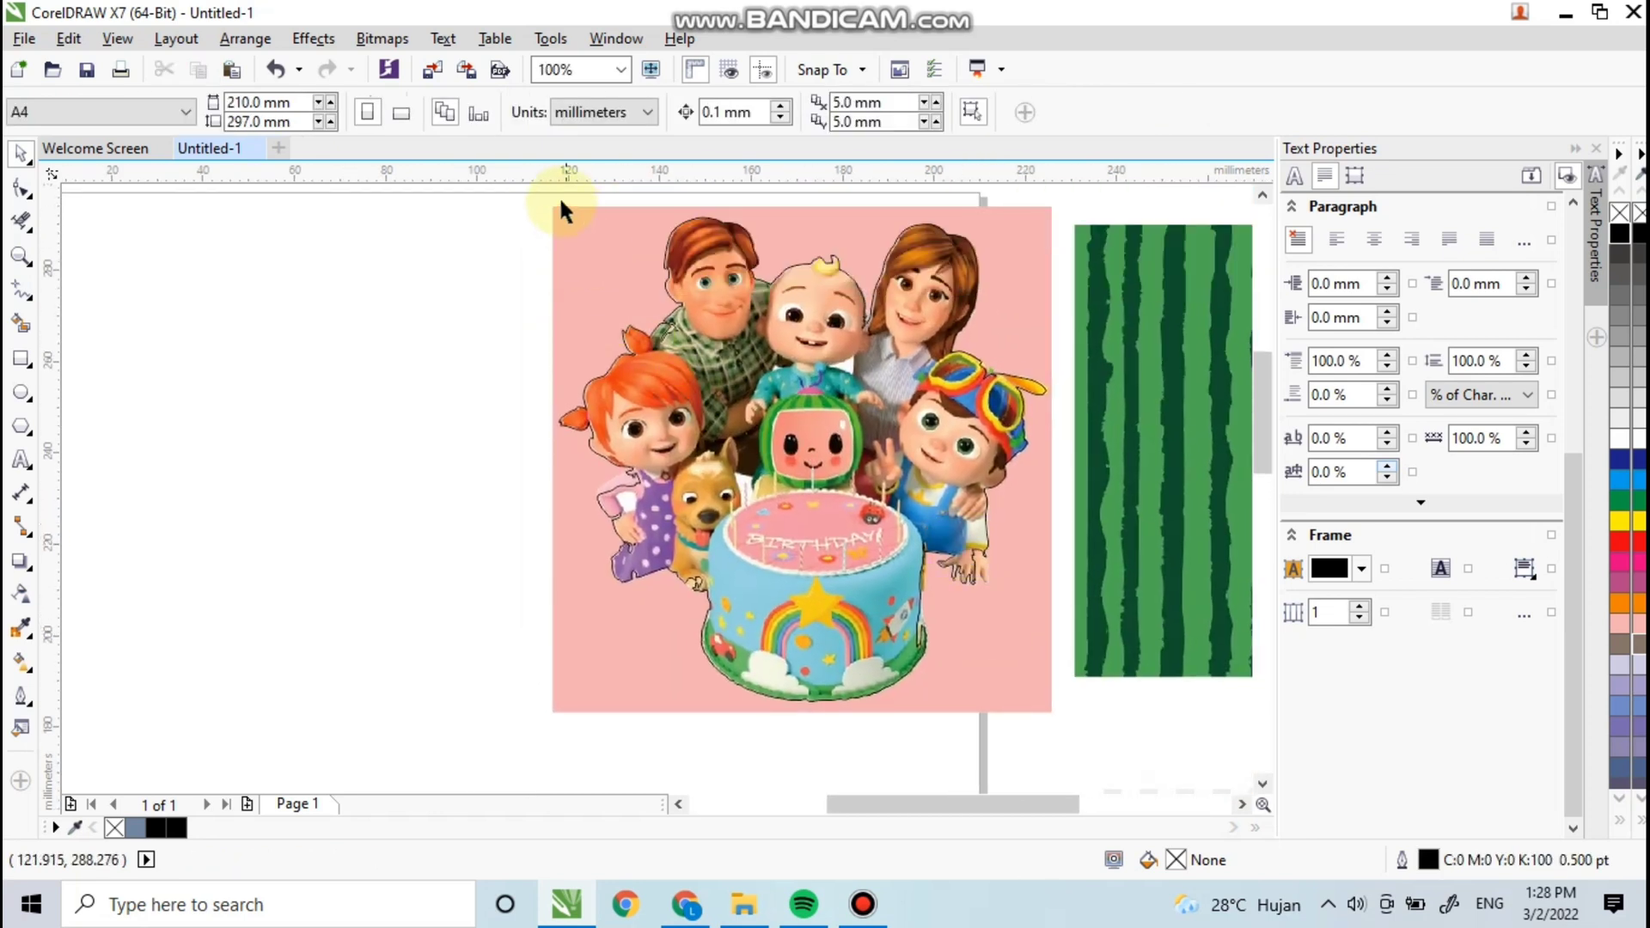
pyautogui.moveTo(539, 199); pyautogui.dragTo(1031, 702)
pyautogui.moveTo(1089, 753); pyautogui.dragTo(1081, 741)
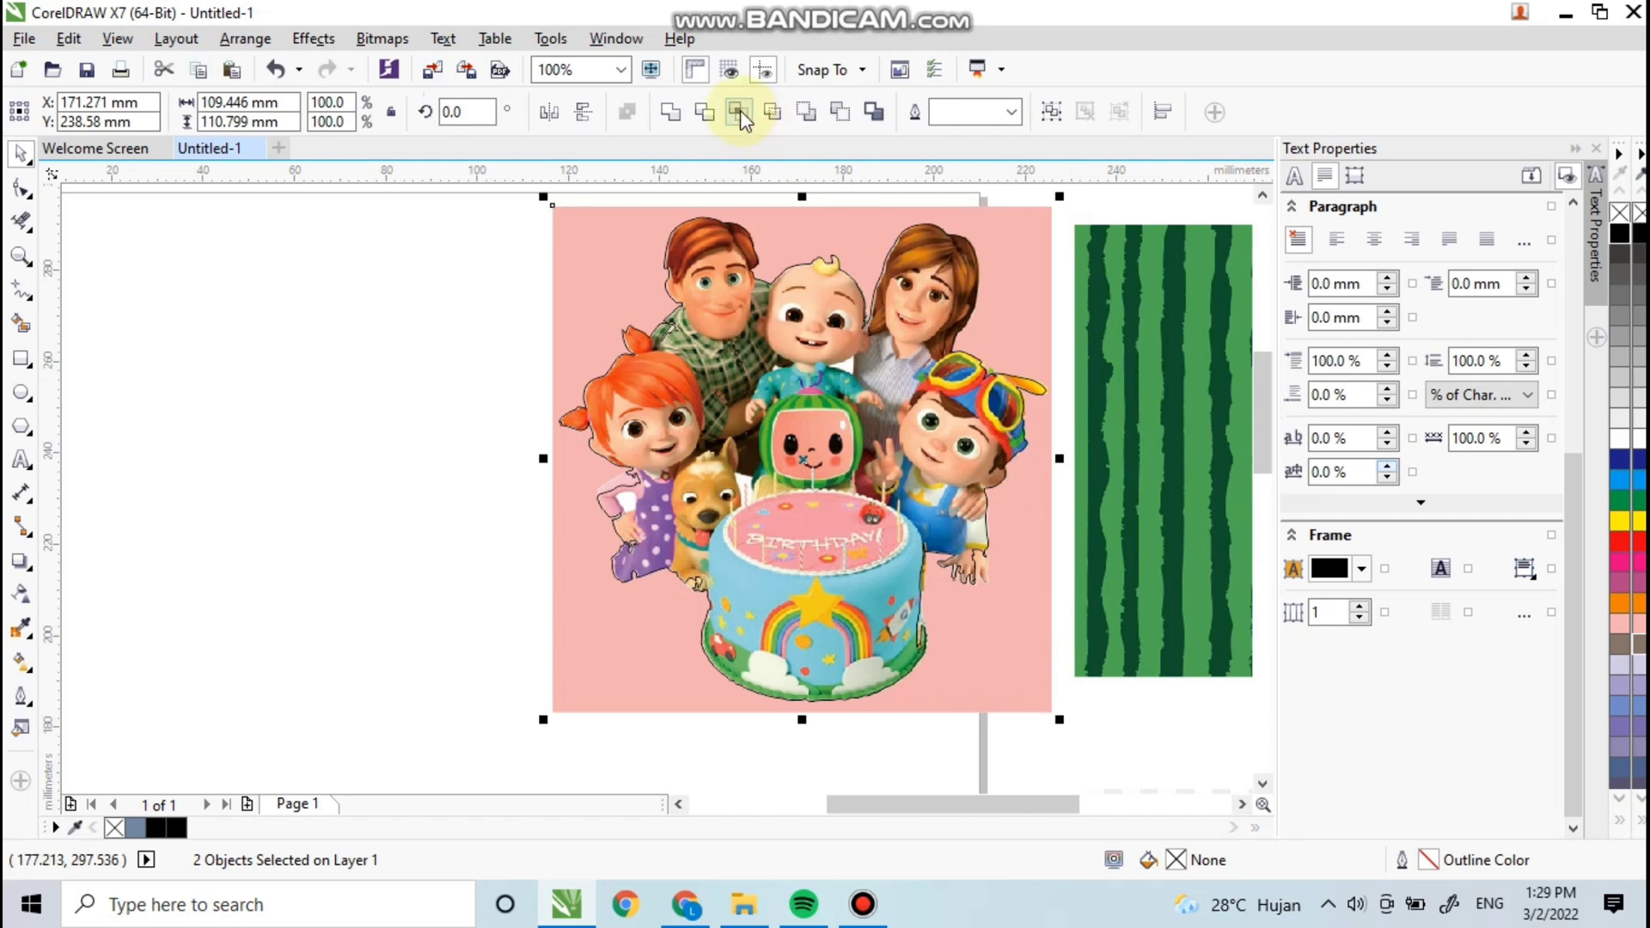
pyautogui.click(740, 110)
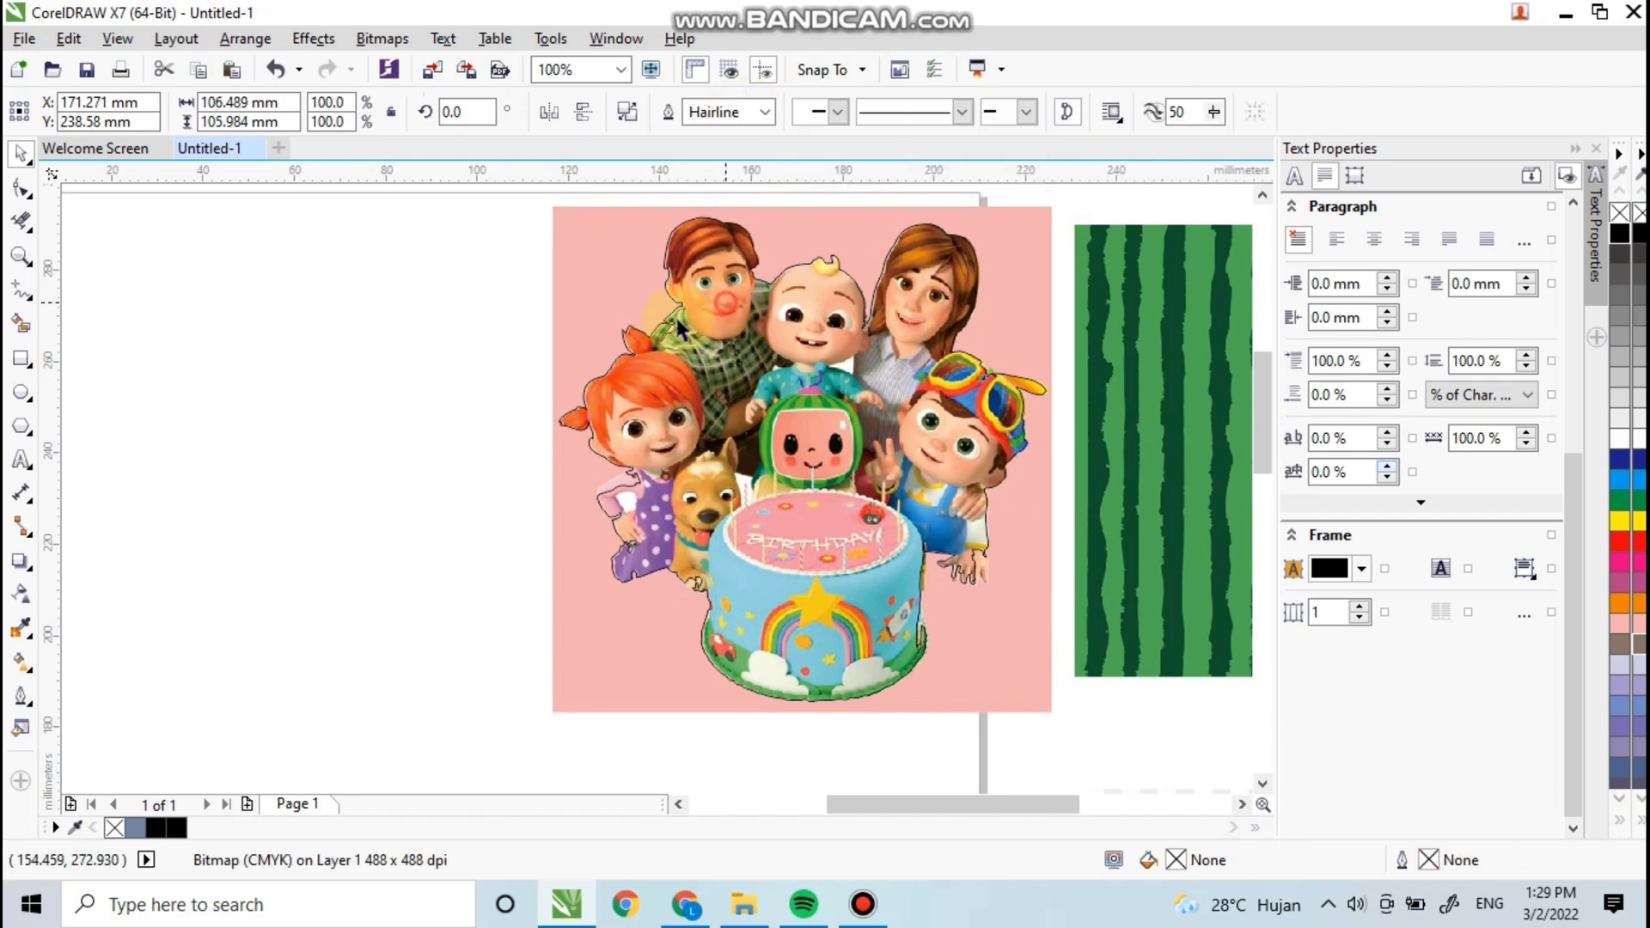
# Step: Move the cutout clear of the picture, and delete the leftover silhouette outline and the pink-background picture
pyautogui.moveTo(727, 302); pyautogui.dragTo(491, 336)
pyautogui.moveTo(699, 244); pyautogui.dragTo(178, 283)
pyautogui.click(515, 311)
pyautogui.press('Delete')
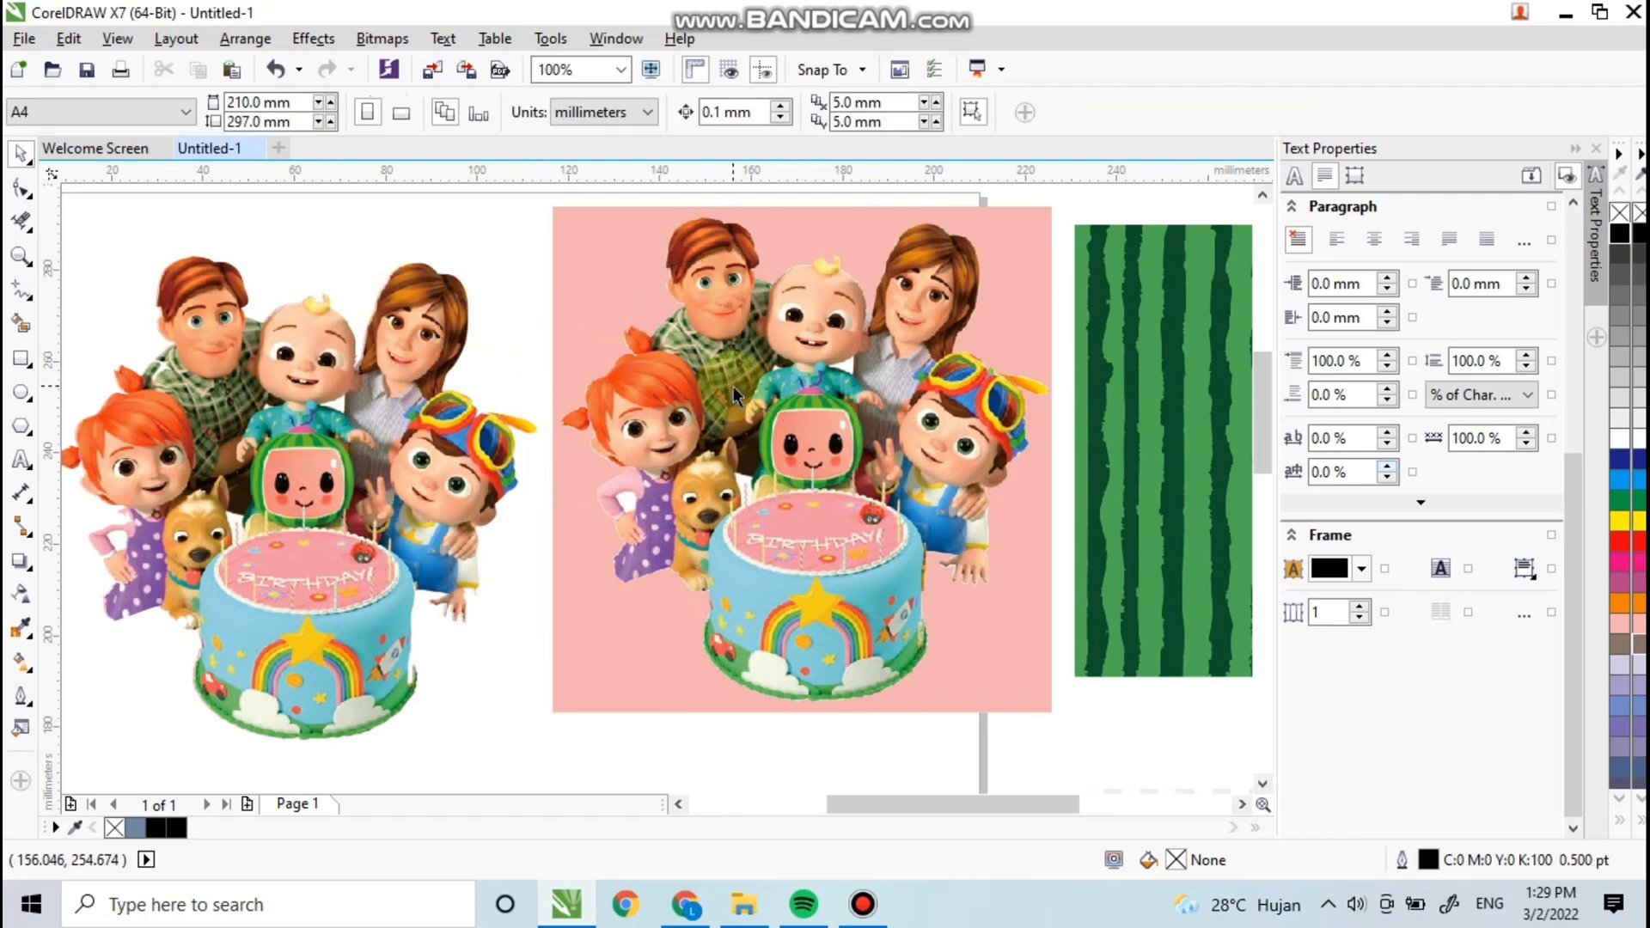
pyautogui.click(734, 385)
pyautogui.press('Delete')
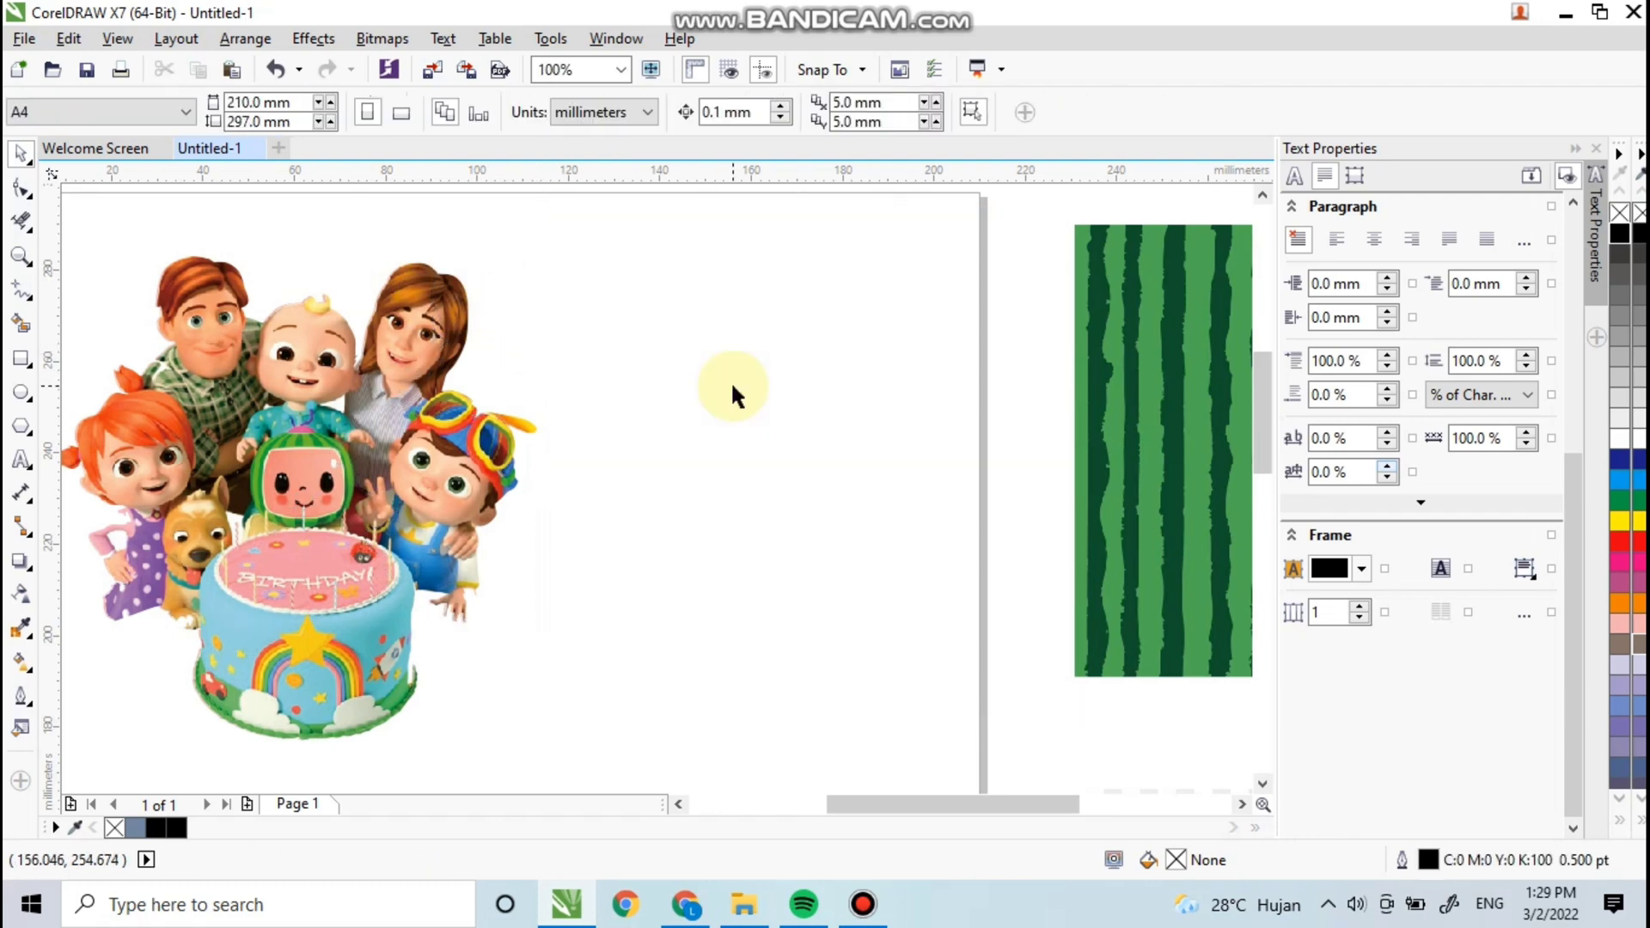
# Step: Move the family cutout onto the right half of the page, about 125 mm across and 199 mm up
pyautogui.scroll(-2, 674, 395)
pyautogui.moveTo(604, 403); pyautogui.dragTo(754, 474)
pyautogui.moveTo(836, 475); pyautogui.dragTo(780, 375)
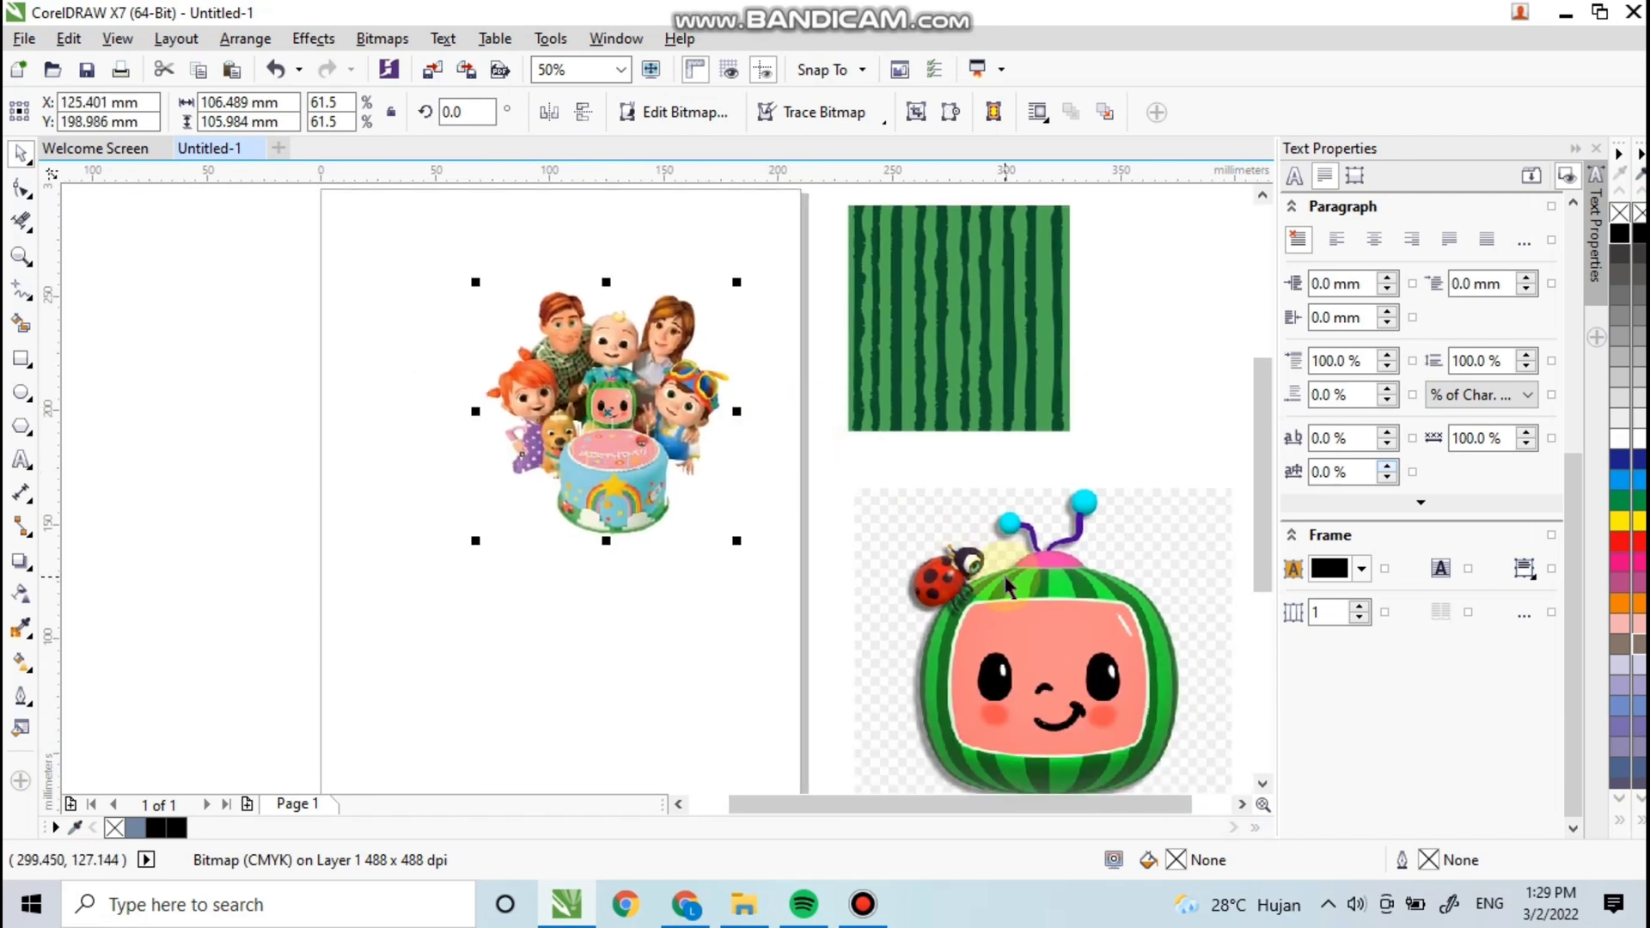
pyautogui.moveTo(982, 464); pyautogui.dragTo(987, 627)
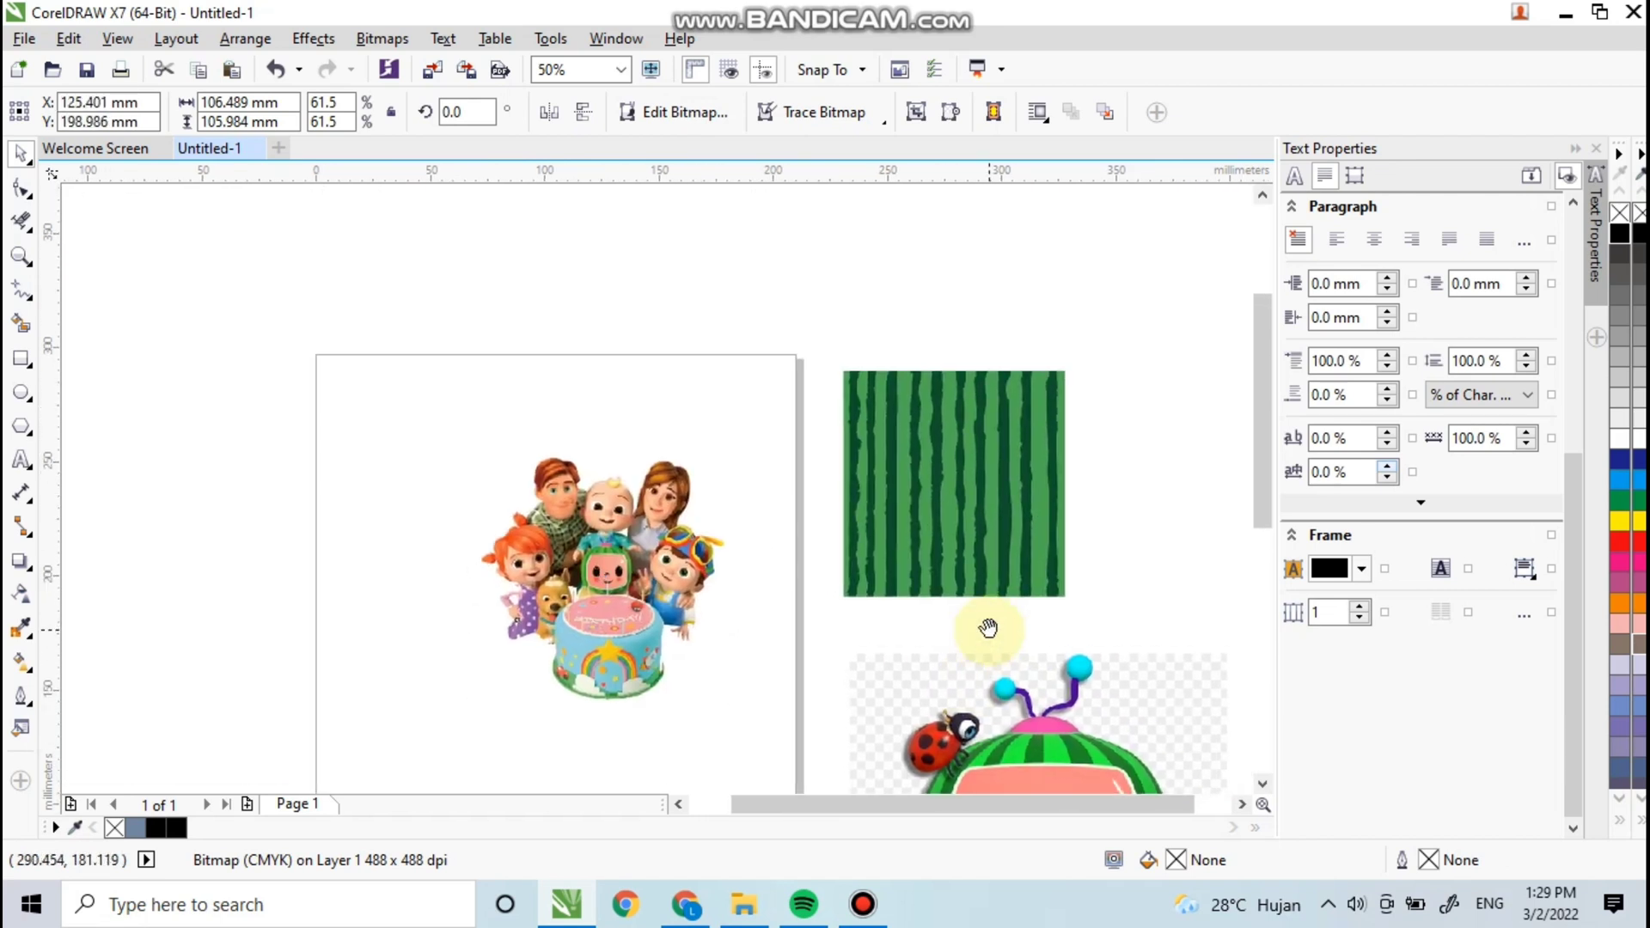
# Step: Move the green striped watermelon pattern from outside the page to the left of the family cutout
pyautogui.click(564, 313)
pyautogui.moveTo(921, 490); pyautogui.dragTo(535, 489)
pyautogui.scroll(1, 323, 526)
pyautogui.click(220, 424)
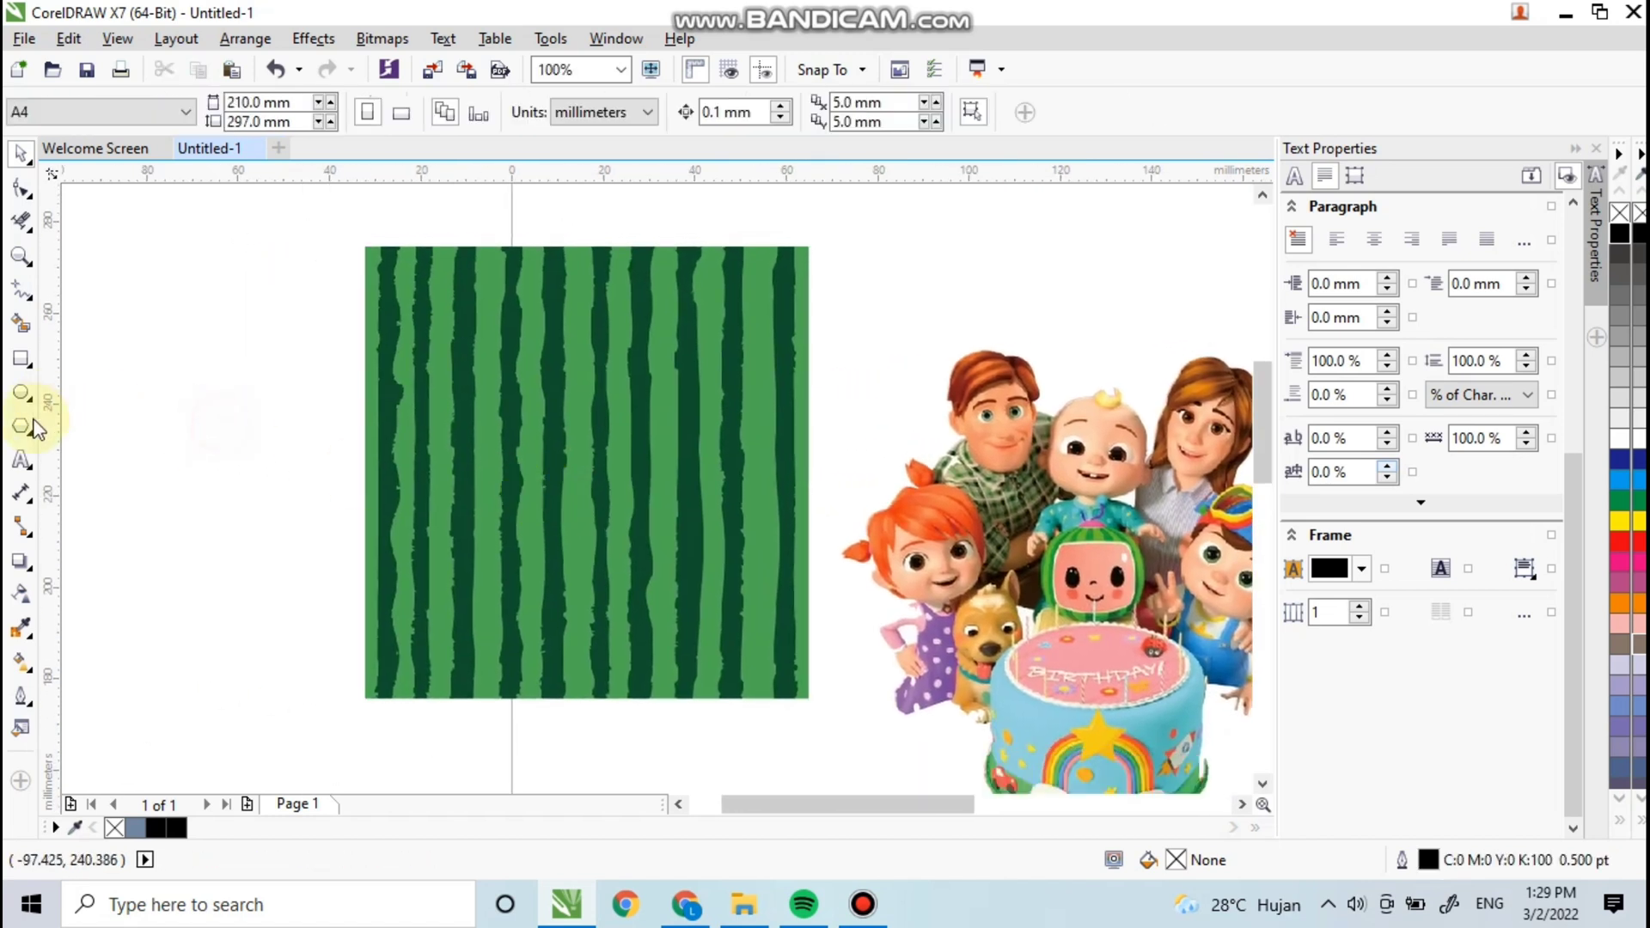
# Step: Add the artistic text "2" over the watermelon pattern and enlarge it to about 267 pt
pyautogui.click(22, 462)
pyautogui.click(465, 430)
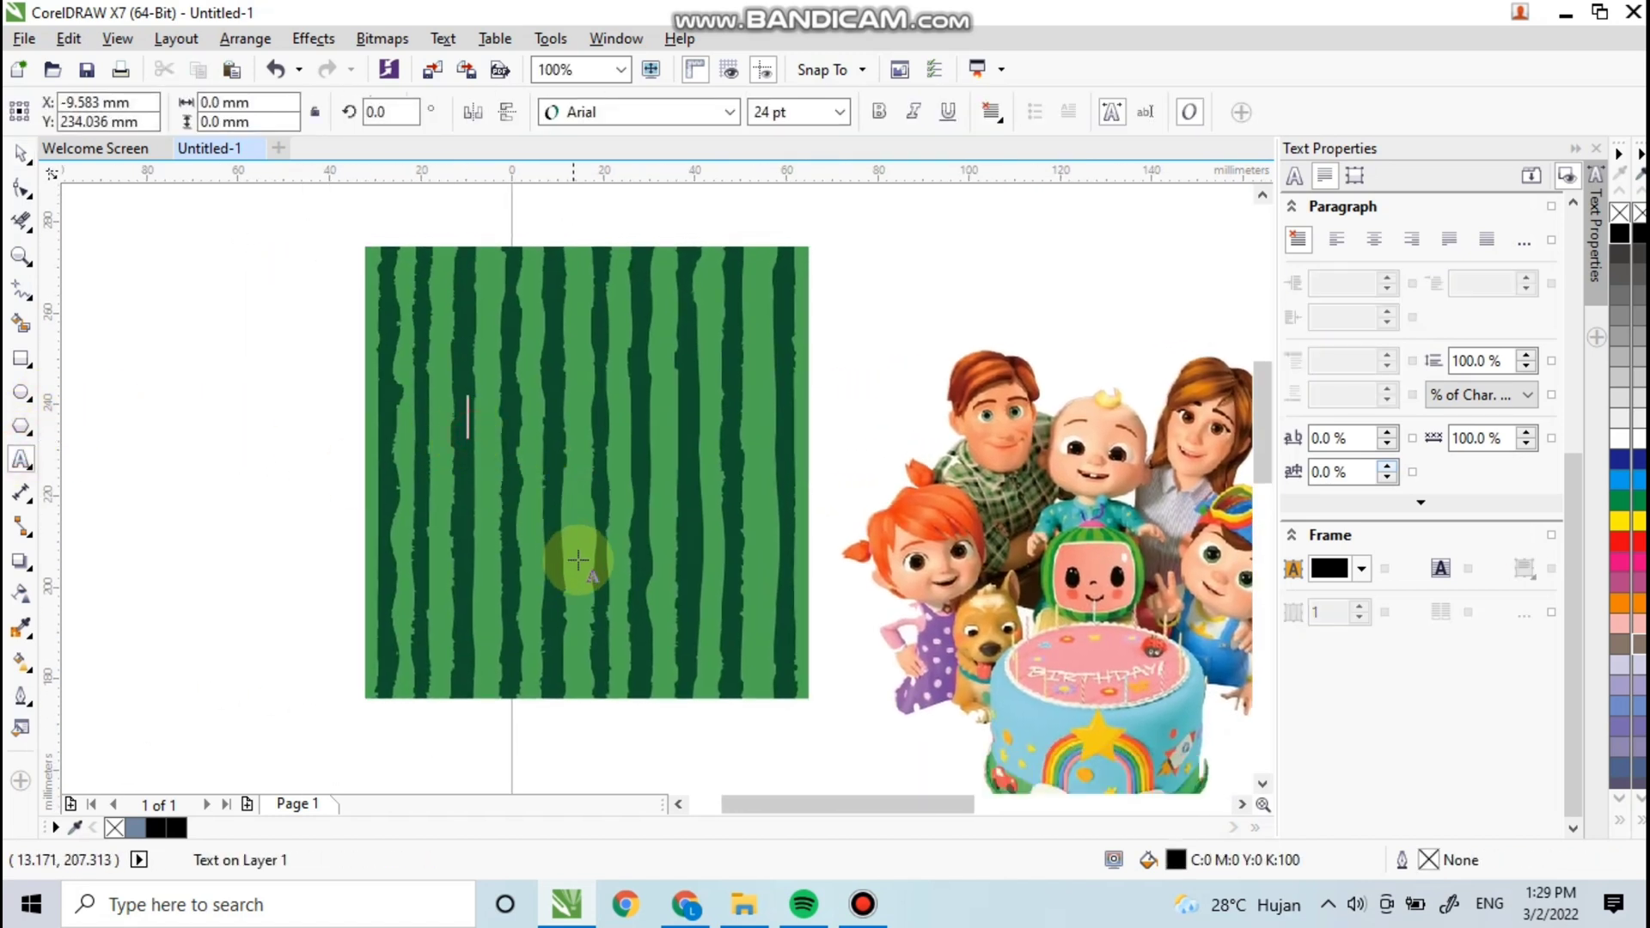
pyautogui.write('2')
pyautogui.click(35, 184)
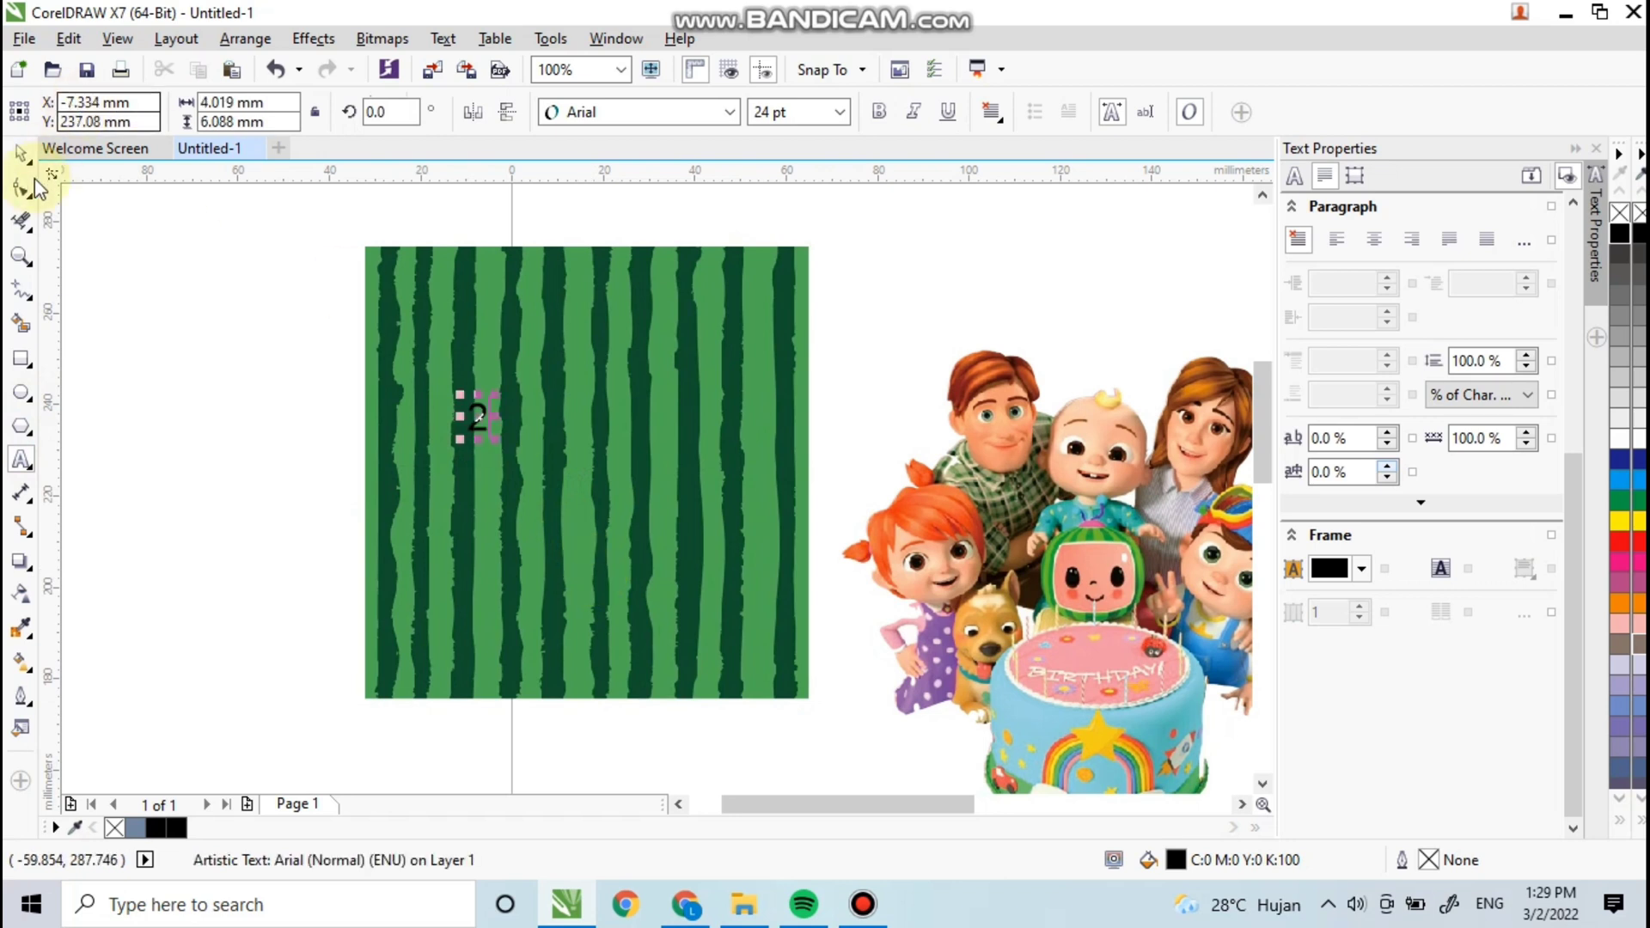
pyautogui.click(19, 158)
pyautogui.moveTo(499, 447); pyautogui.dragTo(632, 394)
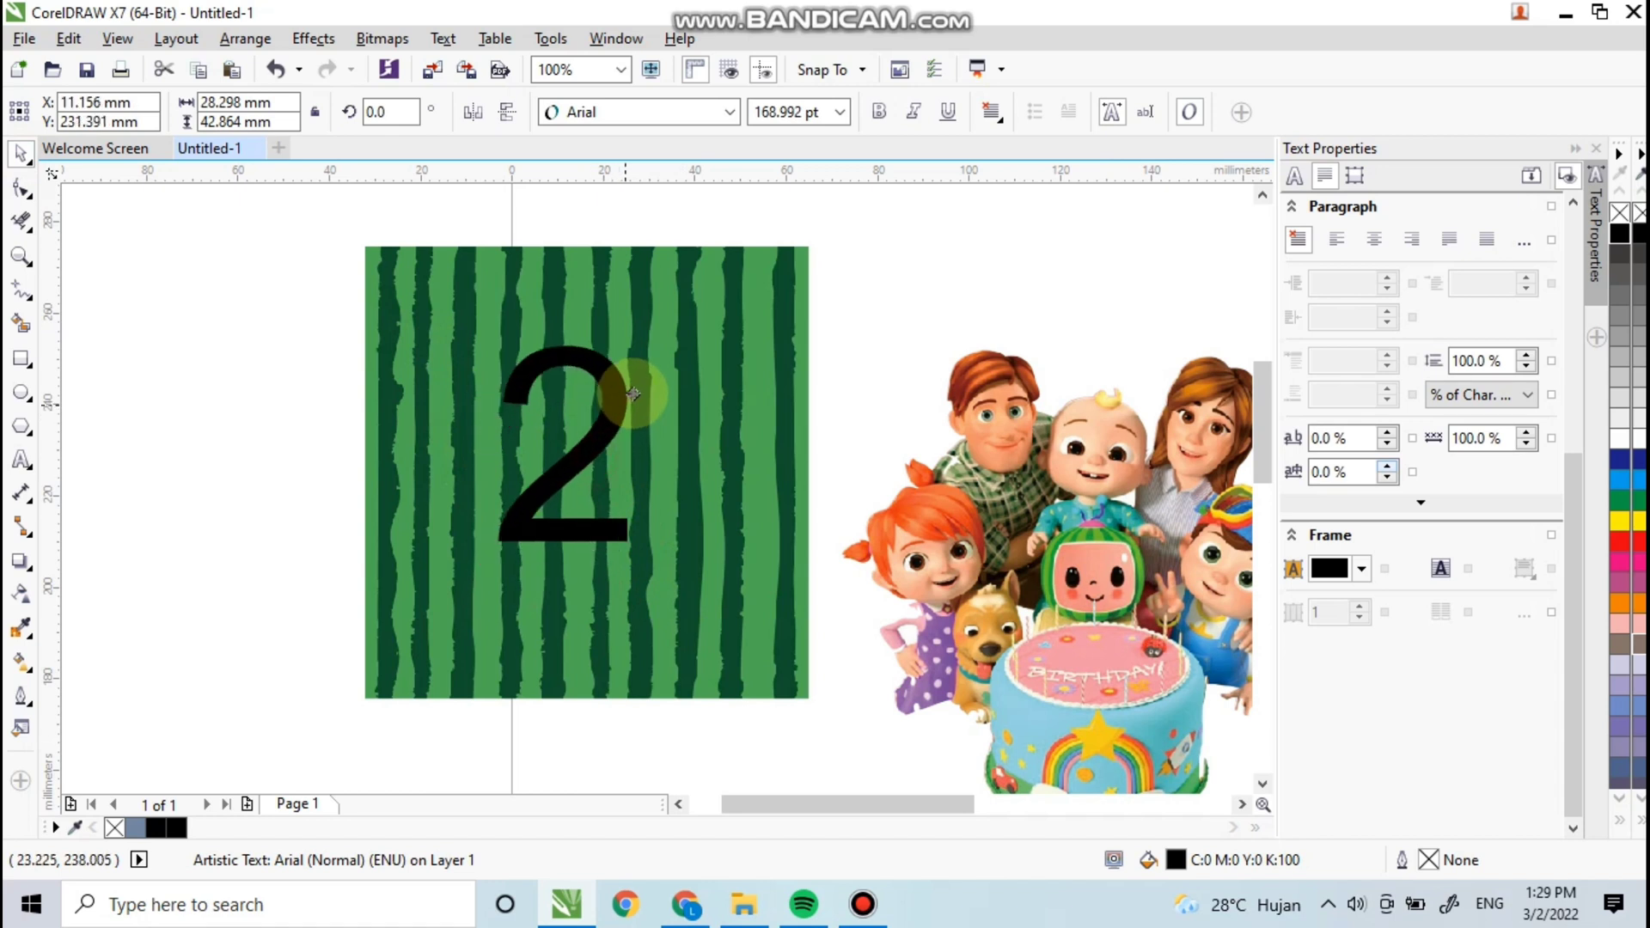
pyautogui.moveTo(642, 537); pyautogui.dragTo(761, 649)
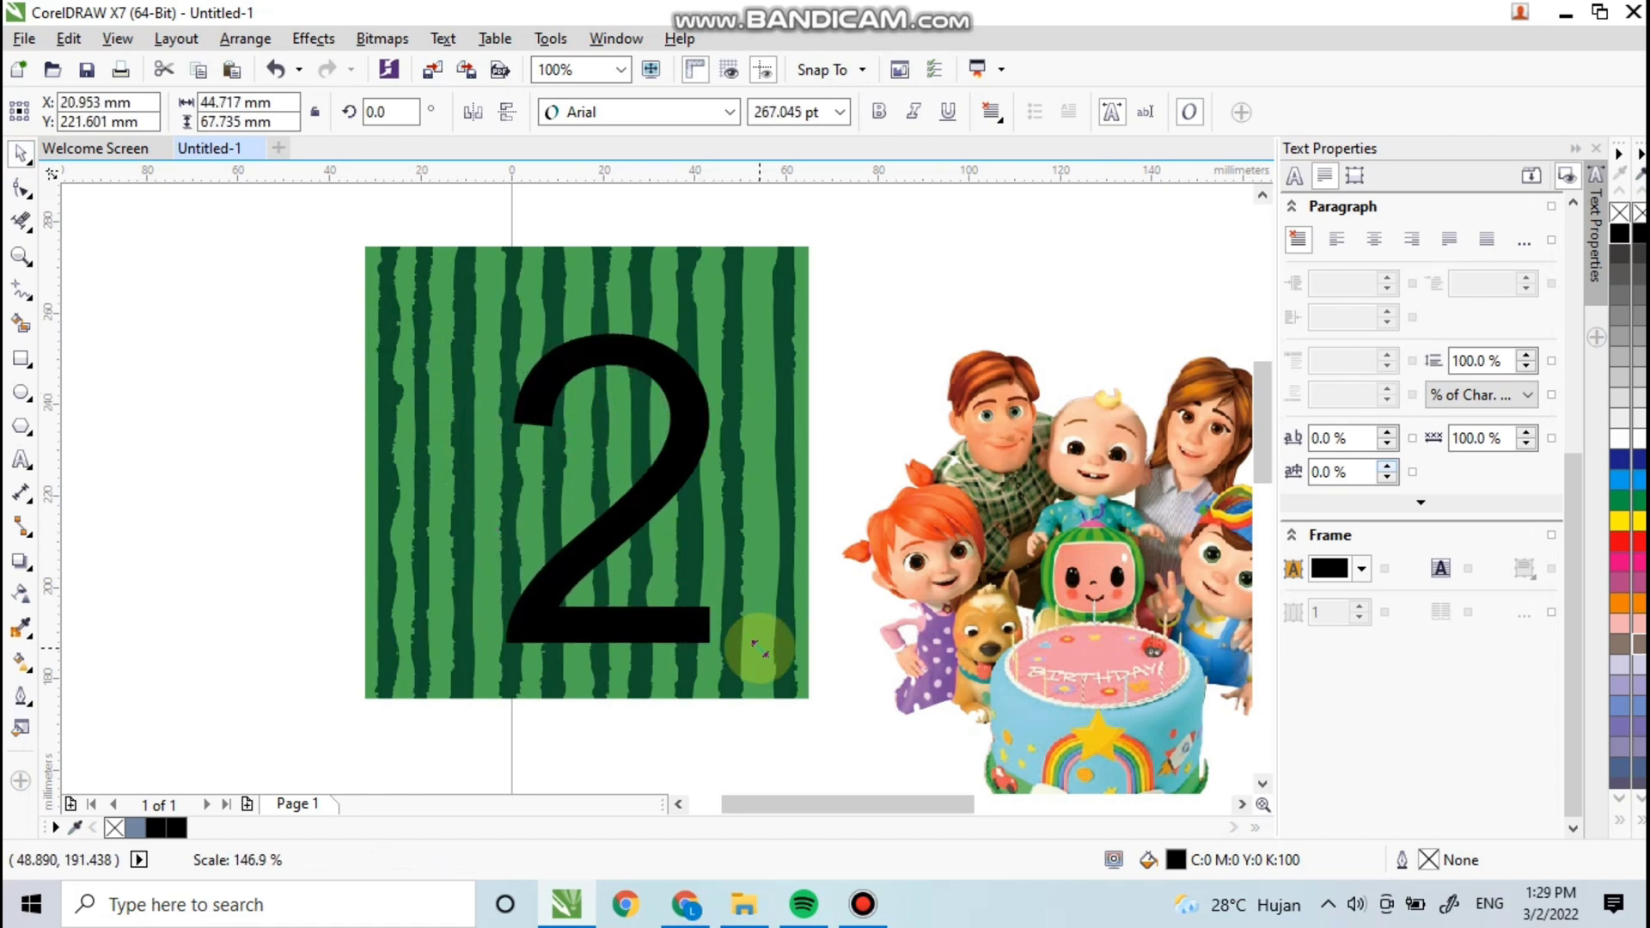
pyautogui.moveTo(686, 437); pyautogui.dragTo(670, 424)
# Step: Set the numeral's font to Bebas Kai and move it to the middle of the watermelon pattern
pyautogui.click(729, 112)
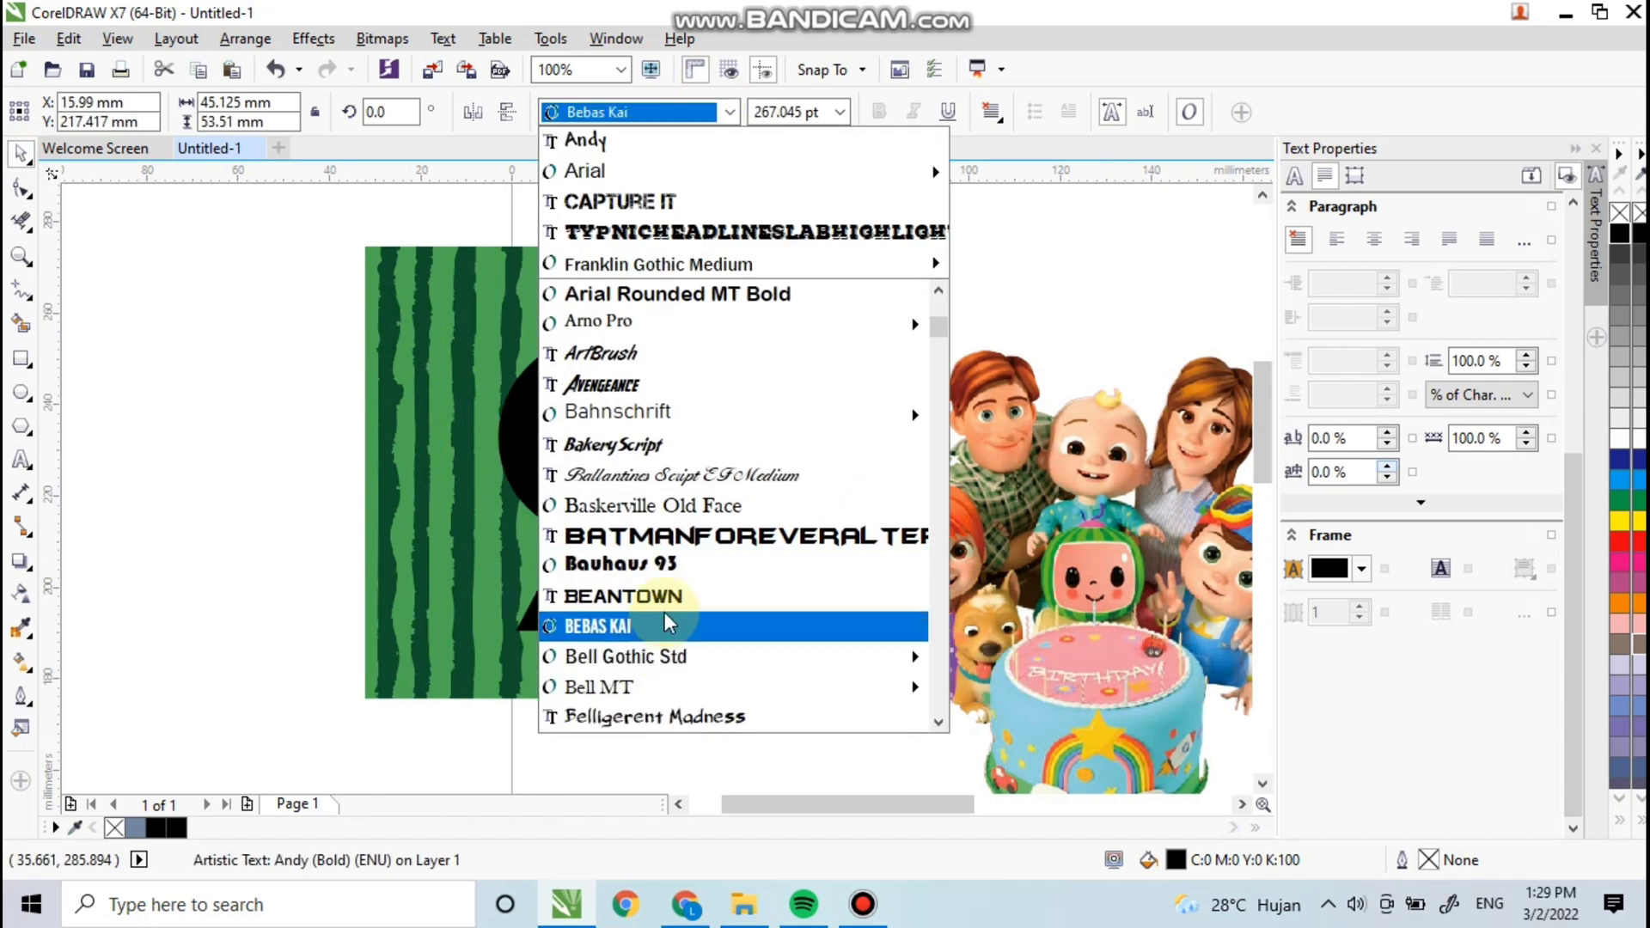
pyautogui.click(653, 626)
pyautogui.moveTo(637, 478); pyautogui.dragTo(722, 494)
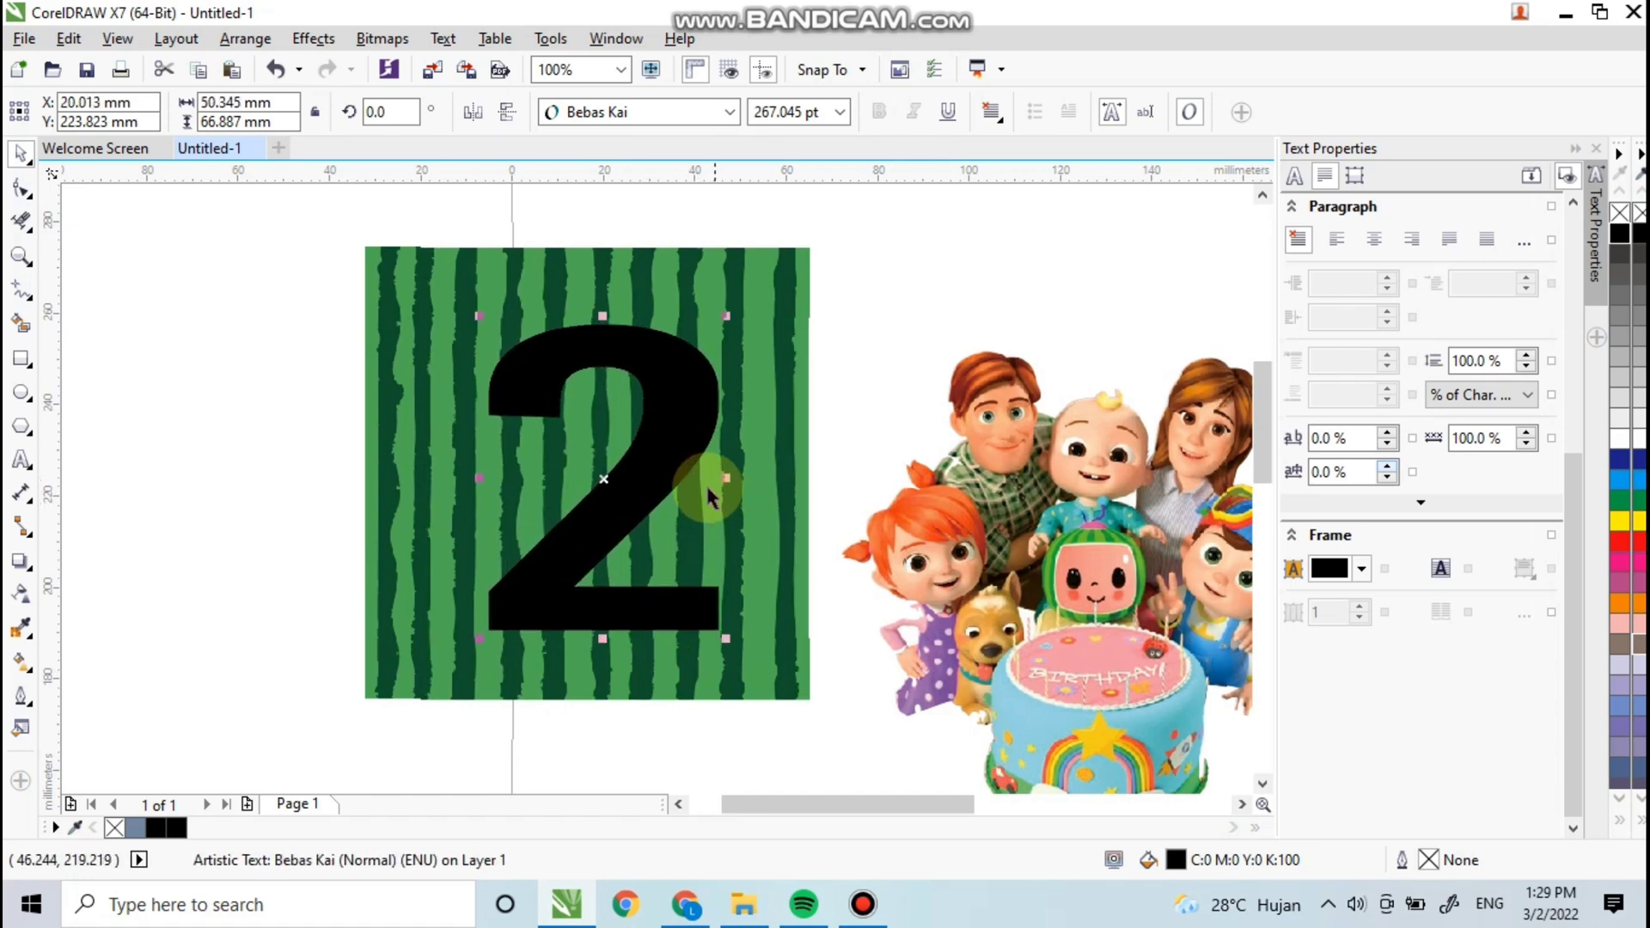
# Step: Remove the fill of the numeral 2 and give it a black hairline outline
pyautogui.click(1622, 215)
pyautogui.rightClick(1628, 239)
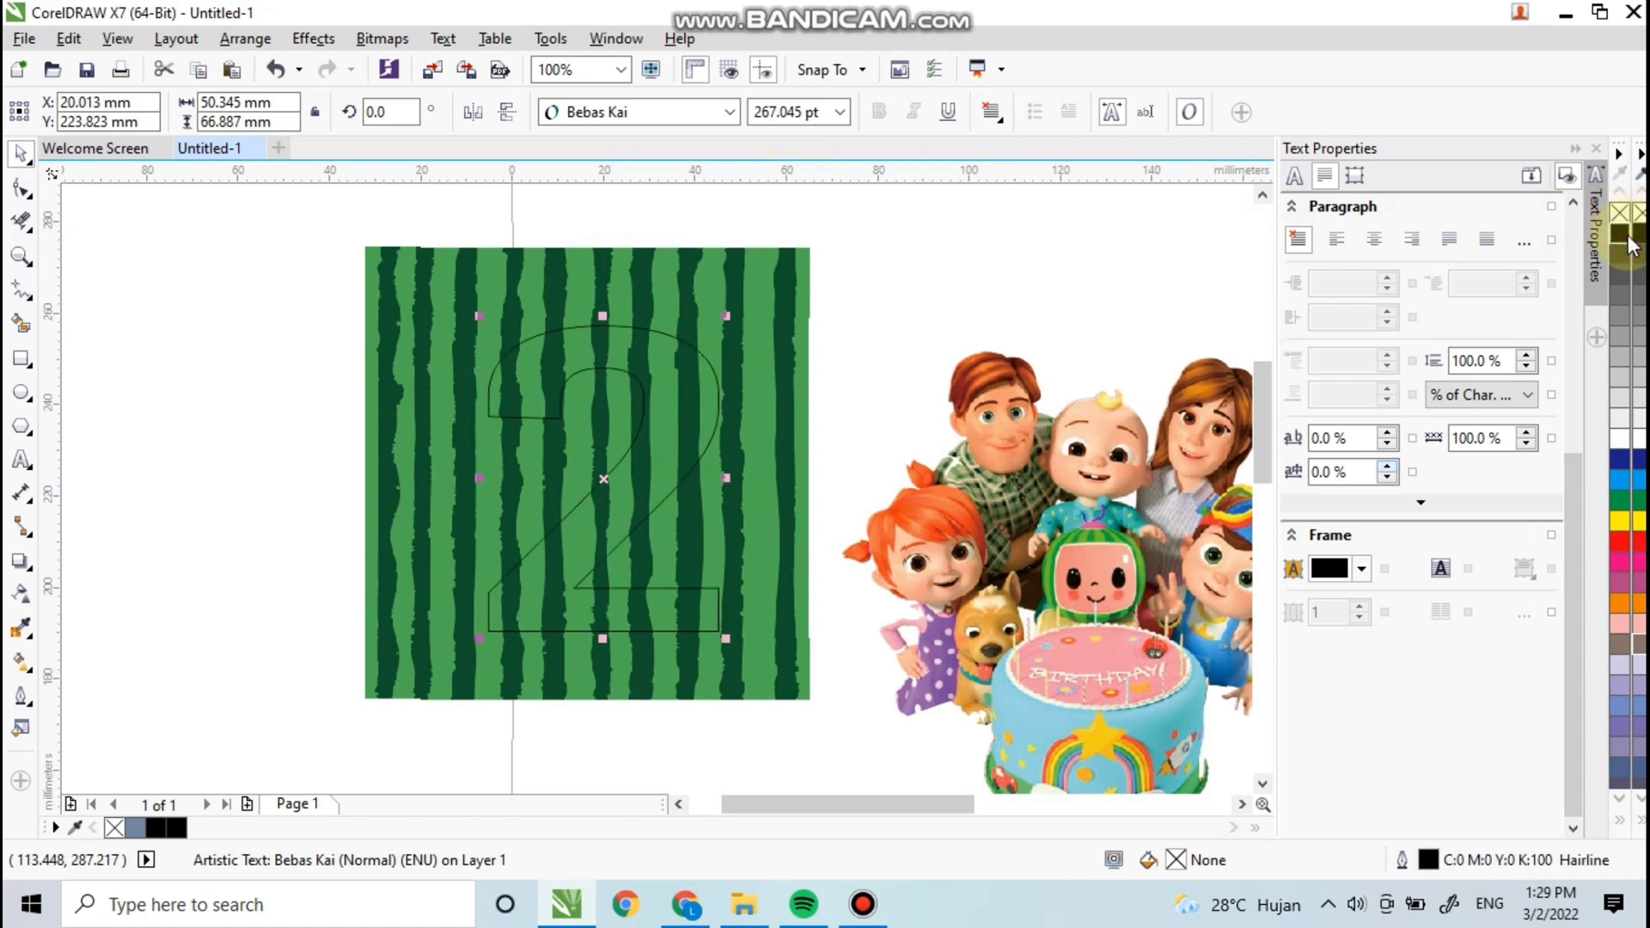
pyautogui.click(952, 342)
# Step: PowerClip the green striped watermelon pattern inside the numeral 2
pyautogui.moveTo(327, 232); pyautogui.dragTo(765, 705)
pyautogui.moveTo(832, 759); pyautogui.dragTo(832, 760)
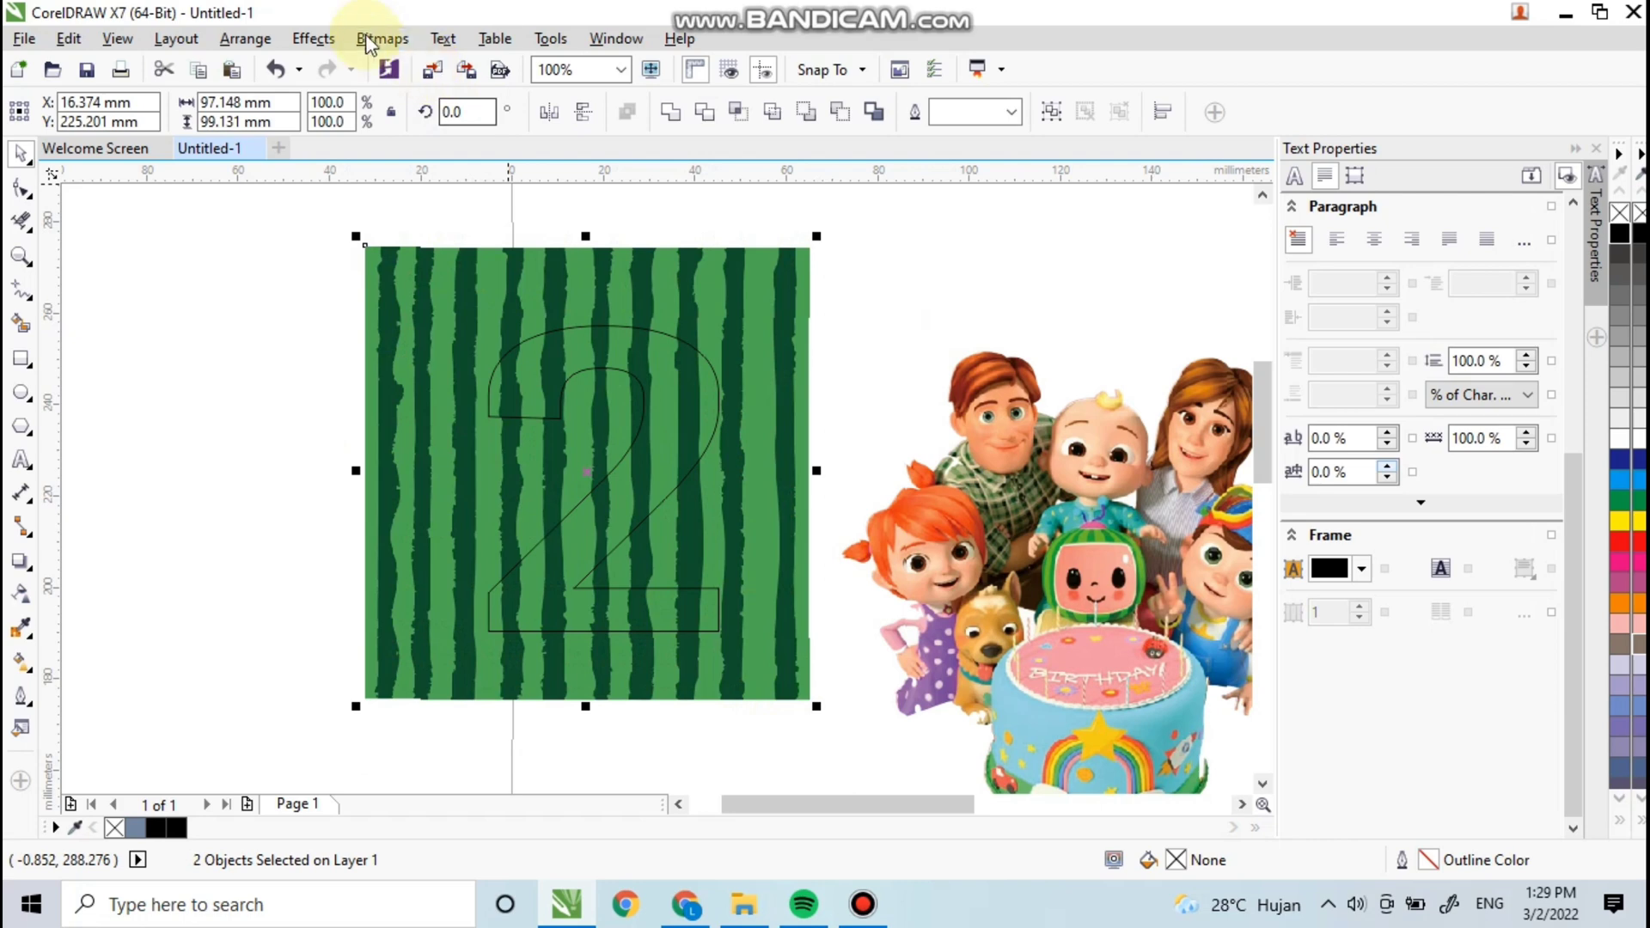
pyautogui.click(314, 38)
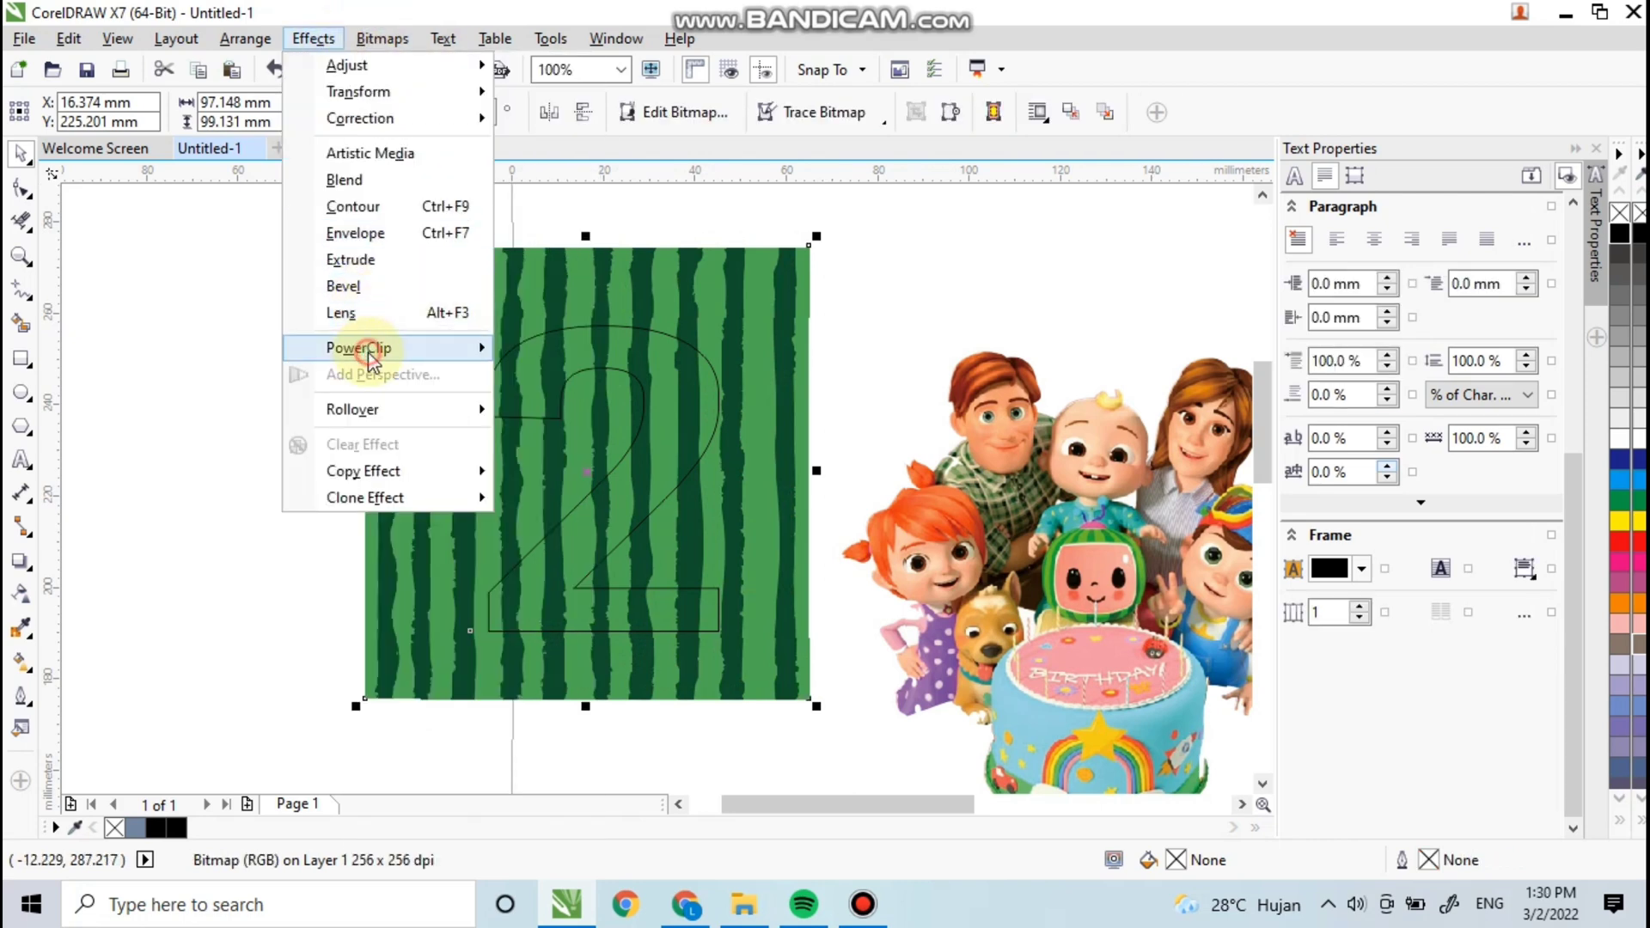
pyautogui.moveTo(404, 348)
pyautogui.click(568, 350)
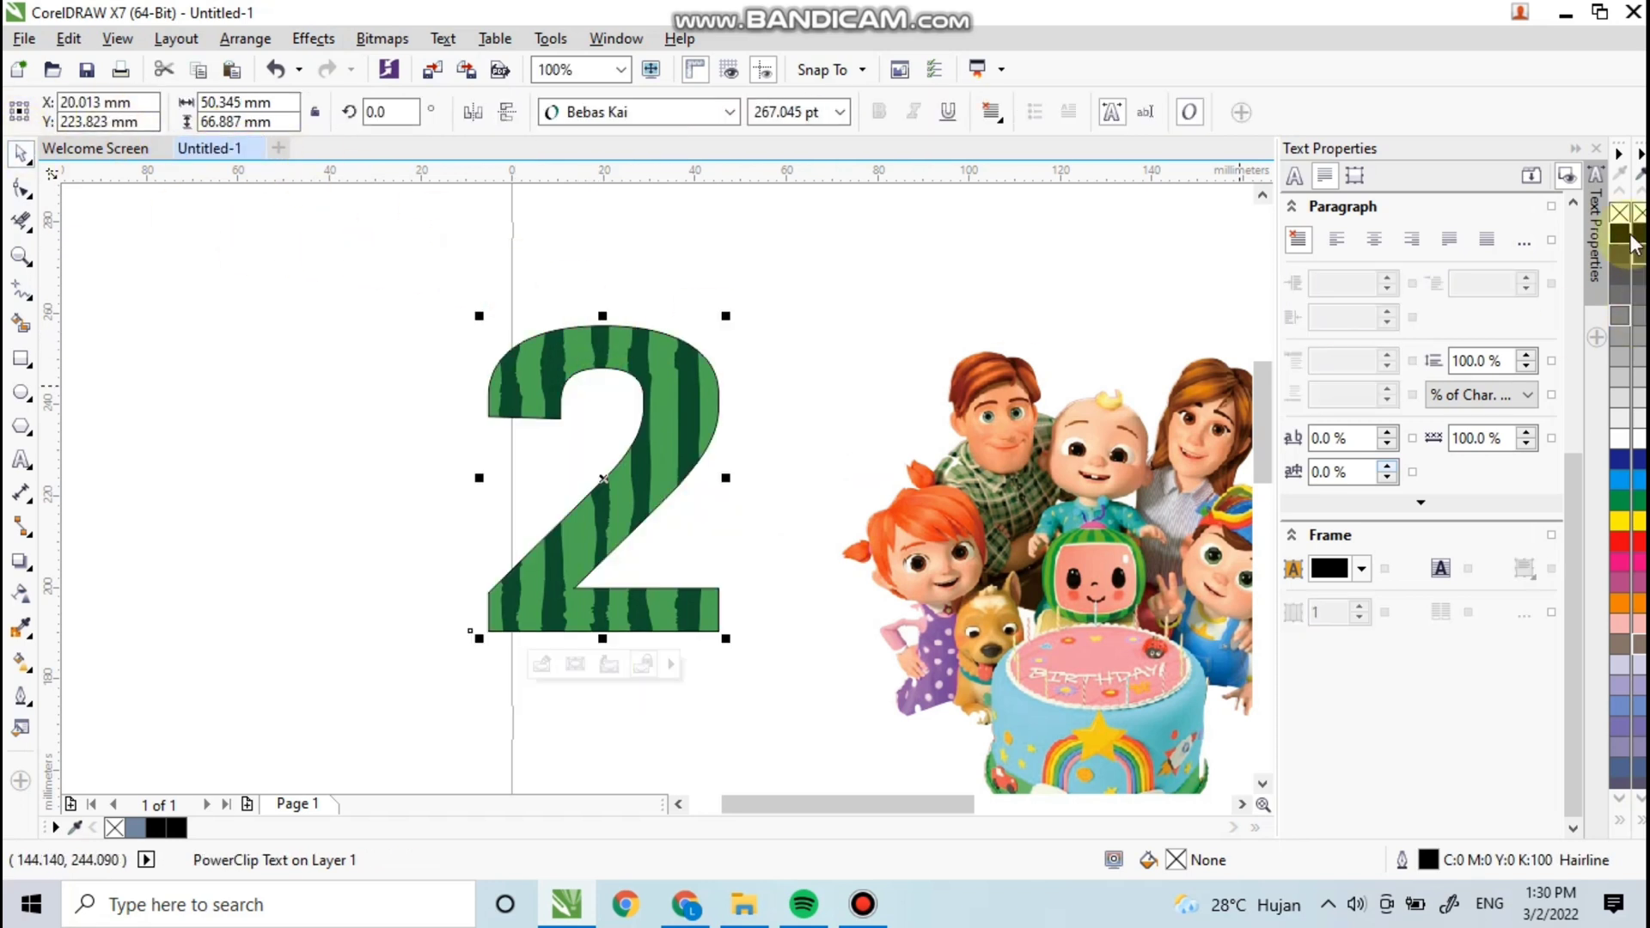
# Step: Remove the numeral's outline, then enlarge it and place it on the page so it meets the family cutout's left side
pyautogui.rightClick(1627, 218)
pyautogui.moveTo(710, 403); pyautogui.dragTo(780, 442)
pyautogui.scroll(1, 659, 392)
pyautogui.scroll(-2, 659, 392)
pyautogui.moveTo(657, 390); pyautogui.dragTo(581, 301)
pyautogui.moveTo(755, 397); pyautogui.dragTo(781, 430)
# Step: Order the family cutout in front of the watermelon numeral 2
pyautogui.rightClick(870, 471)
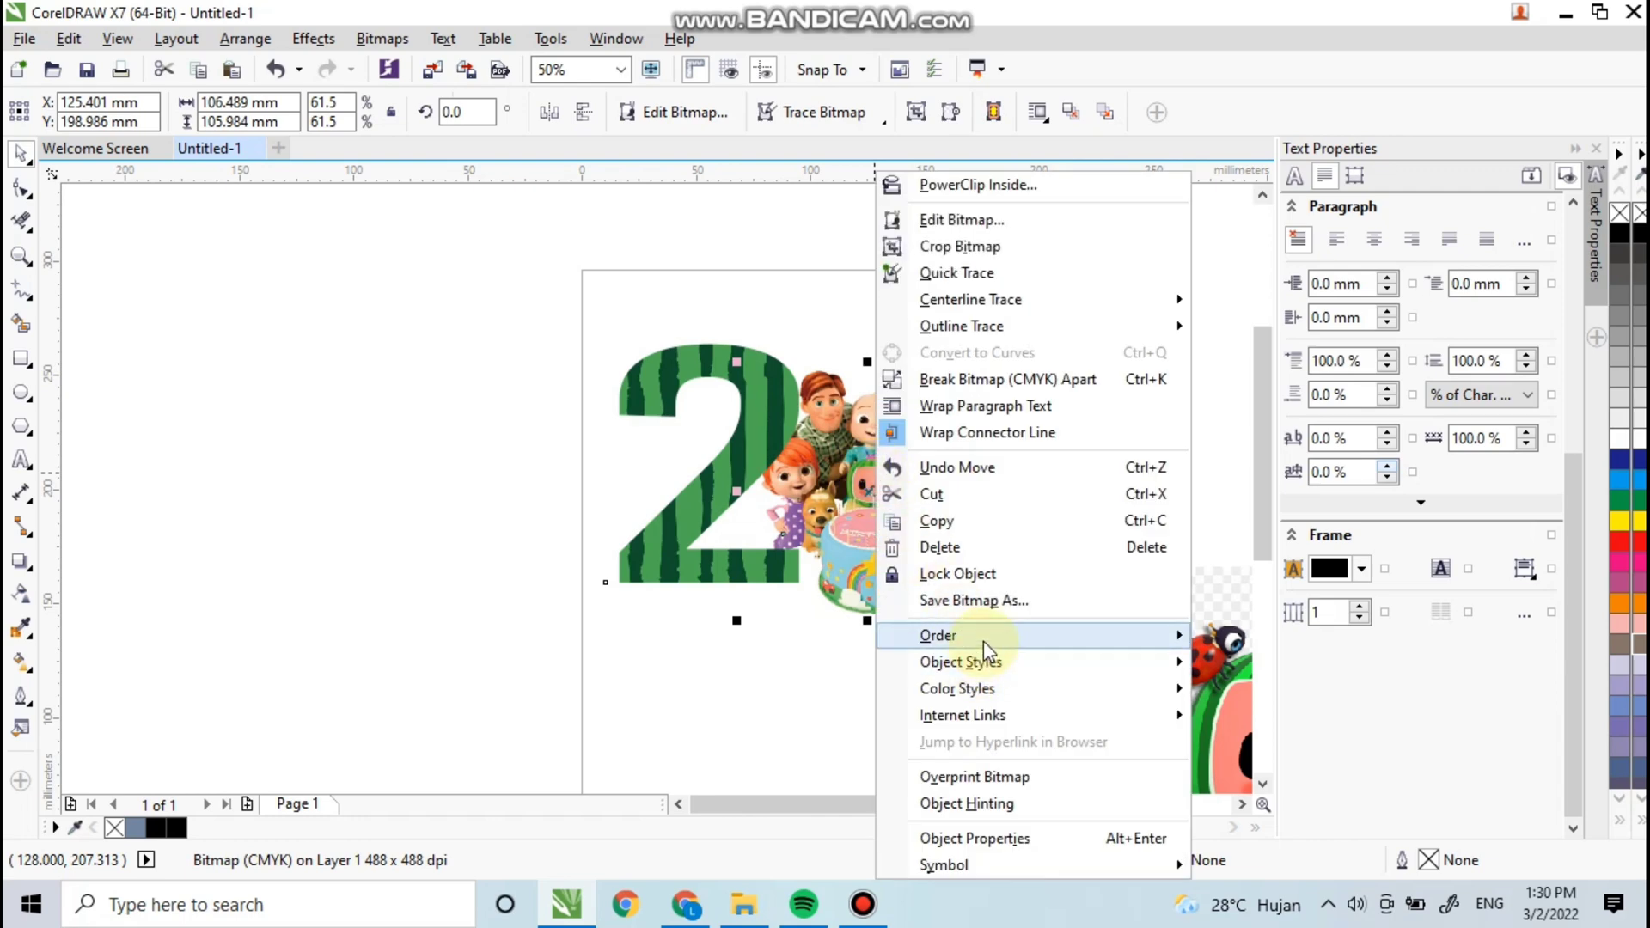
pyautogui.moveTo(984, 641)
pyautogui.click(1238, 801)
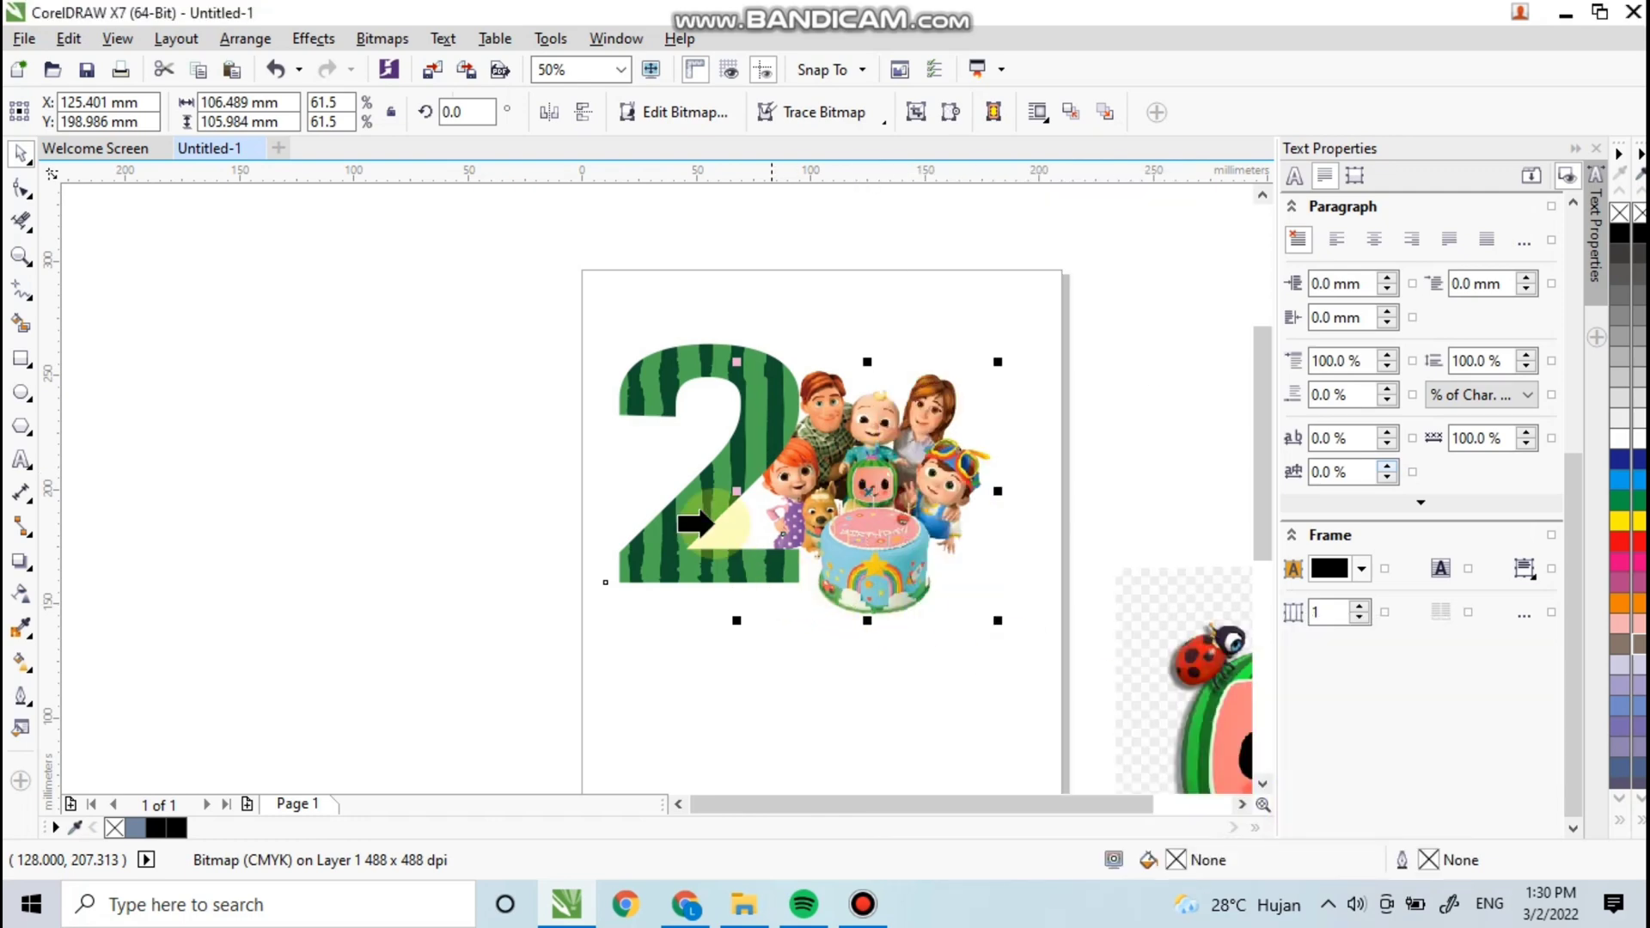
pyautogui.click(668, 387)
# Step: Shrink the family cutout to about 97 mm wide and overlap it on the numeral, about 109 mm across and 199 mm up
pyautogui.scroll(2, 765, 447)
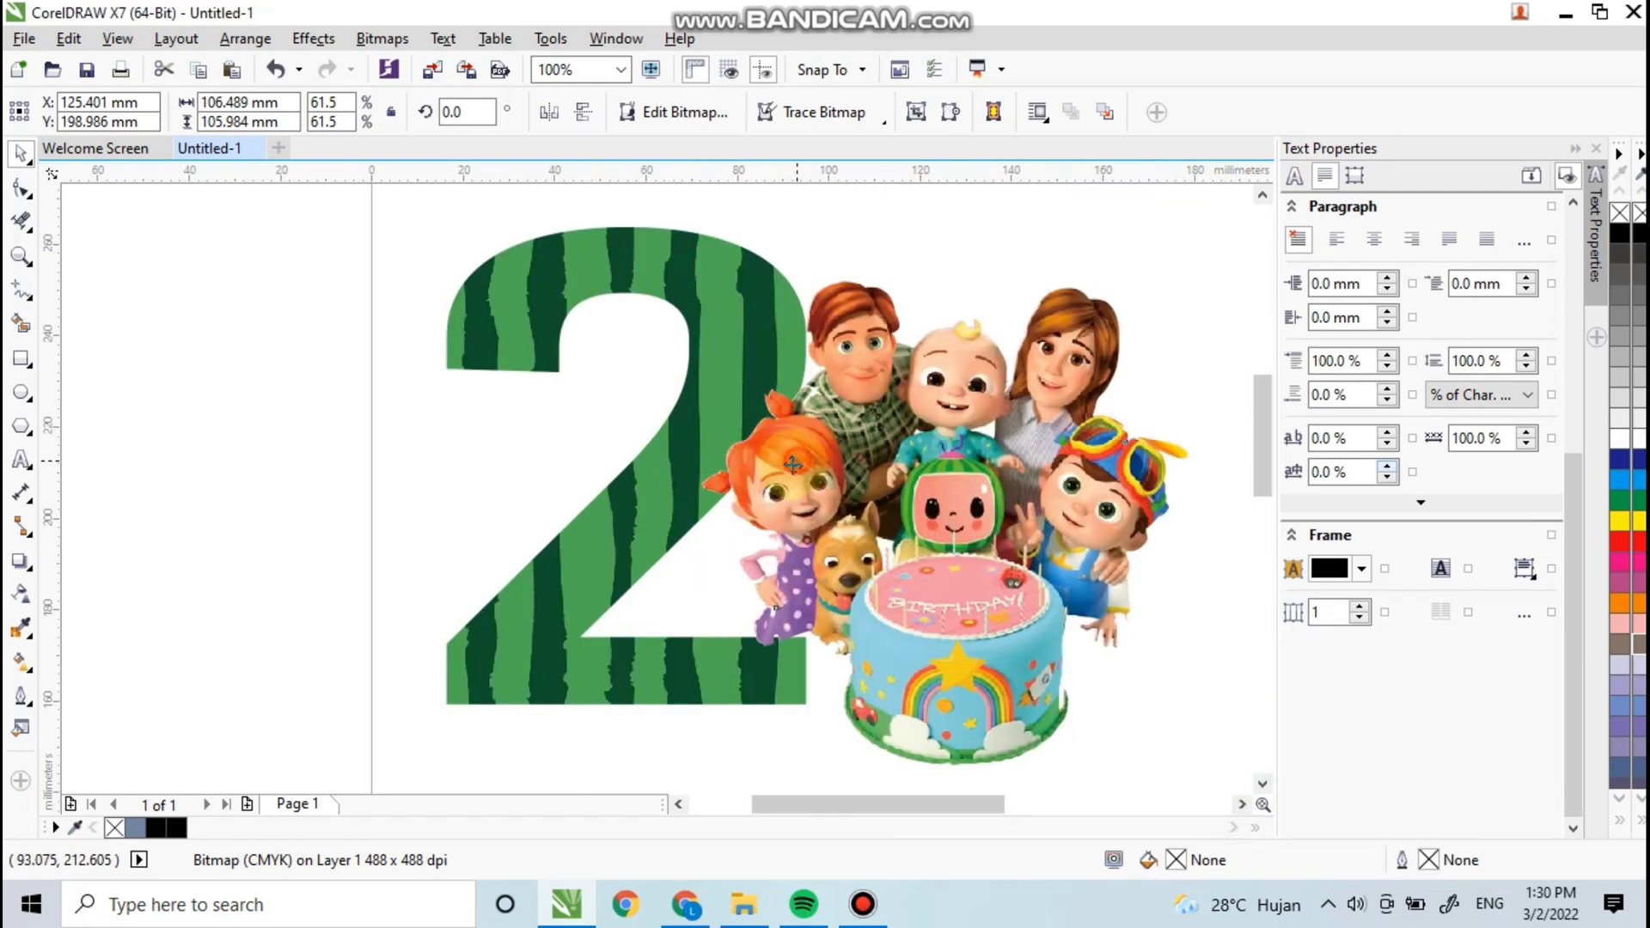
pyautogui.moveTo(1147, 273); pyautogui.dragTo(1100, 294)
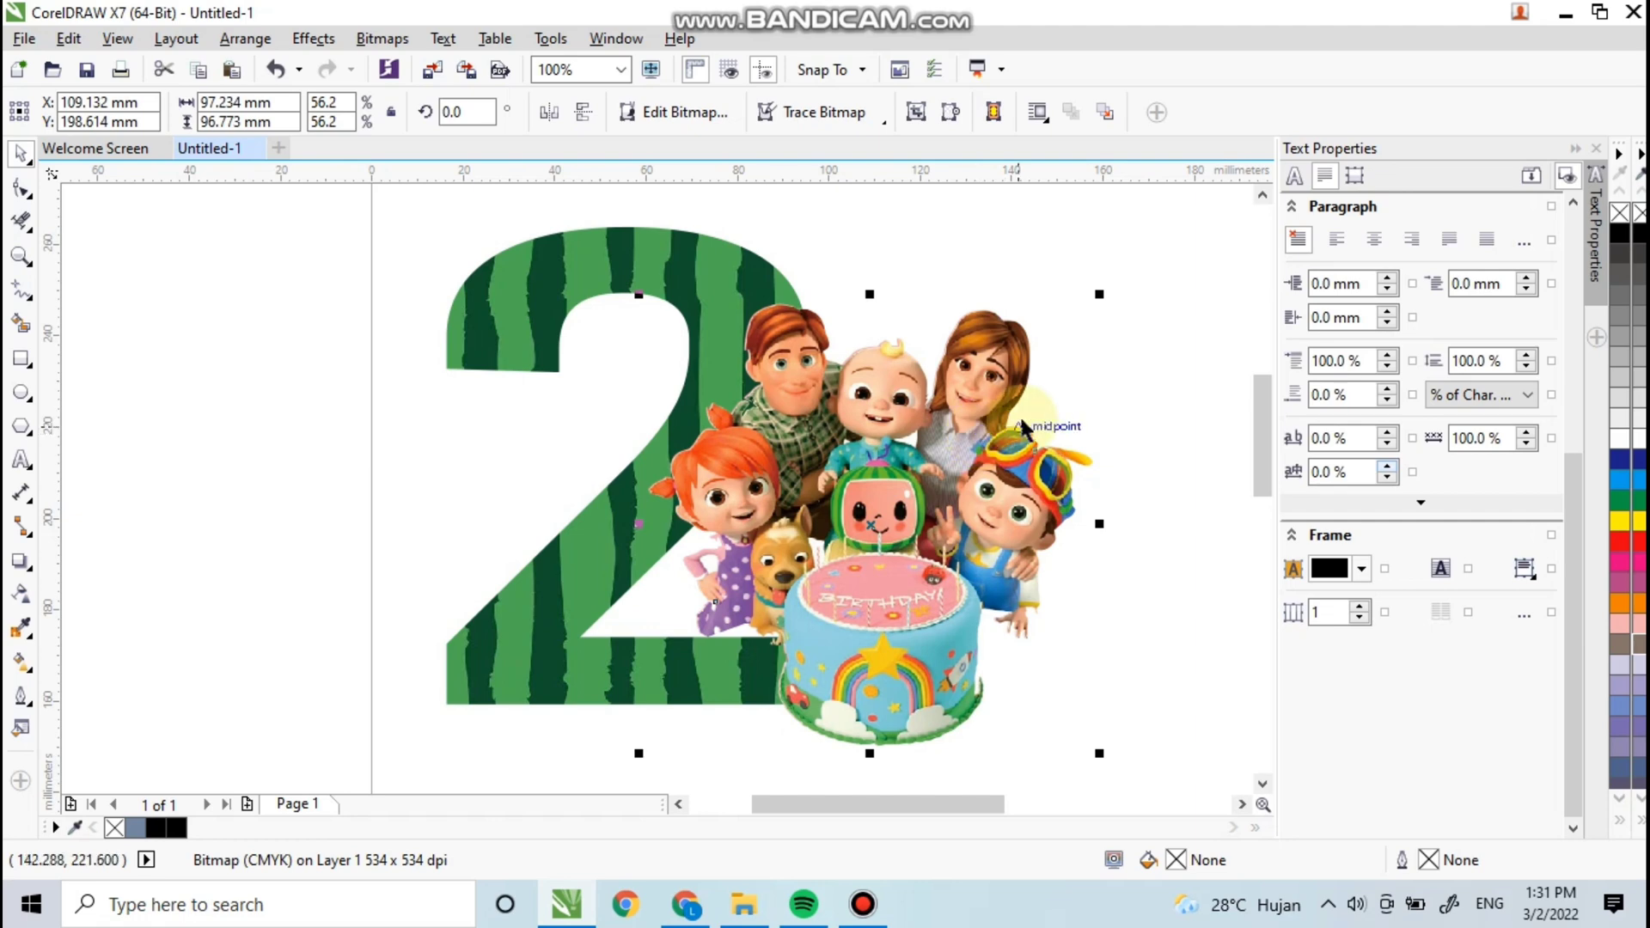
pyautogui.moveTo(1128, 502); pyautogui.dragTo(1005, 472)
# Step: Move the CoComelon logo image closer to the page, about 244 mm across, and convert it to a 300 dpi RGB bitmap
pyautogui.scroll(-1, 1004, 470)
pyautogui.click(1236, 672)
pyautogui.moveTo(1221, 662); pyautogui.dragTo(720, 413)
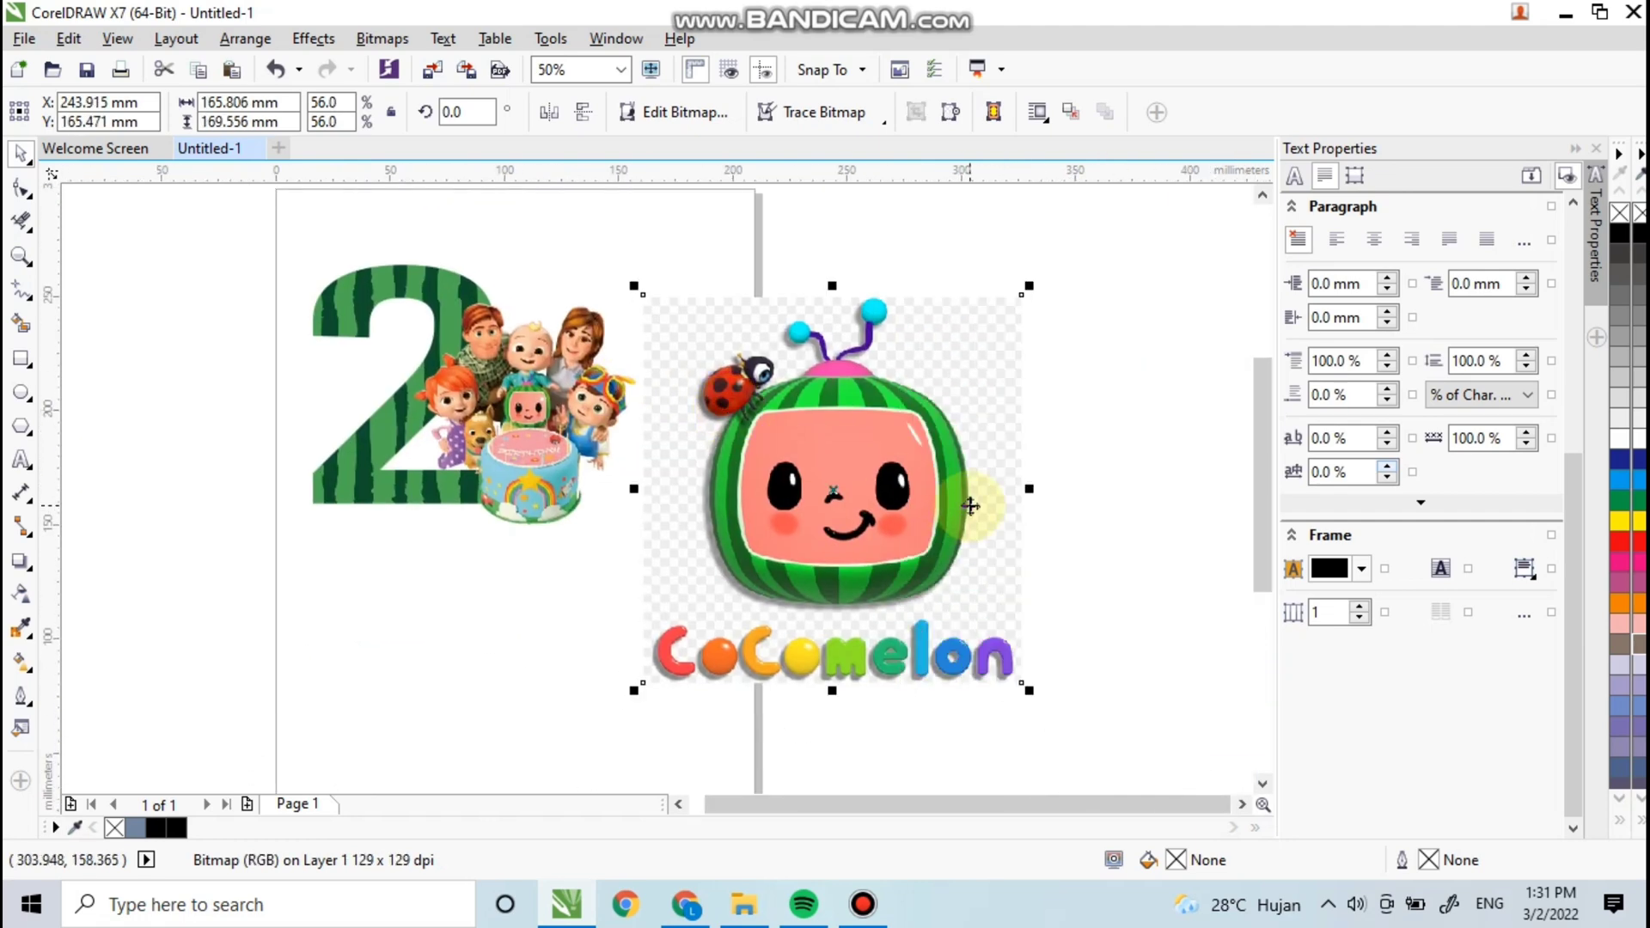
pyautogui.click(383, 39)
pyautogui.click(426, 64)
pyautogui.click(752, 576)
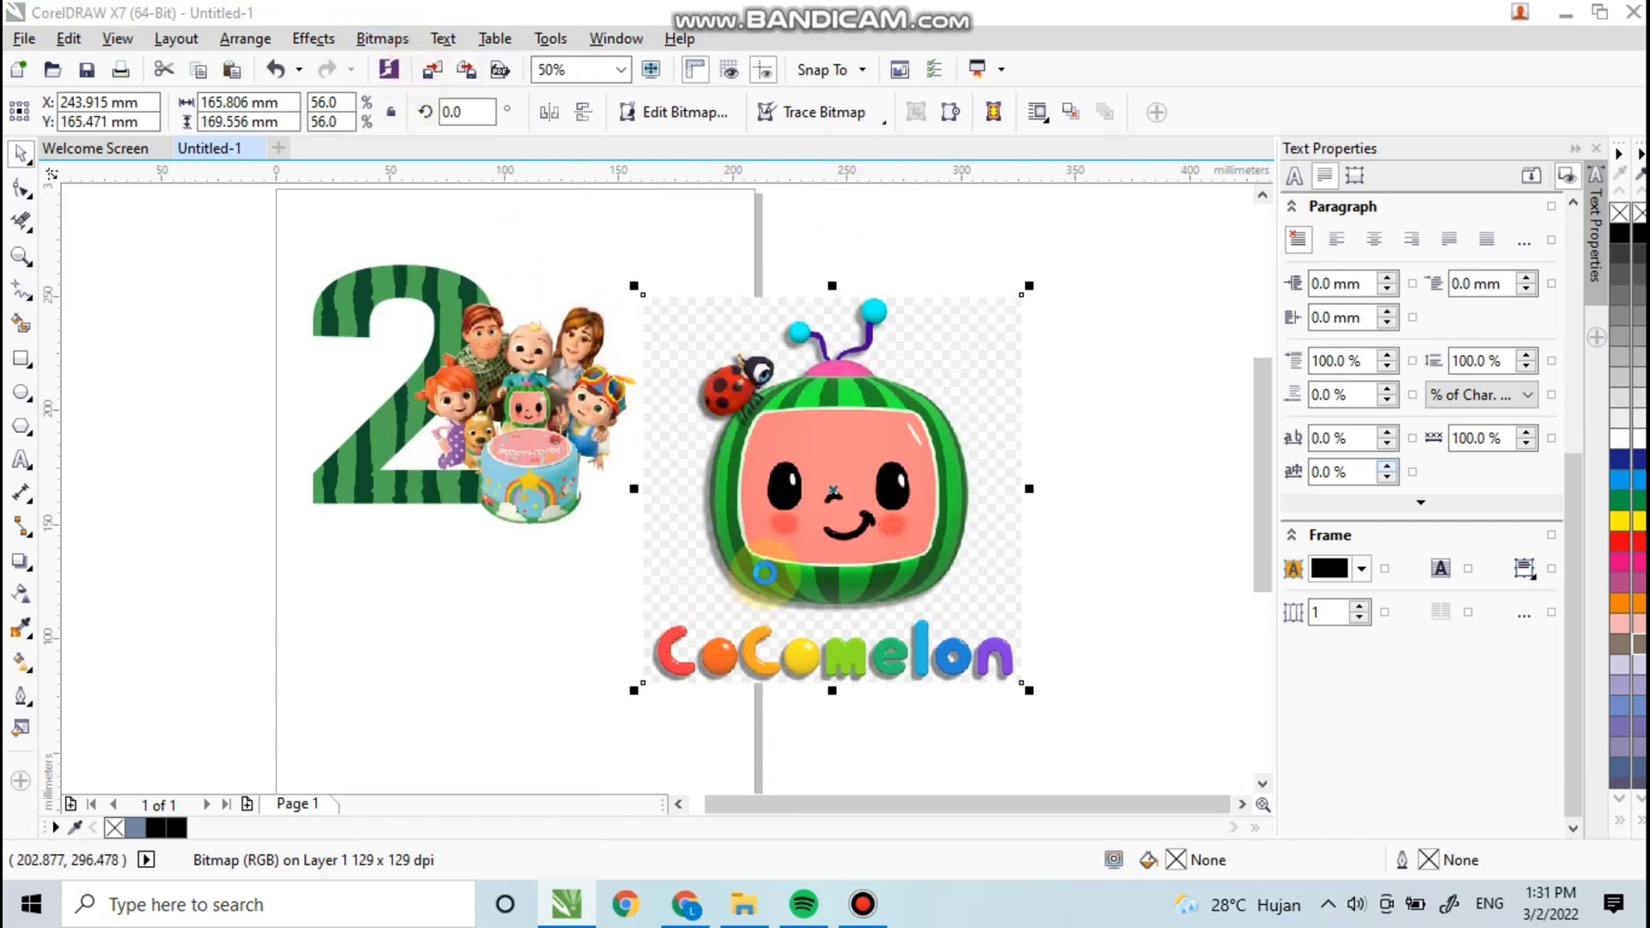
# Step: Duplicate the CoComelon logo and place the copy to the right of the original, about 424 mm across and 165 mm up
pyautogui.scroll(1, 813, 448)
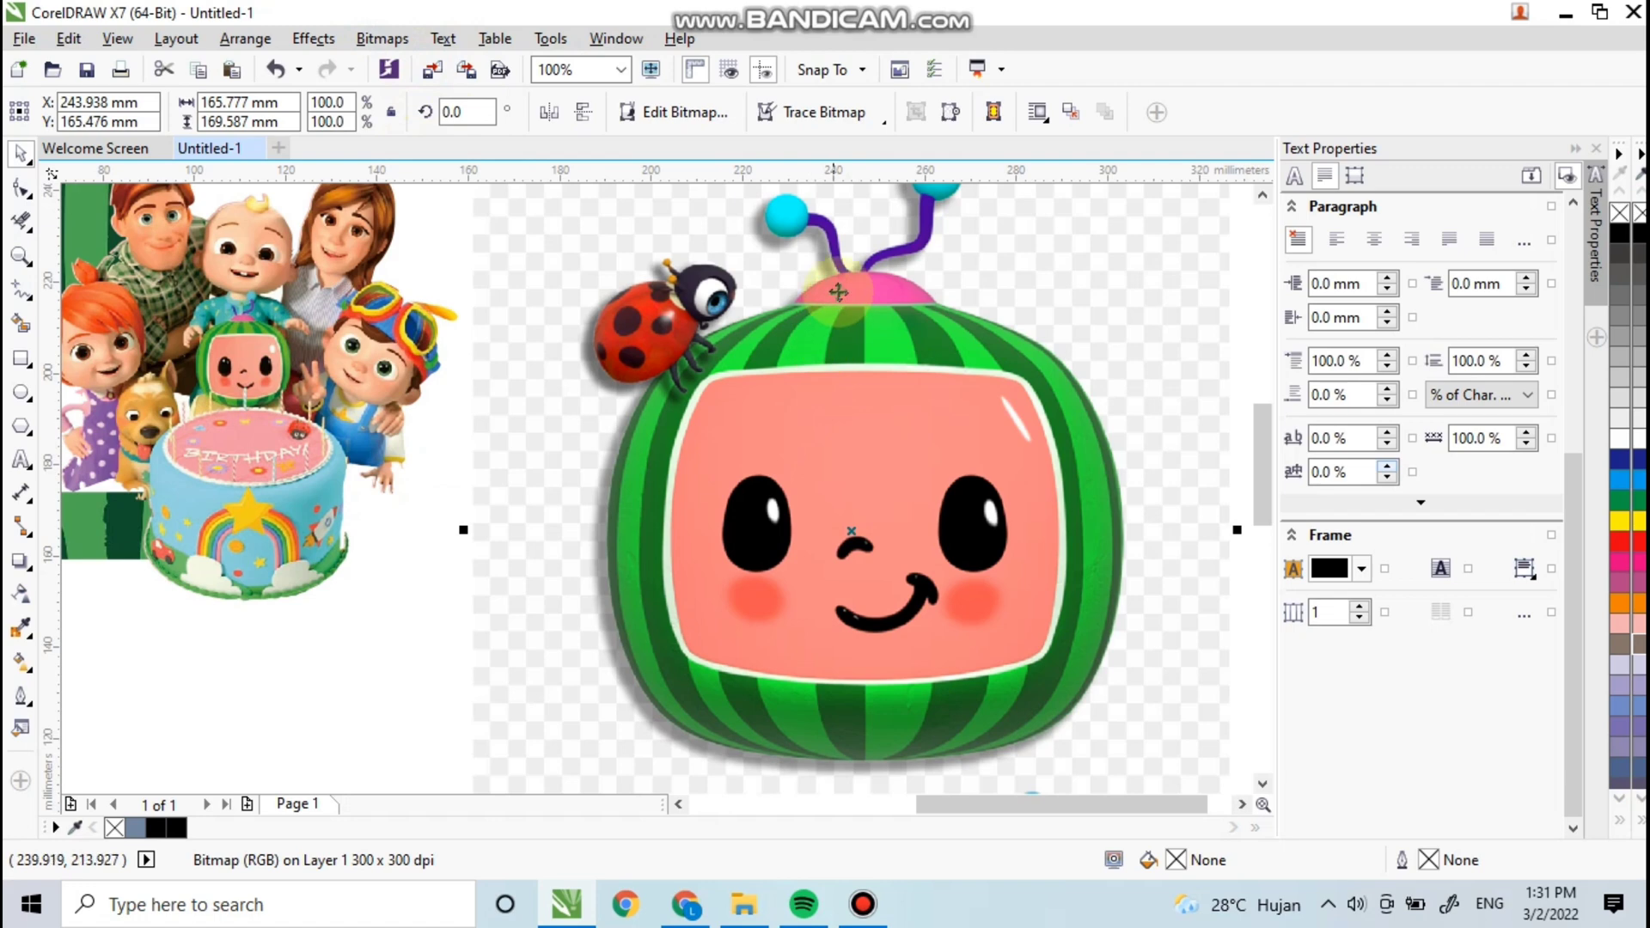
pyautogui.scroll(-1, 869, 400)
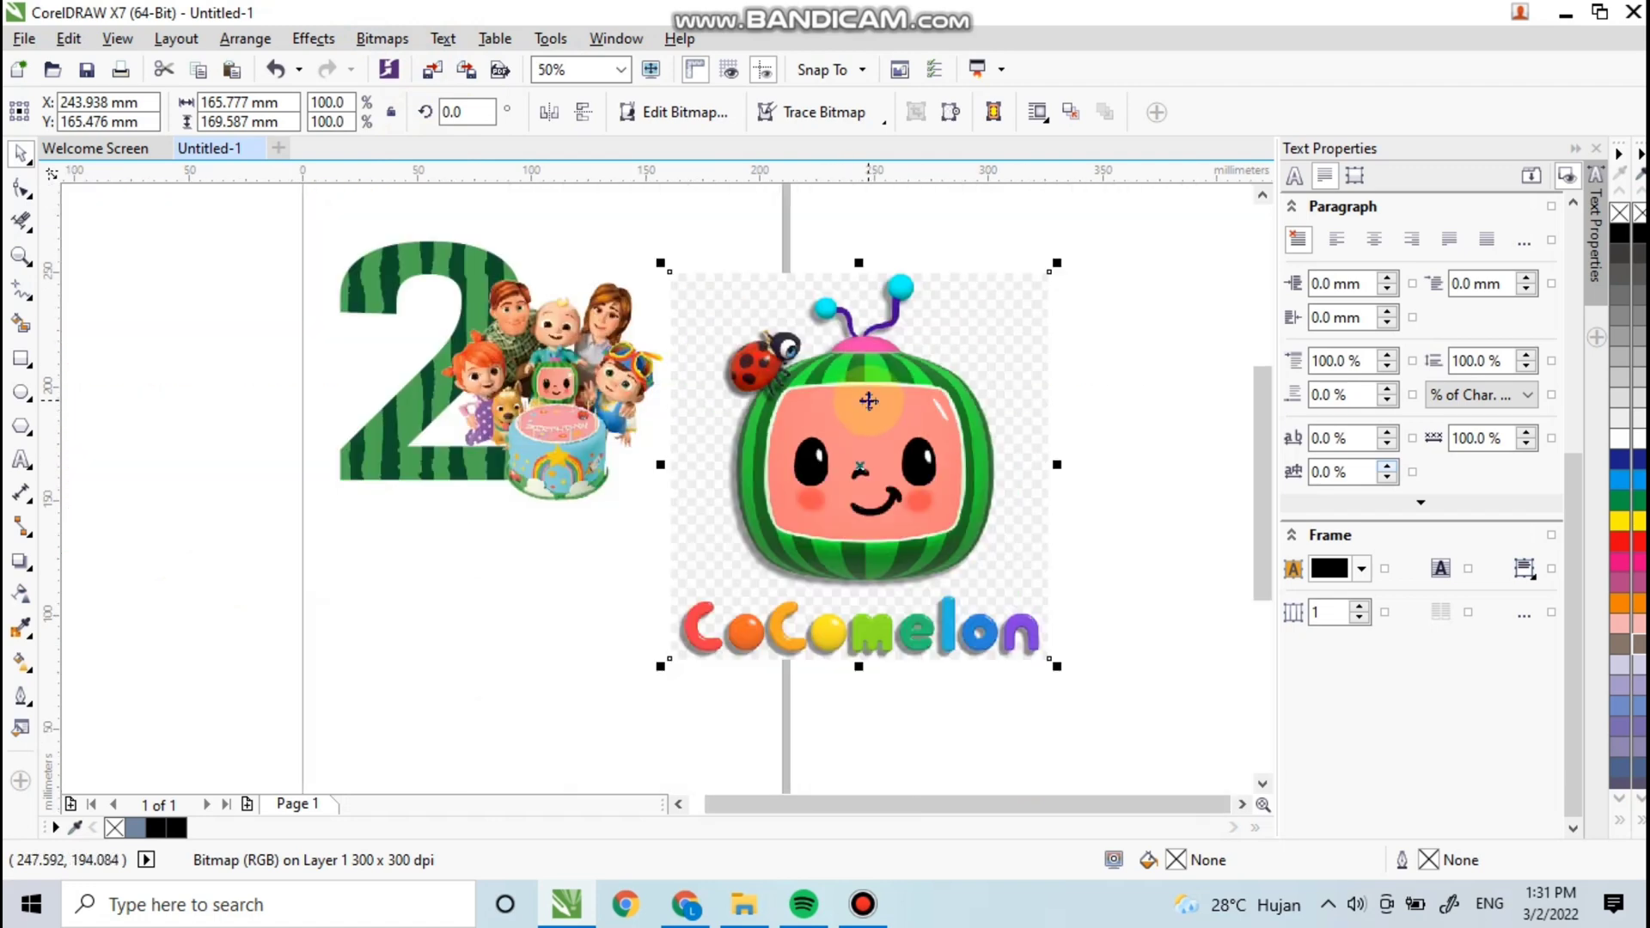
pyautogui.moveTo(1010, 440); pyautogui.dragTo(873, 470)
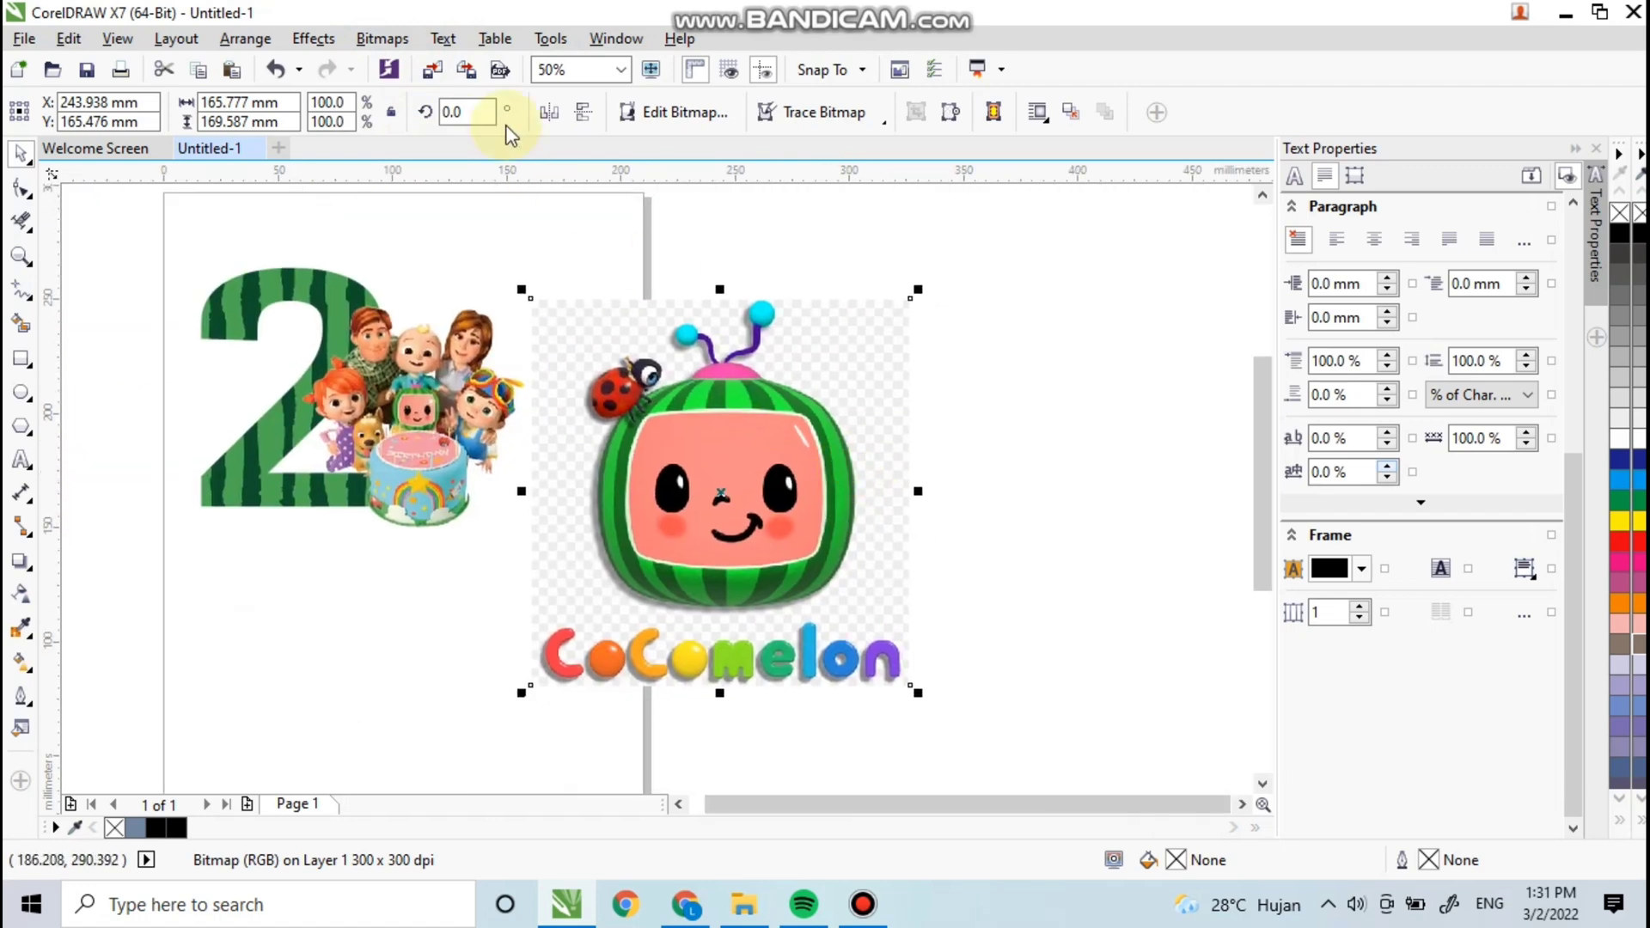
pyautogui.click(211, 69)
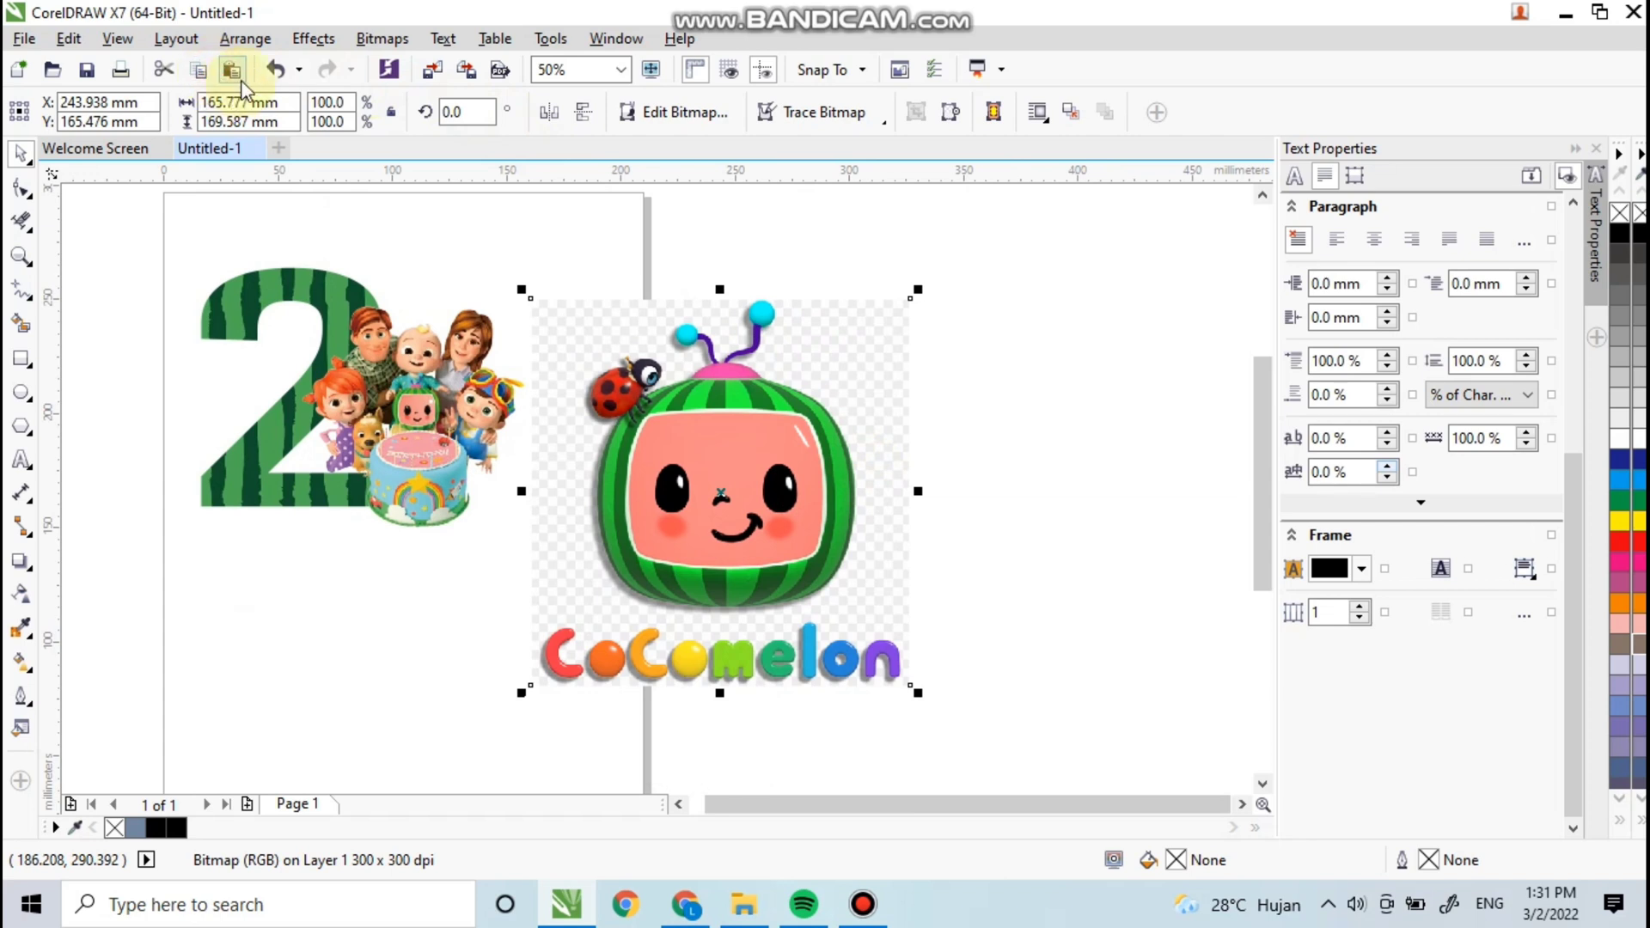
pyautogui.moveTo(677, 521); pyautogui.dragTo(1019, 526)
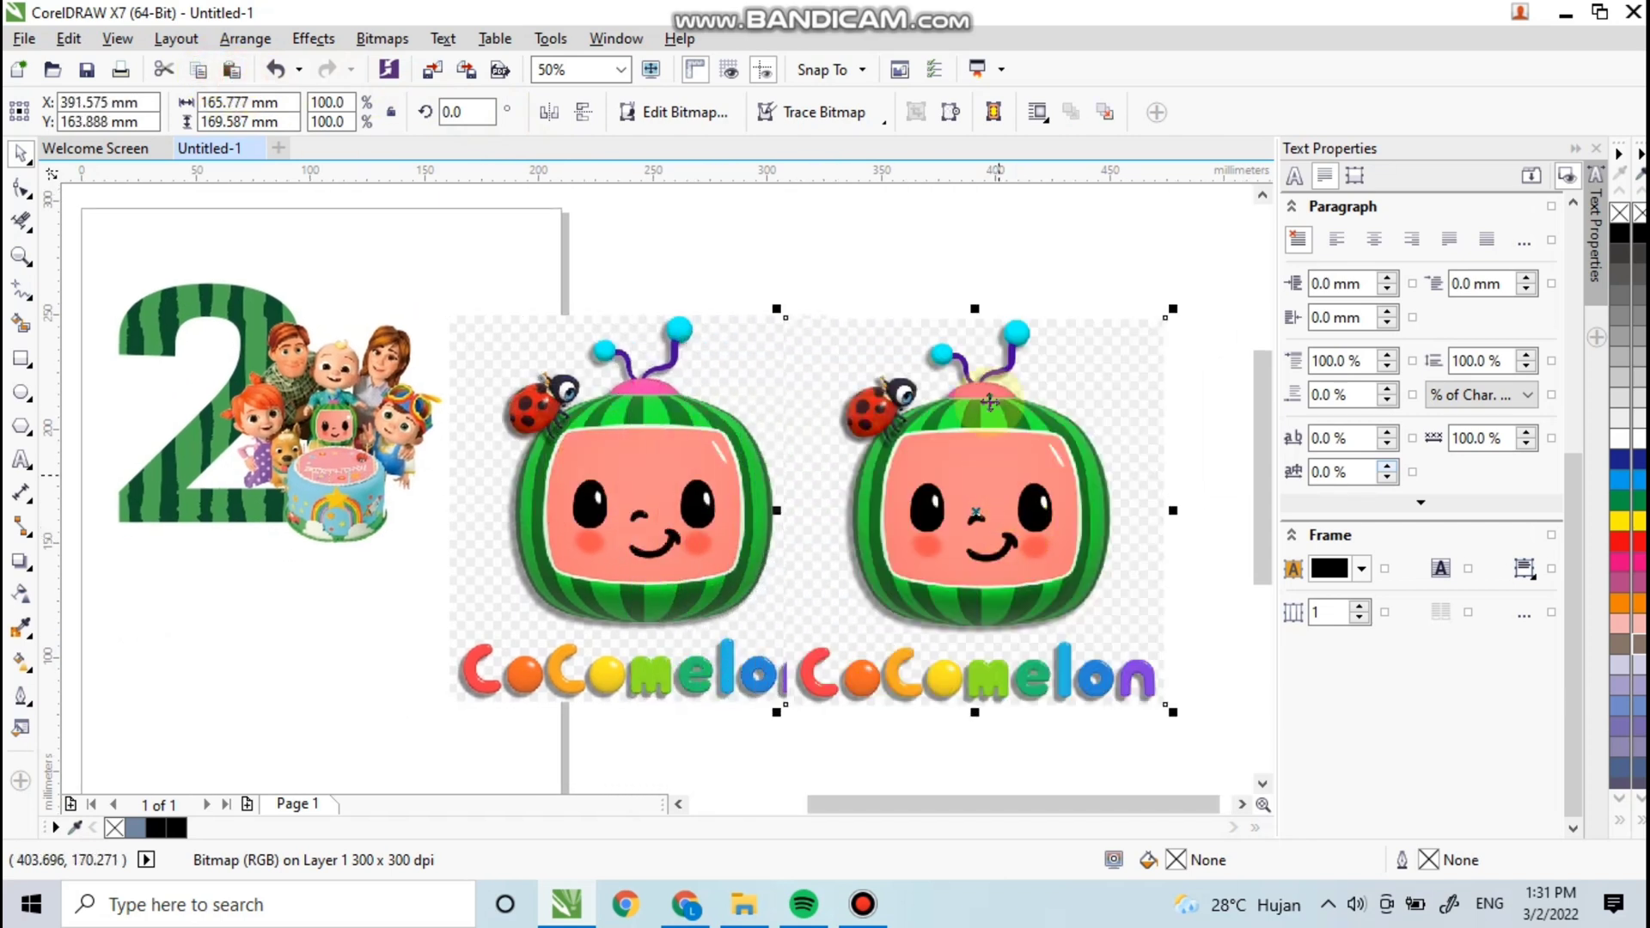
pyautogui.click(952, 228)
pyautogui.click(957, 364)
pyautogui.moveTo(955, 378); pyautogui.dragTo(1026, 378)
pyautogui.hscroll(4, 873, 387)
# Step: Quick Trace the copied logo and give the traced group a black hairline outline
pyautogui.click(817, 116)
pyautogui.click(821, 140)
pyautogui.click(787, 525)
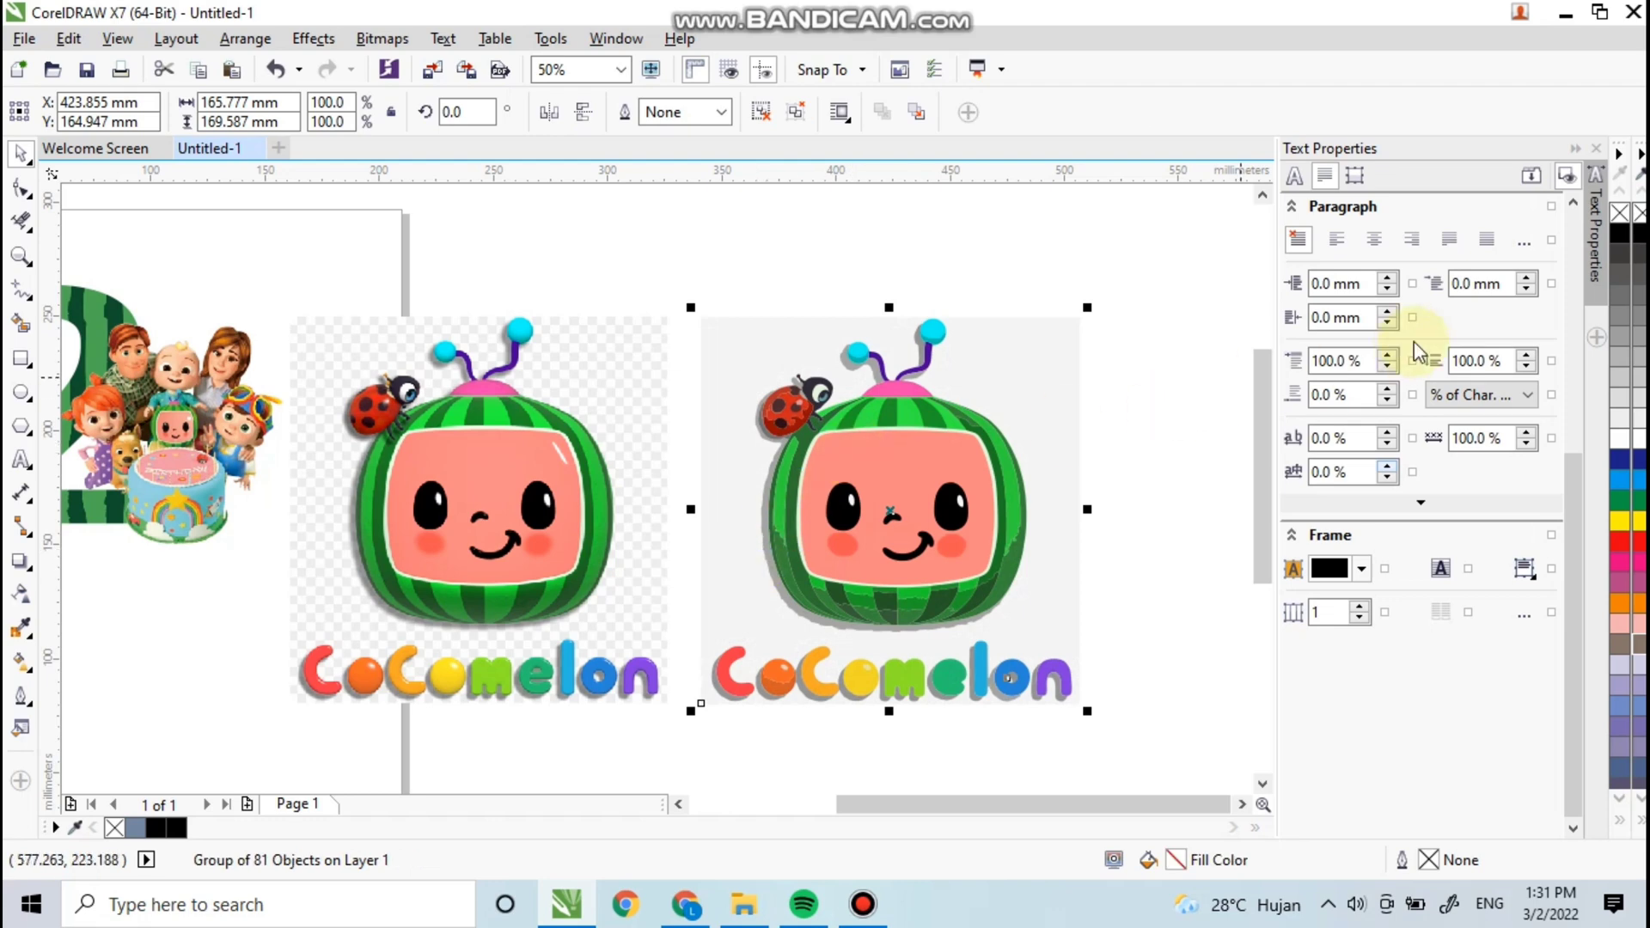
pyautogui.rightClick(1629, 230)
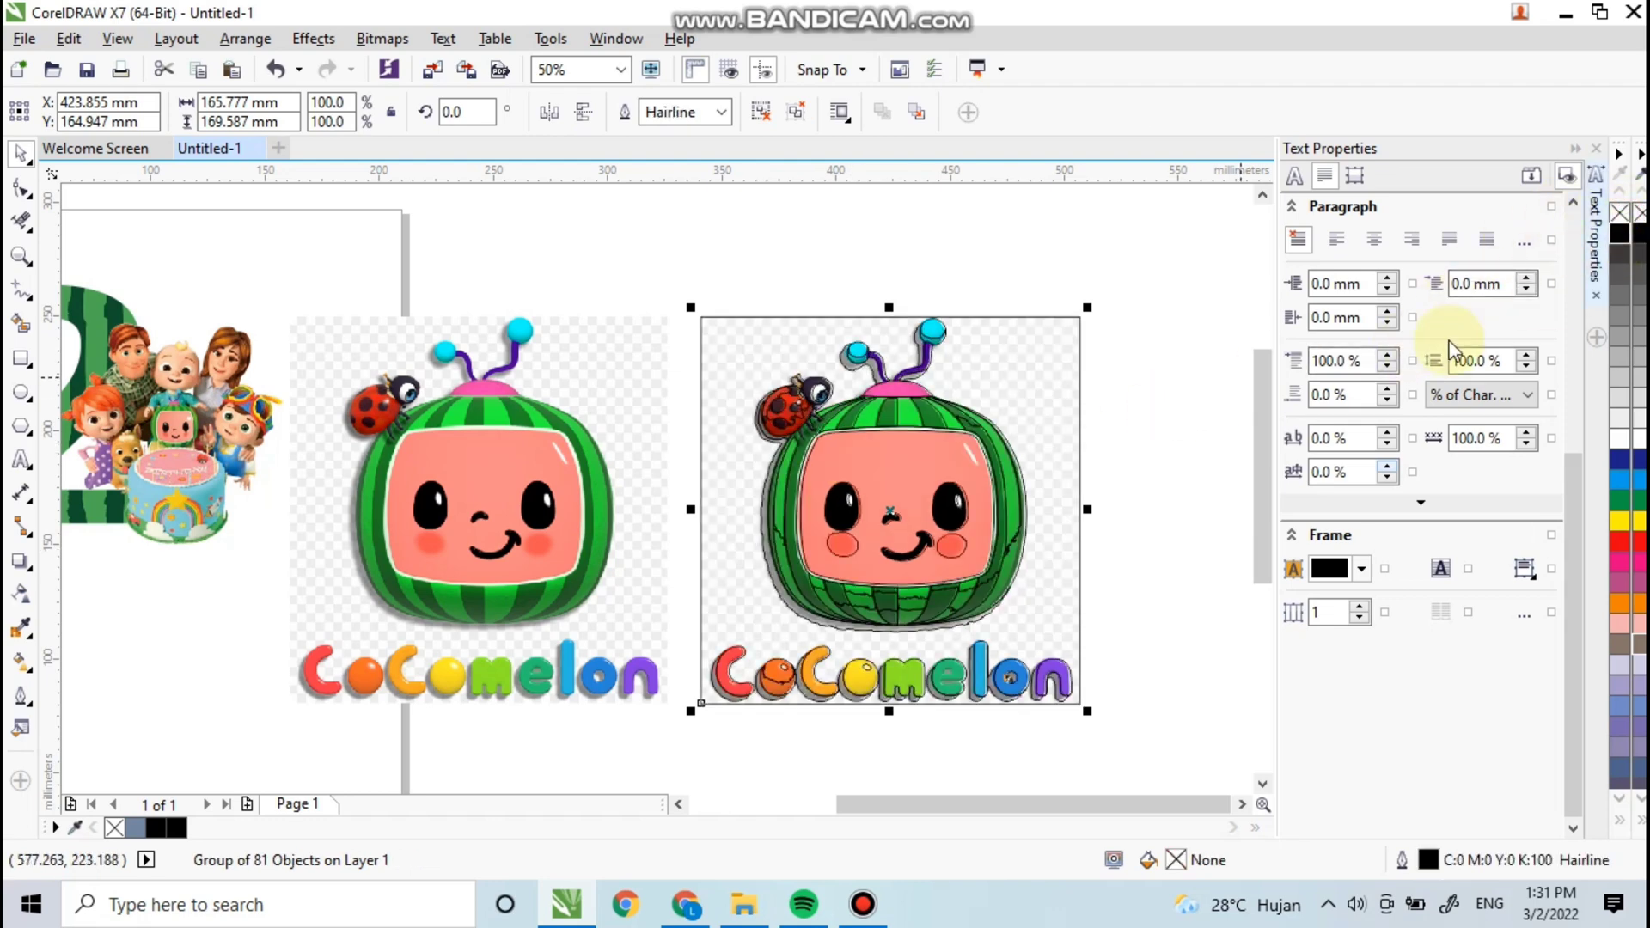
# Step: Delete the rectangular border around the traced logo with the Virtual Segment Delete tool
pyautogui.scroll(1, 1083, 344)
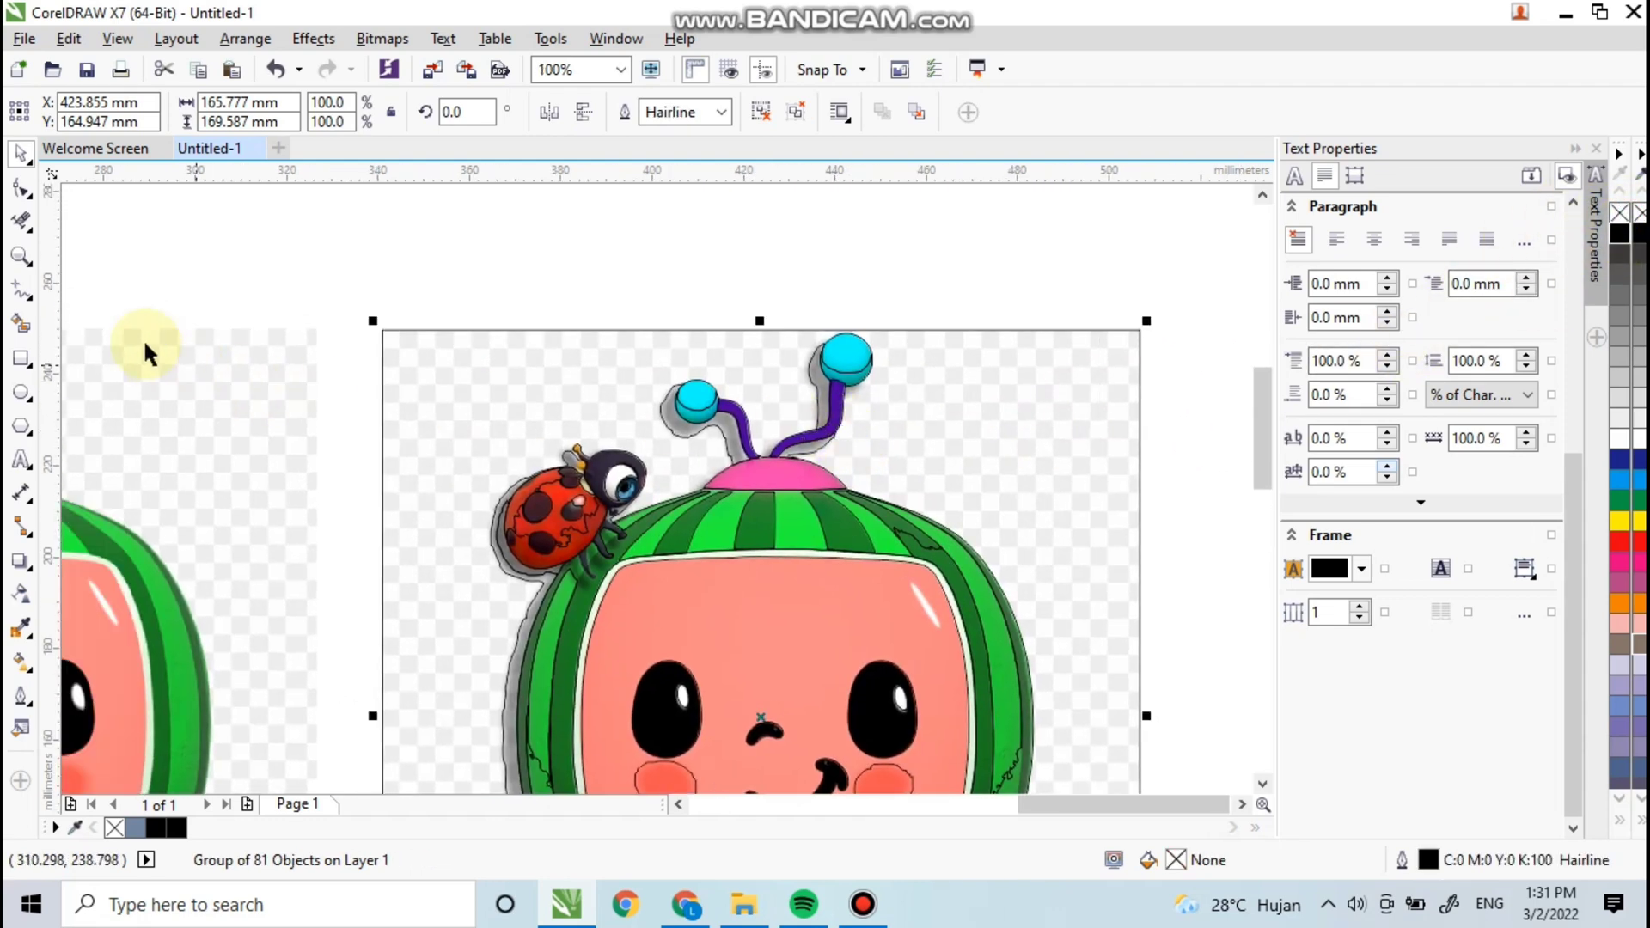
pyautogui.click(21, 221)
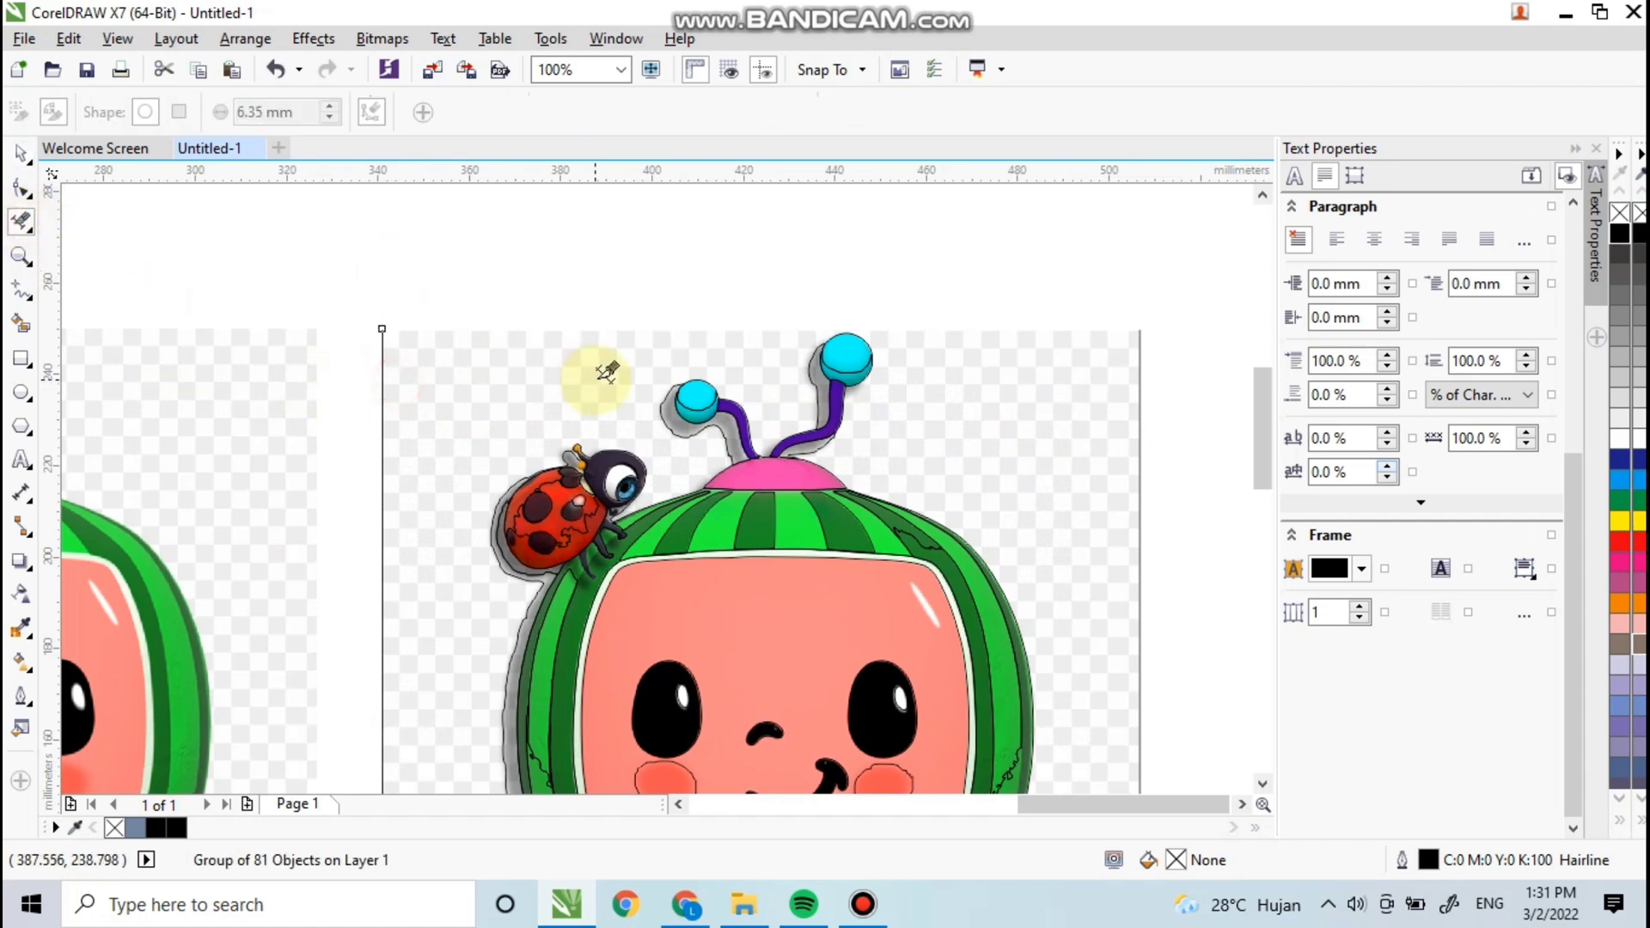
pyautogui.scroll(-1, 567, 376)
pyautogui.click(493, 363)
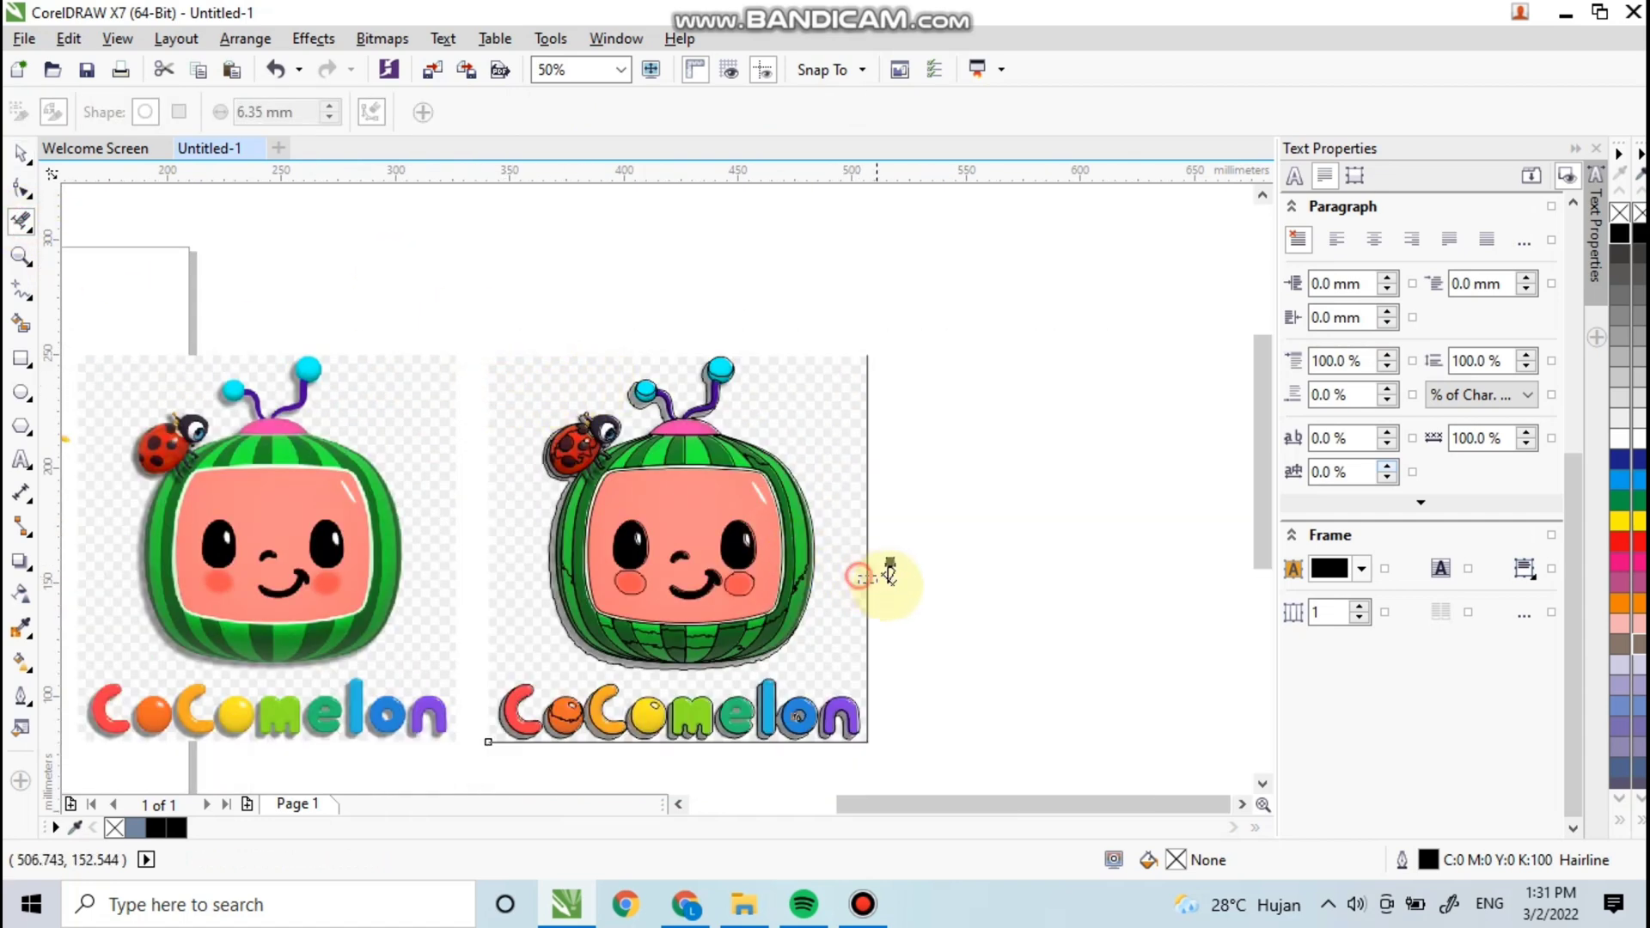
pyautogui.scroll(1, 826, 744)
pyautogui.moveTo(817, 722); pyautogui.dragTo(736, 729)
pyautogui.scroll(-1, 653, 654)
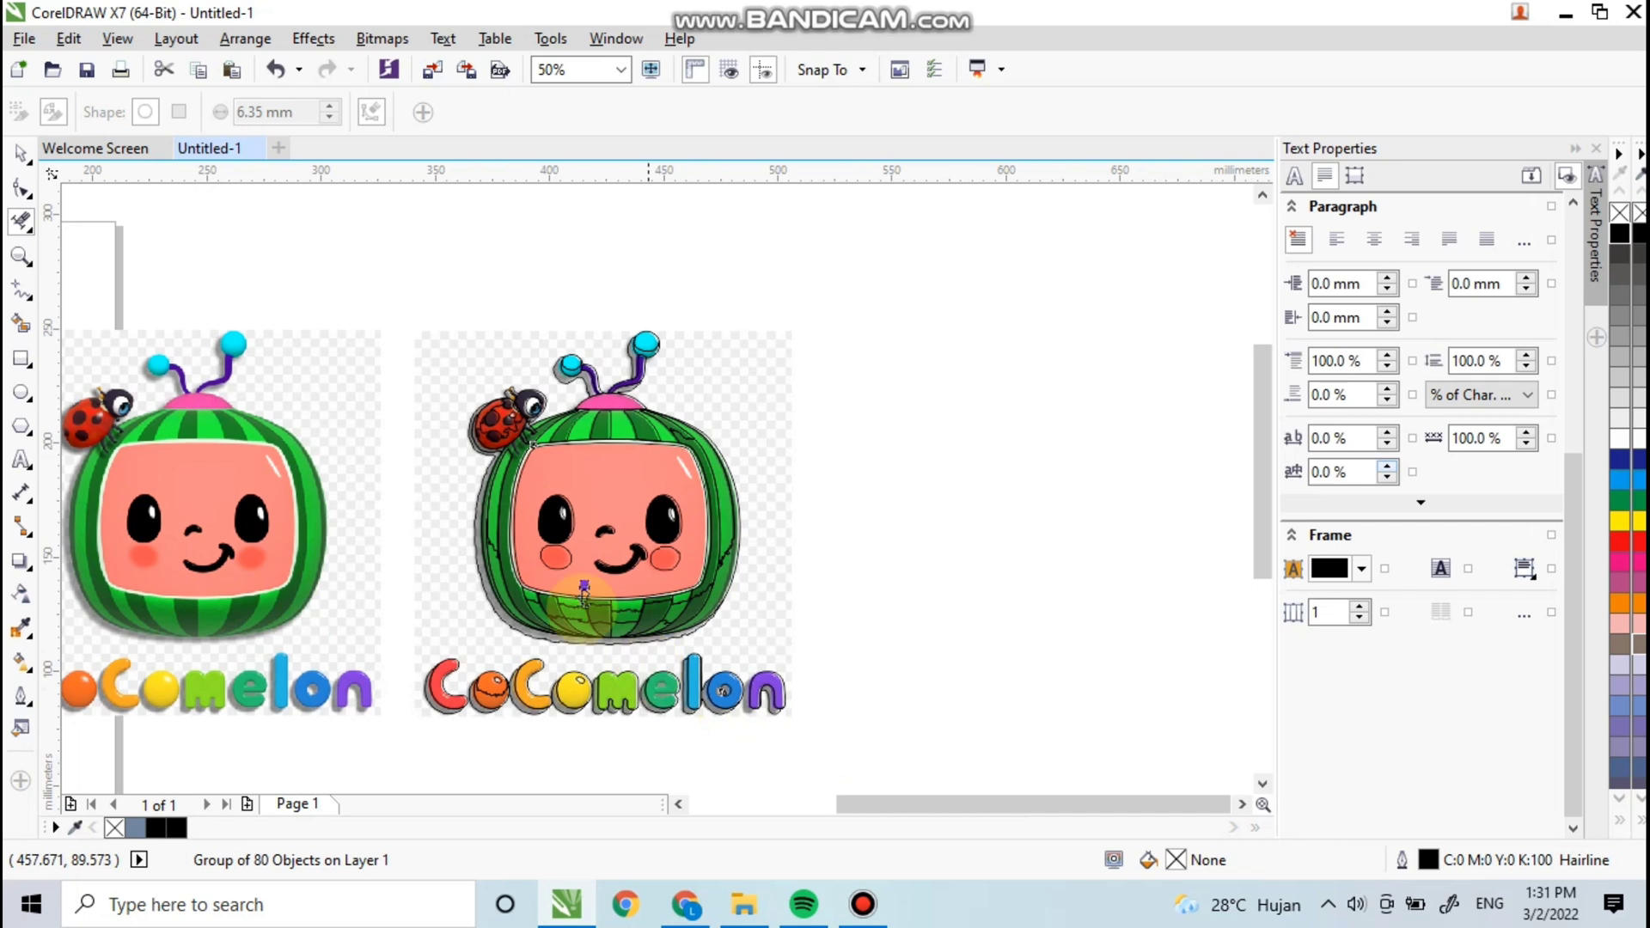
# Step: Fill the traced logo group with black and convert it to a 300 dpi RGB bitmap with a transparent background
pyautogui.click(21, 153)
pyautogui.click(1117, 498)
pyautogui.click(739, 499)
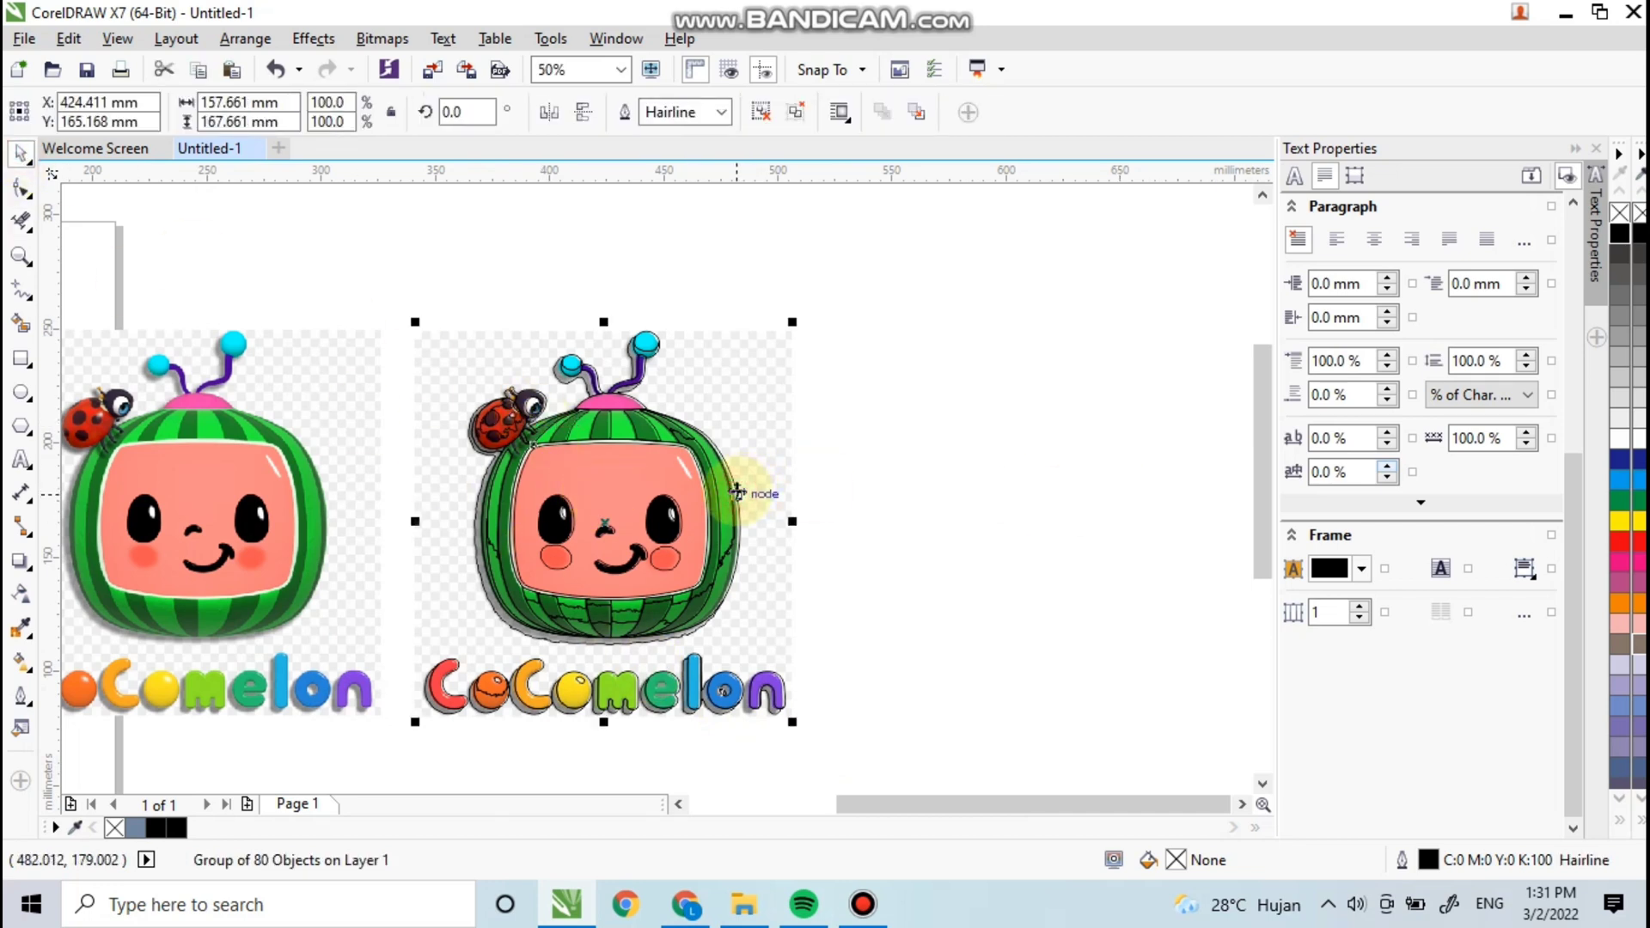
pyautogui.click(1625, 232)
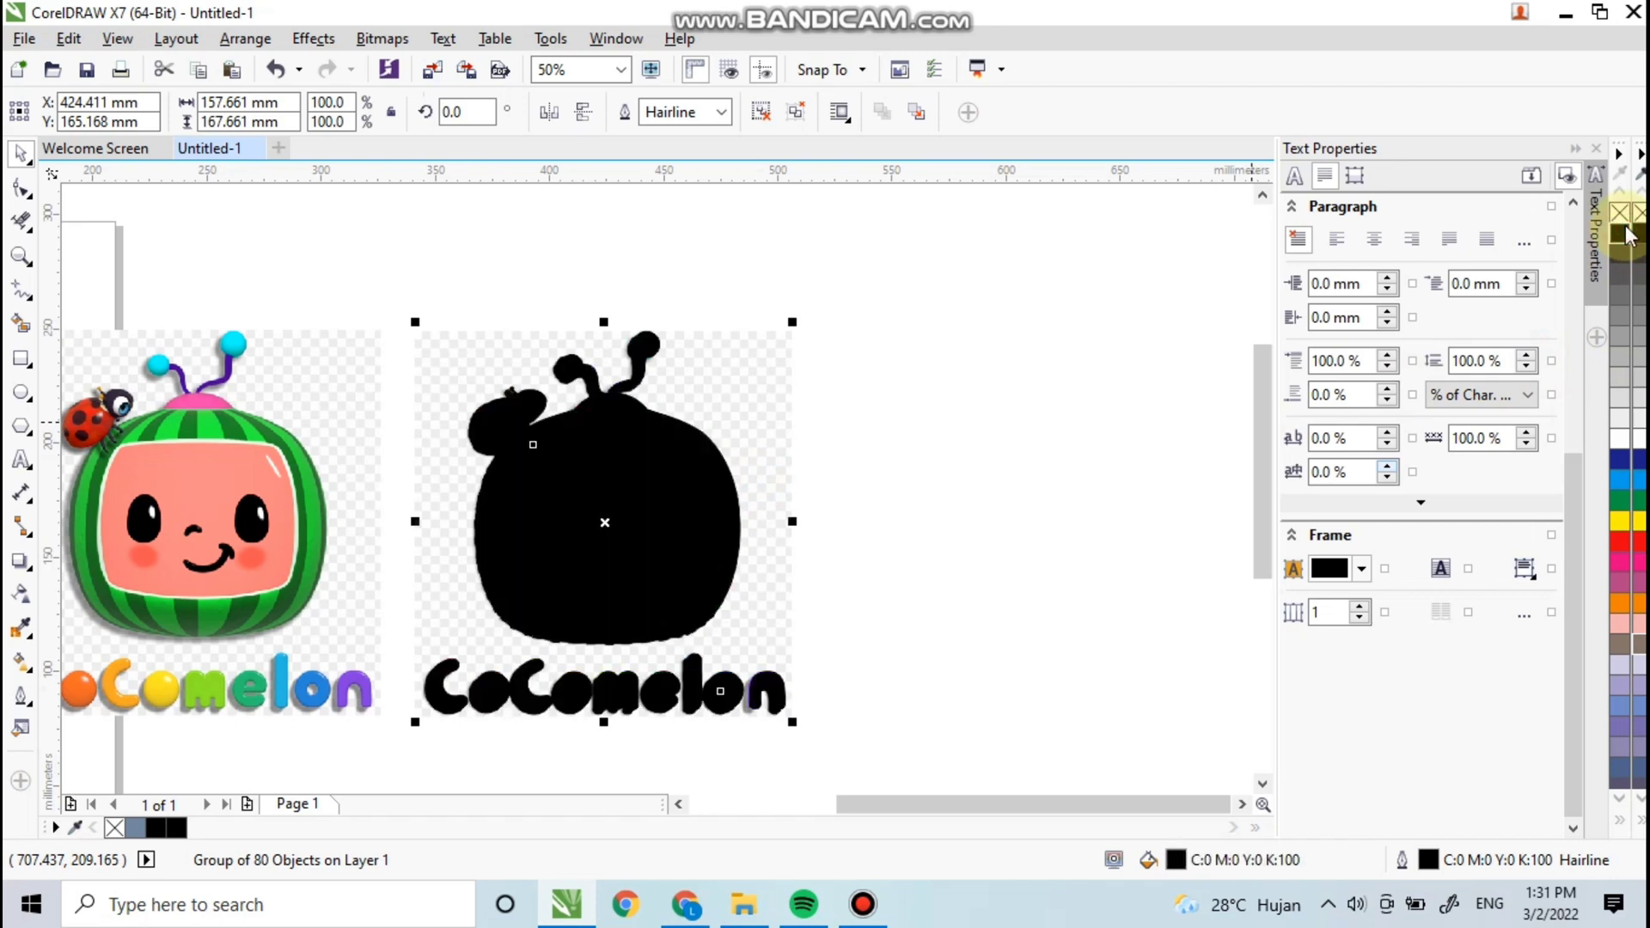
pyautogui.click(382, 38)
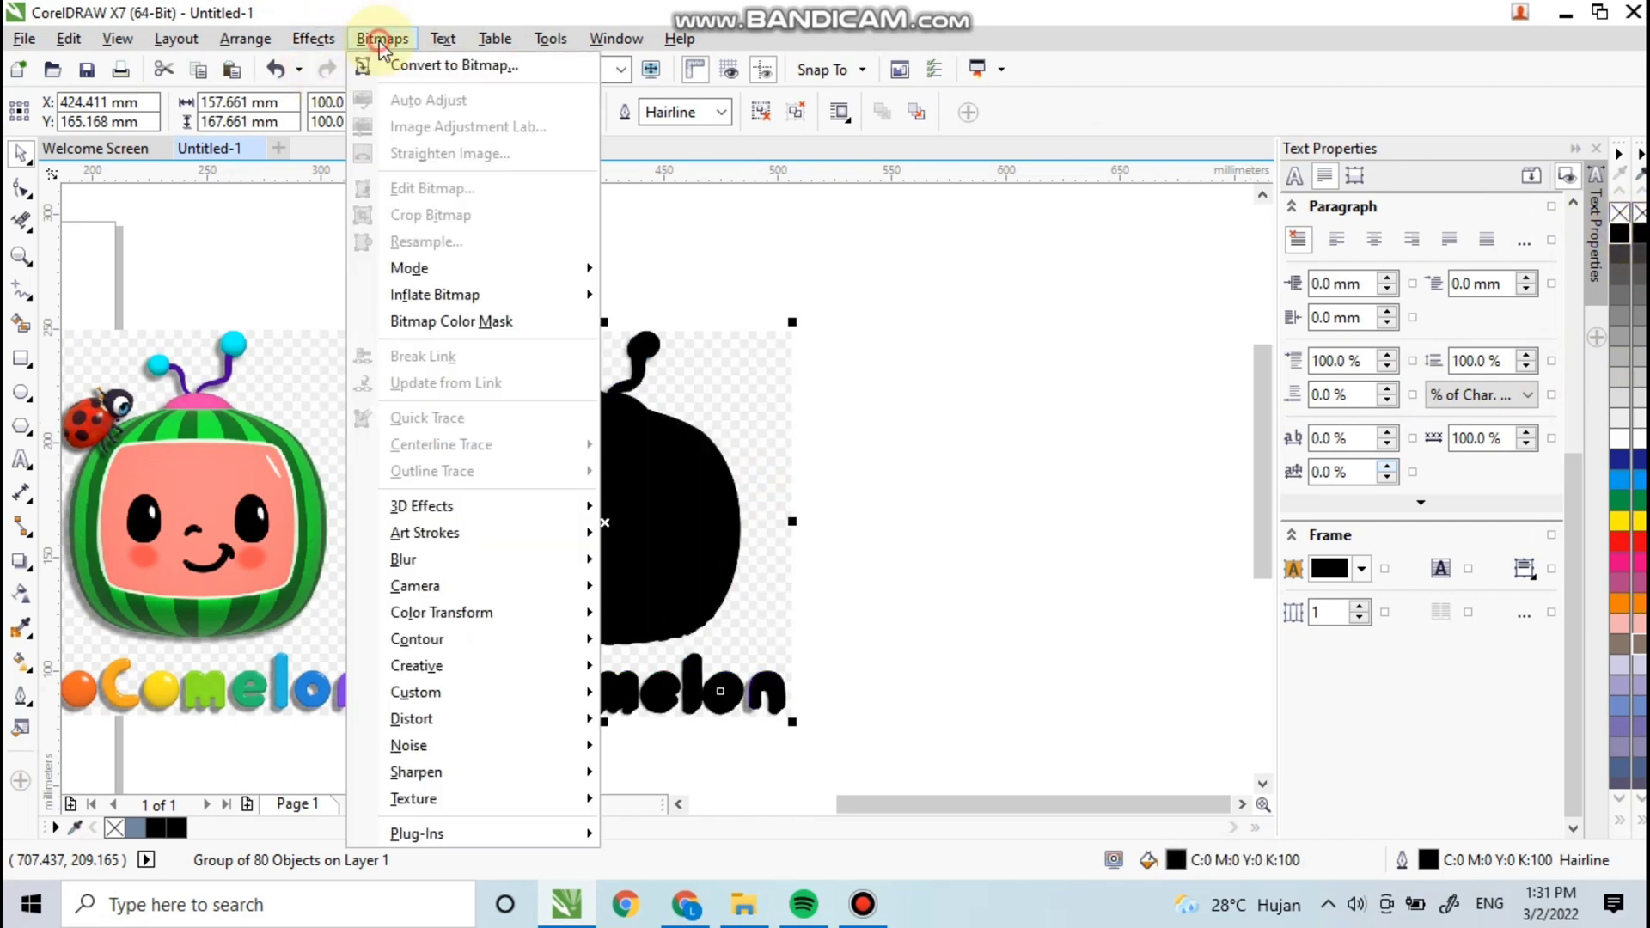
pyautogui.click(461, 63)
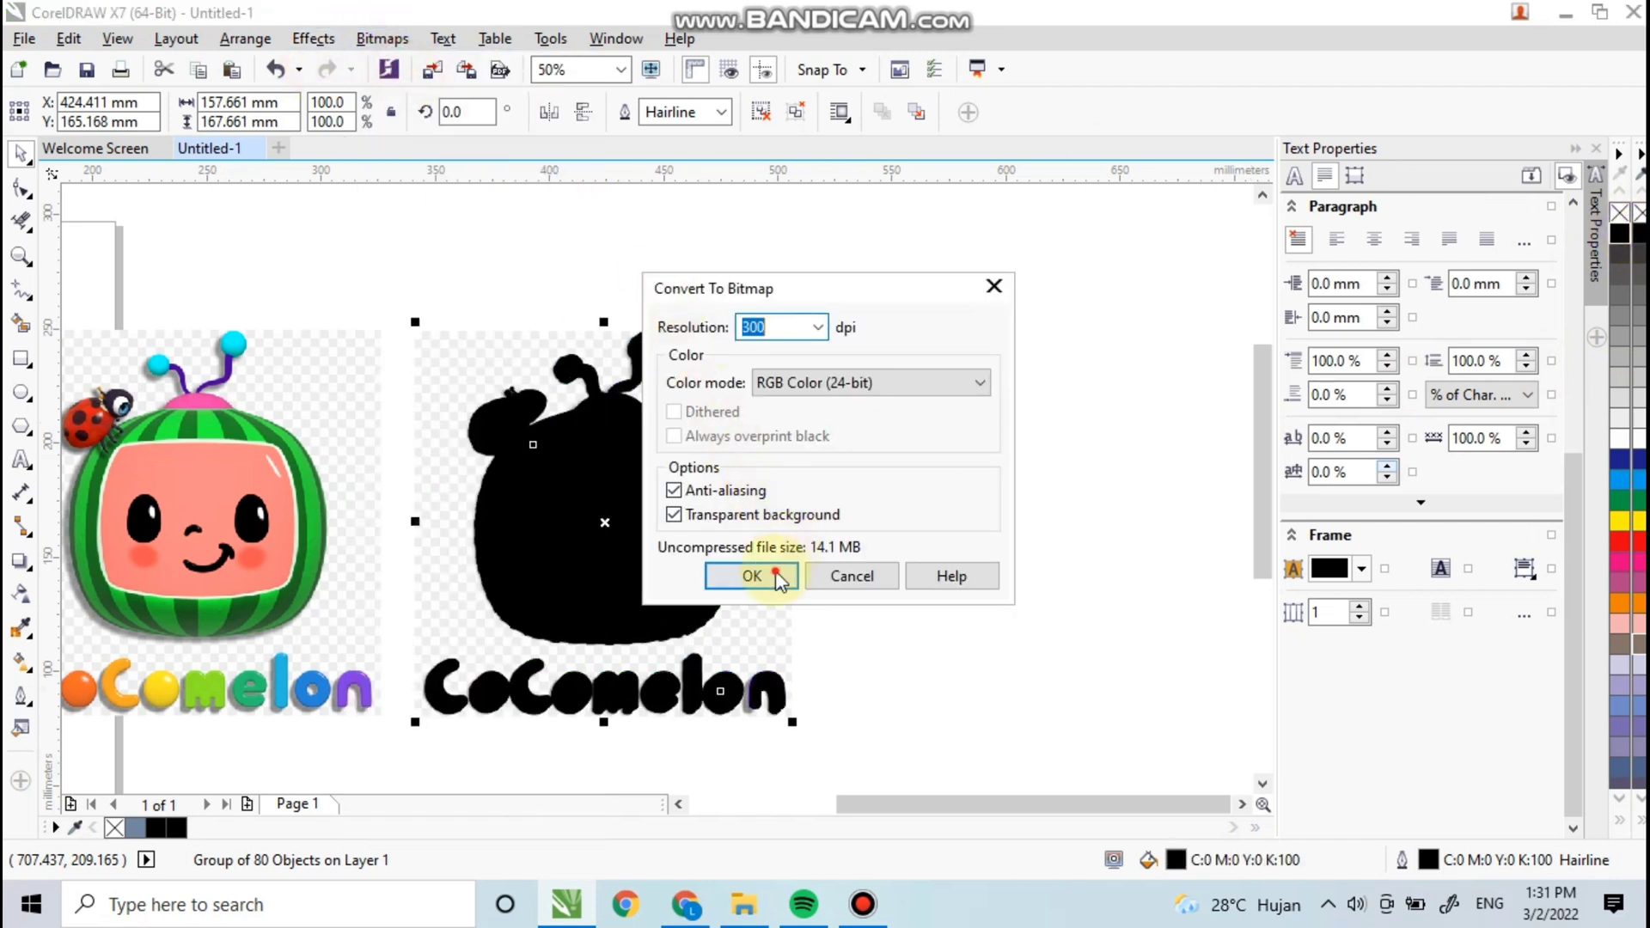
pyautogui.click(751, 576)
# Step: Outline-trace the black silhouette as line art, deleting the original image and removing the background
pyautogui.click(838, 113)
pyautogui.moveTo(842, 196)
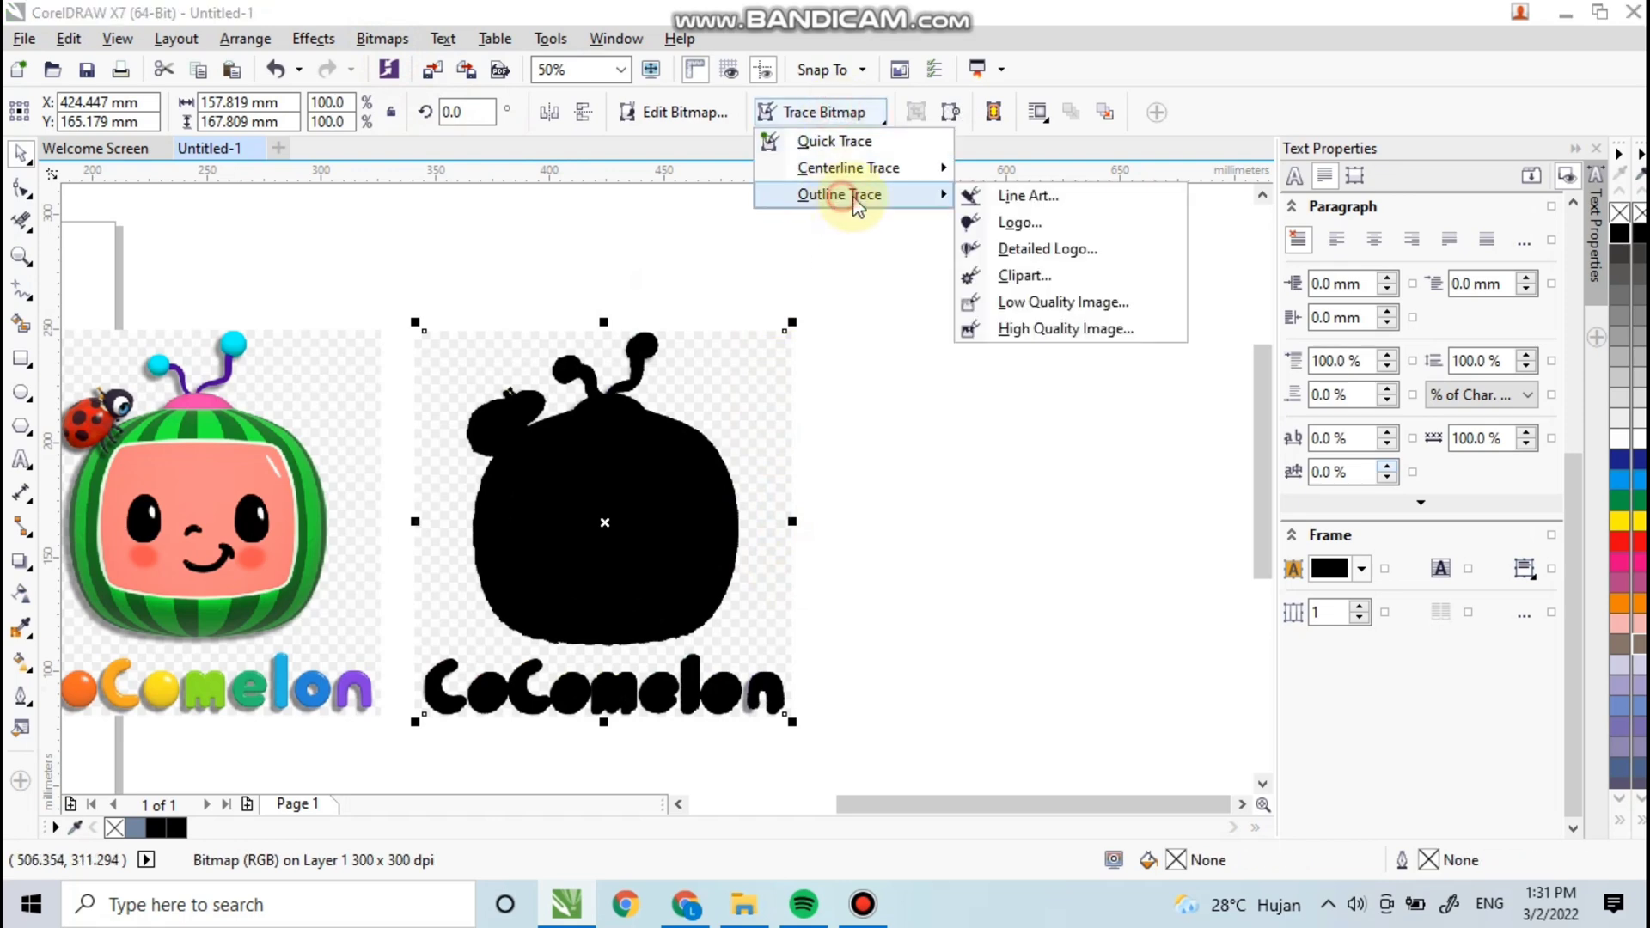
pyautogui.click(971, 196)
pyautogui.click(526, 497)
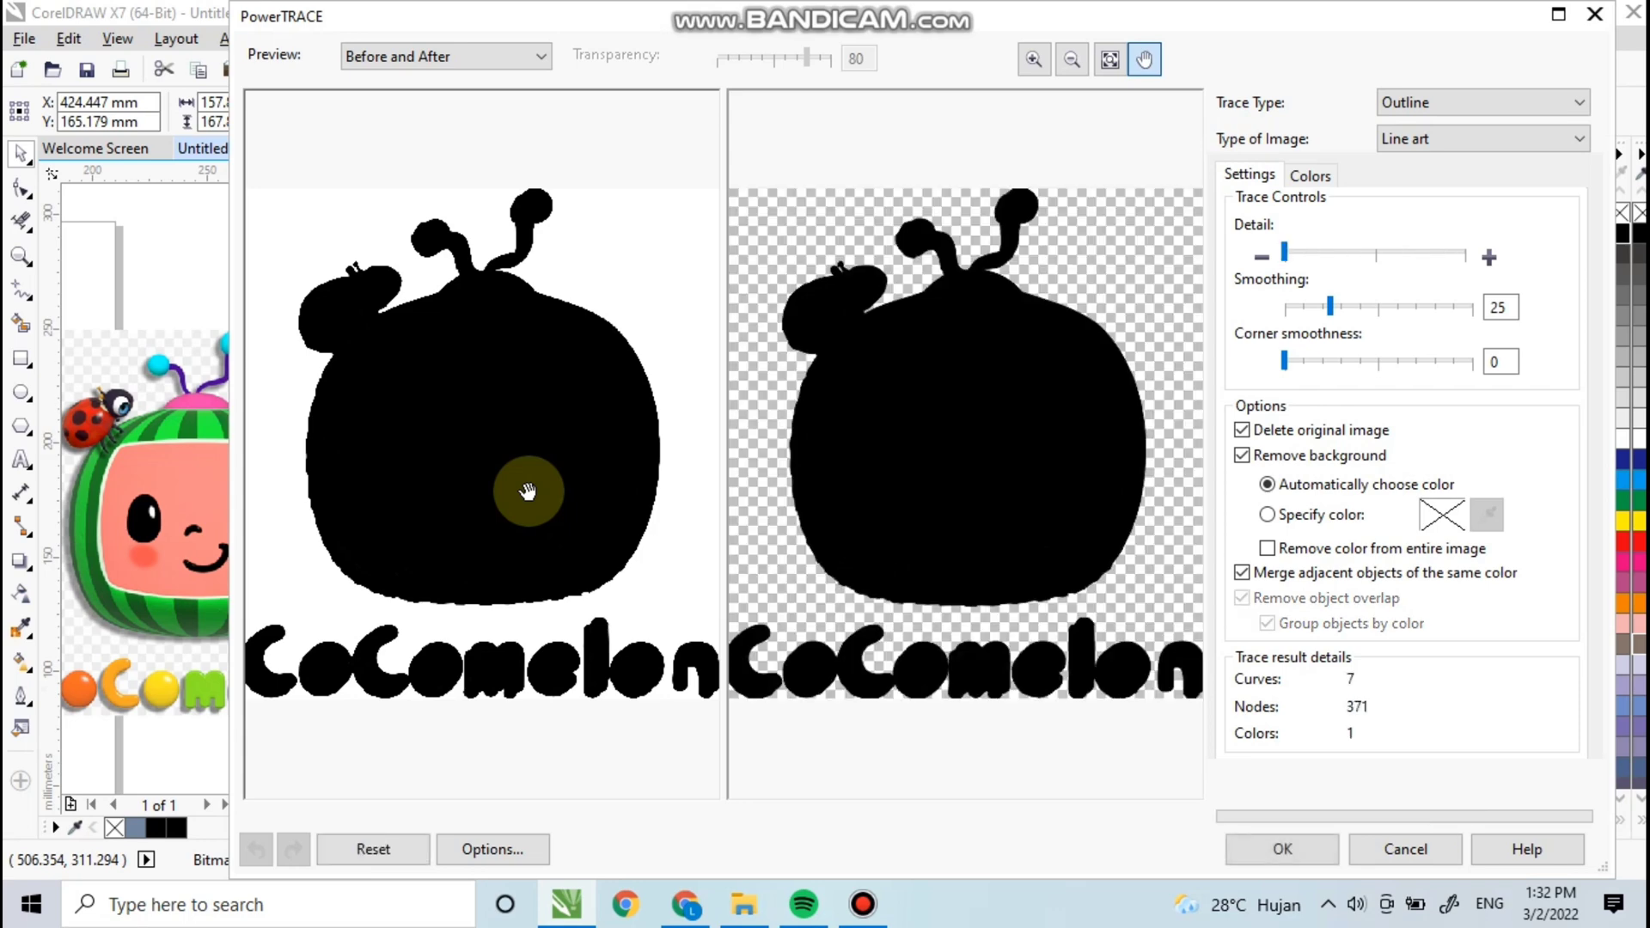
pyautogui.click(1260, 860)
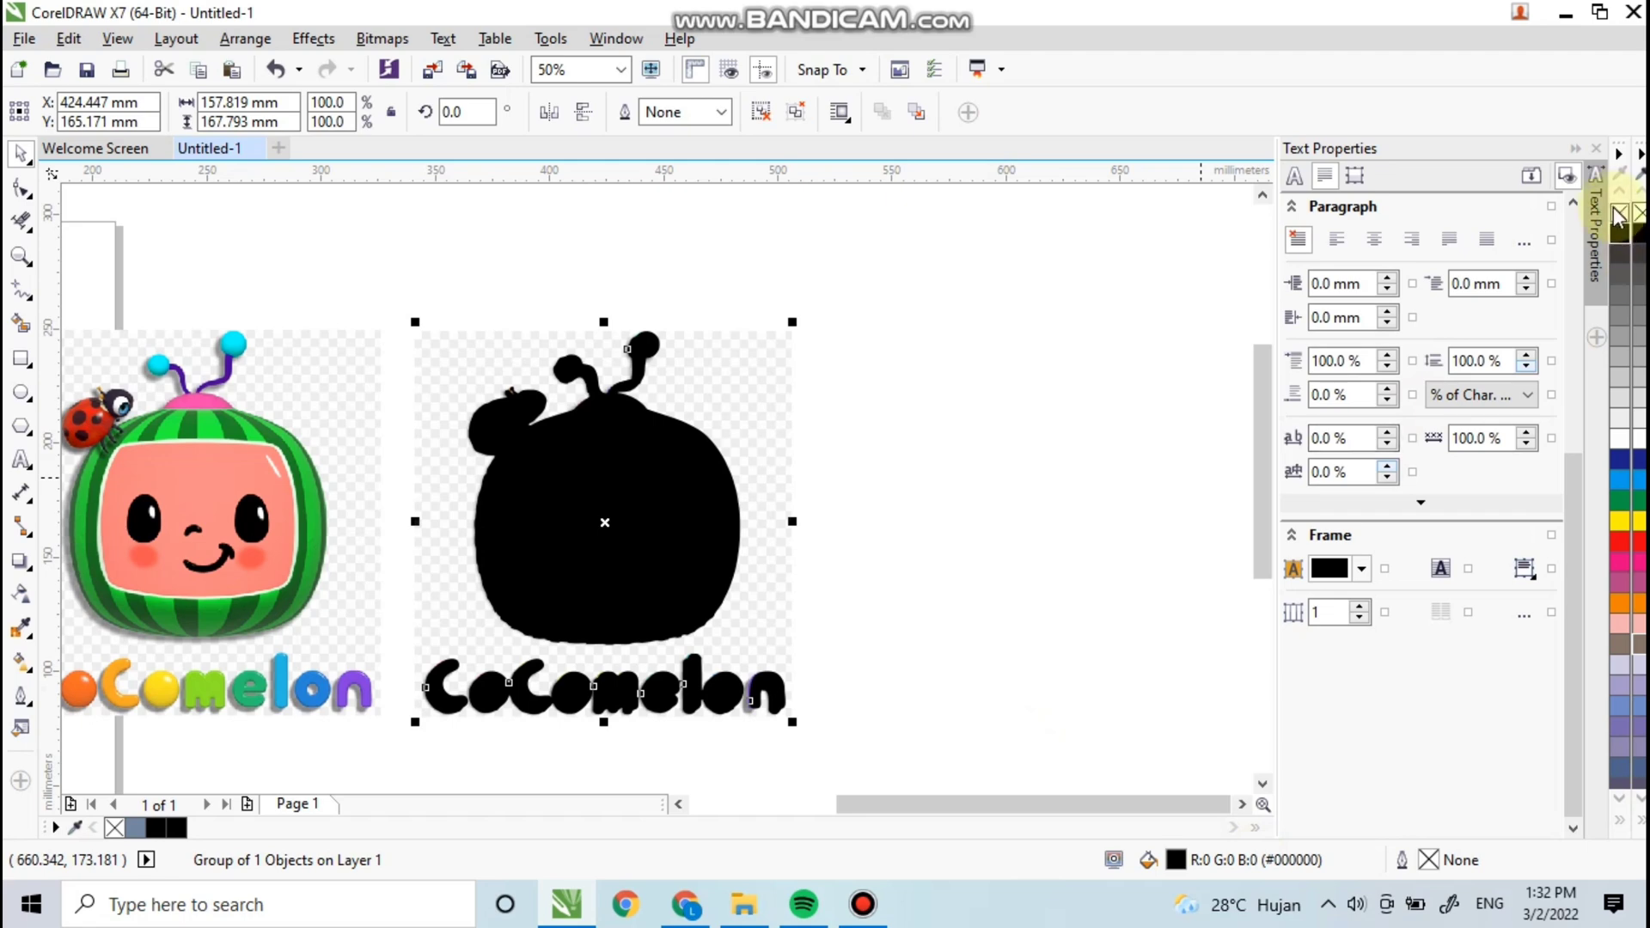
# Step: Remove the traced silhouette's fill and give it a black hairline outline
pyautogui.click(1619, 215)
pyautogui.rightClick(1619, 232)
pyautogui.scroll(1, 789, 509)
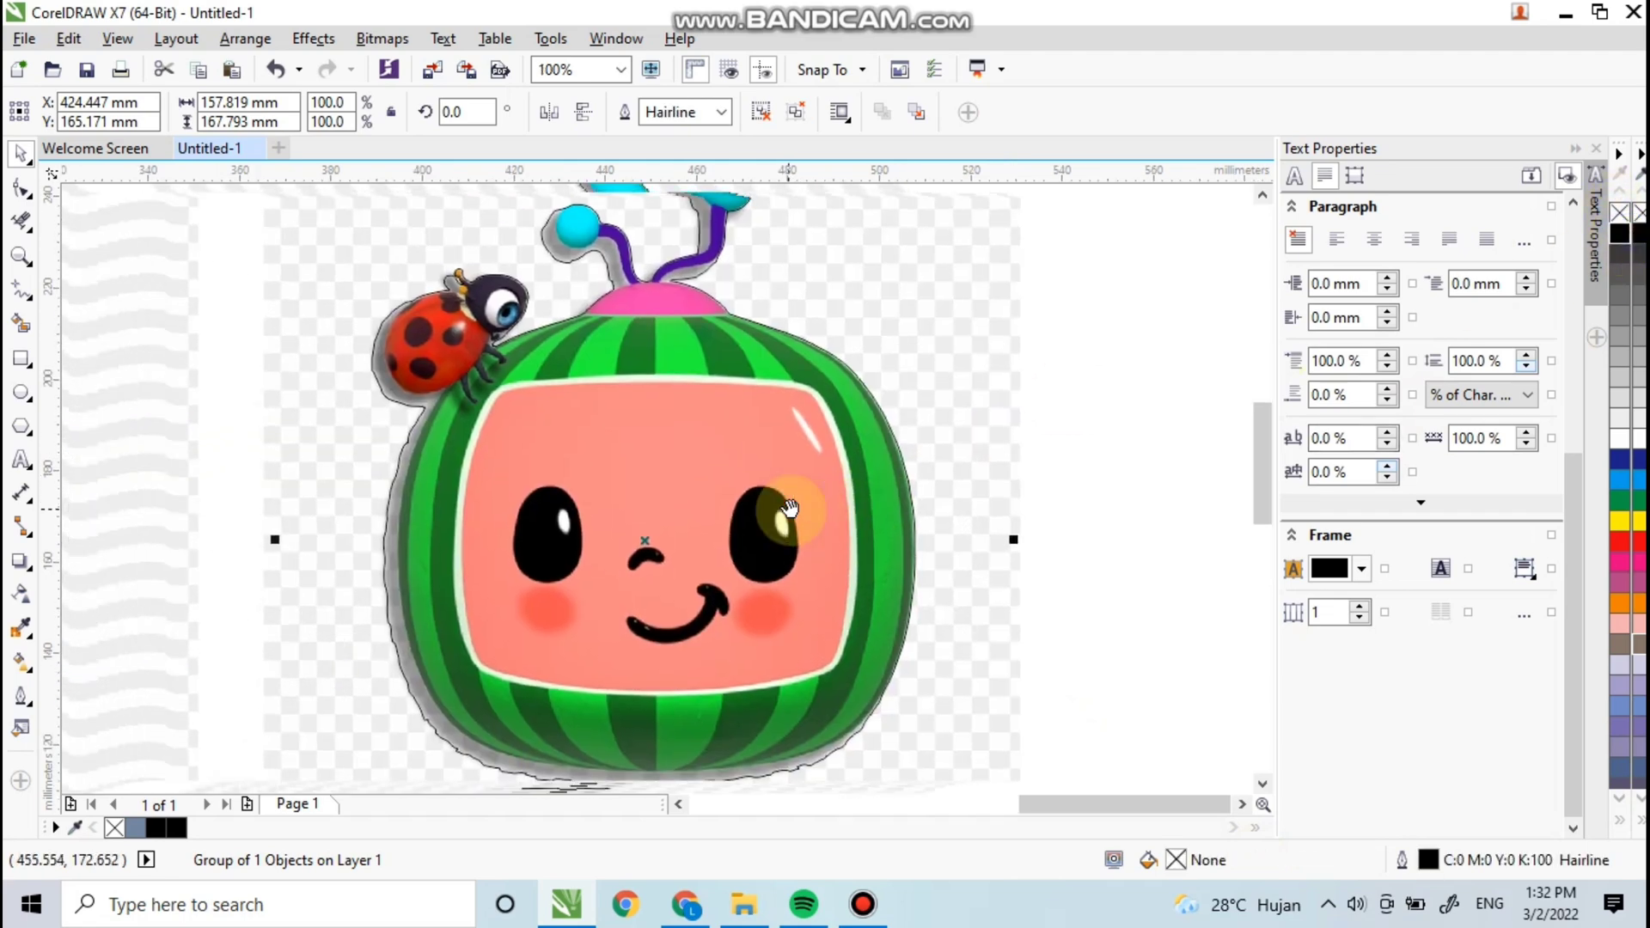
pyautogui.scroll(-1, 601, 370)
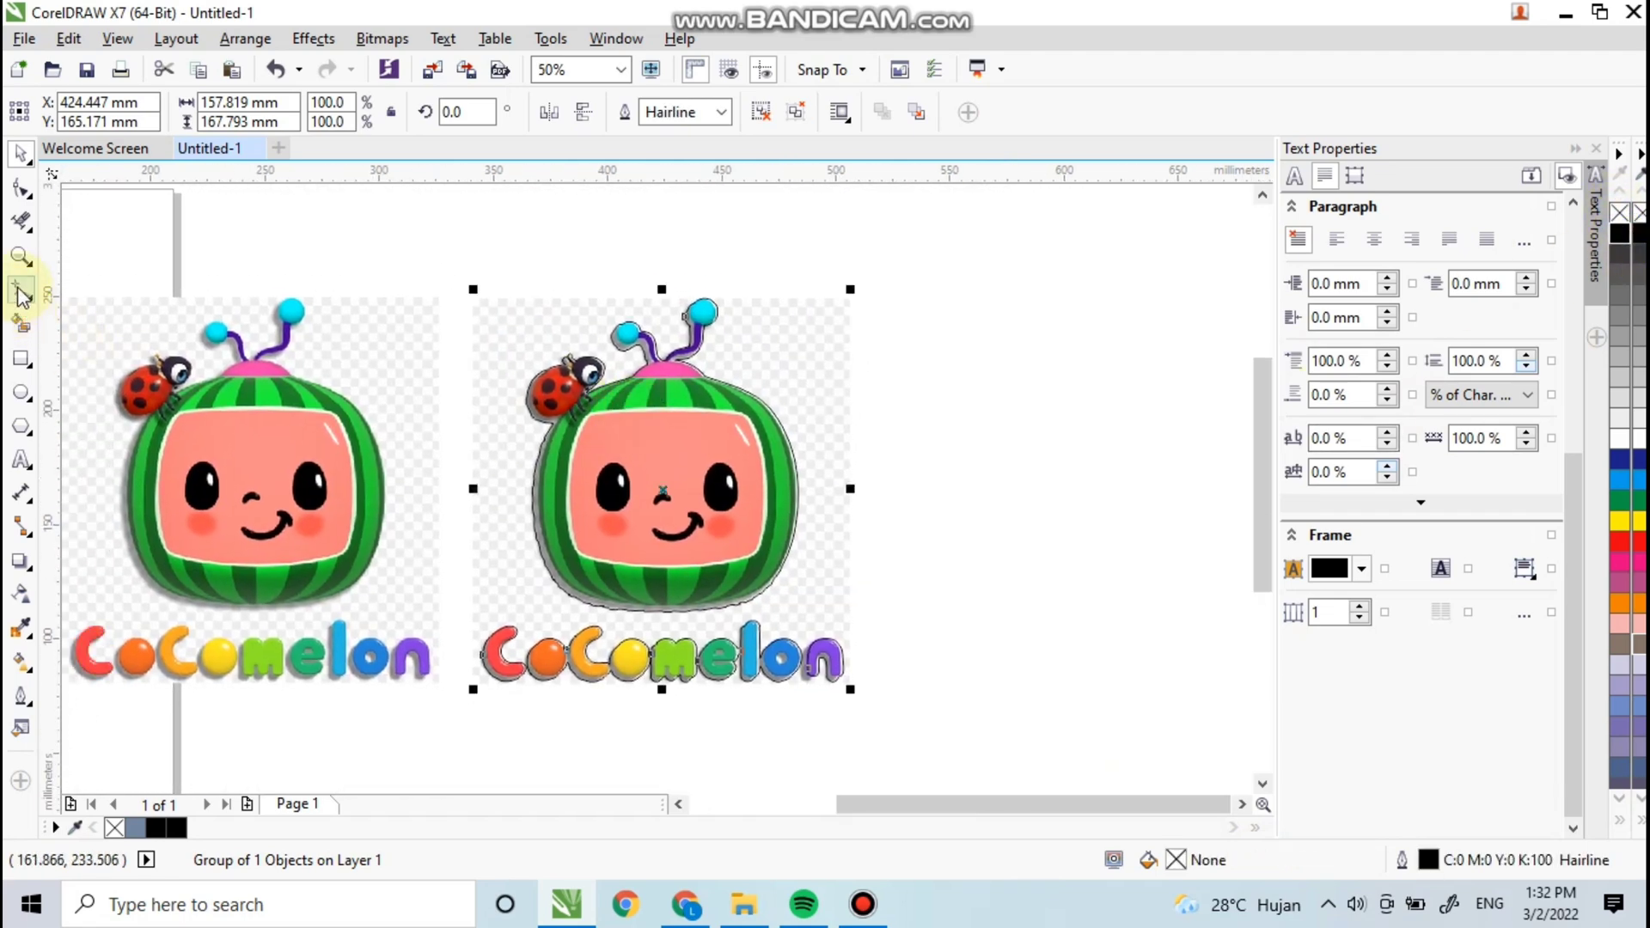
# Step: Select the silhouette outline together with the copied logo bitmap and intersect them
pyautogui.click(21, 256)
pyautogui.moveTo(454, 284); pyautogui.dragTo(921, 726)
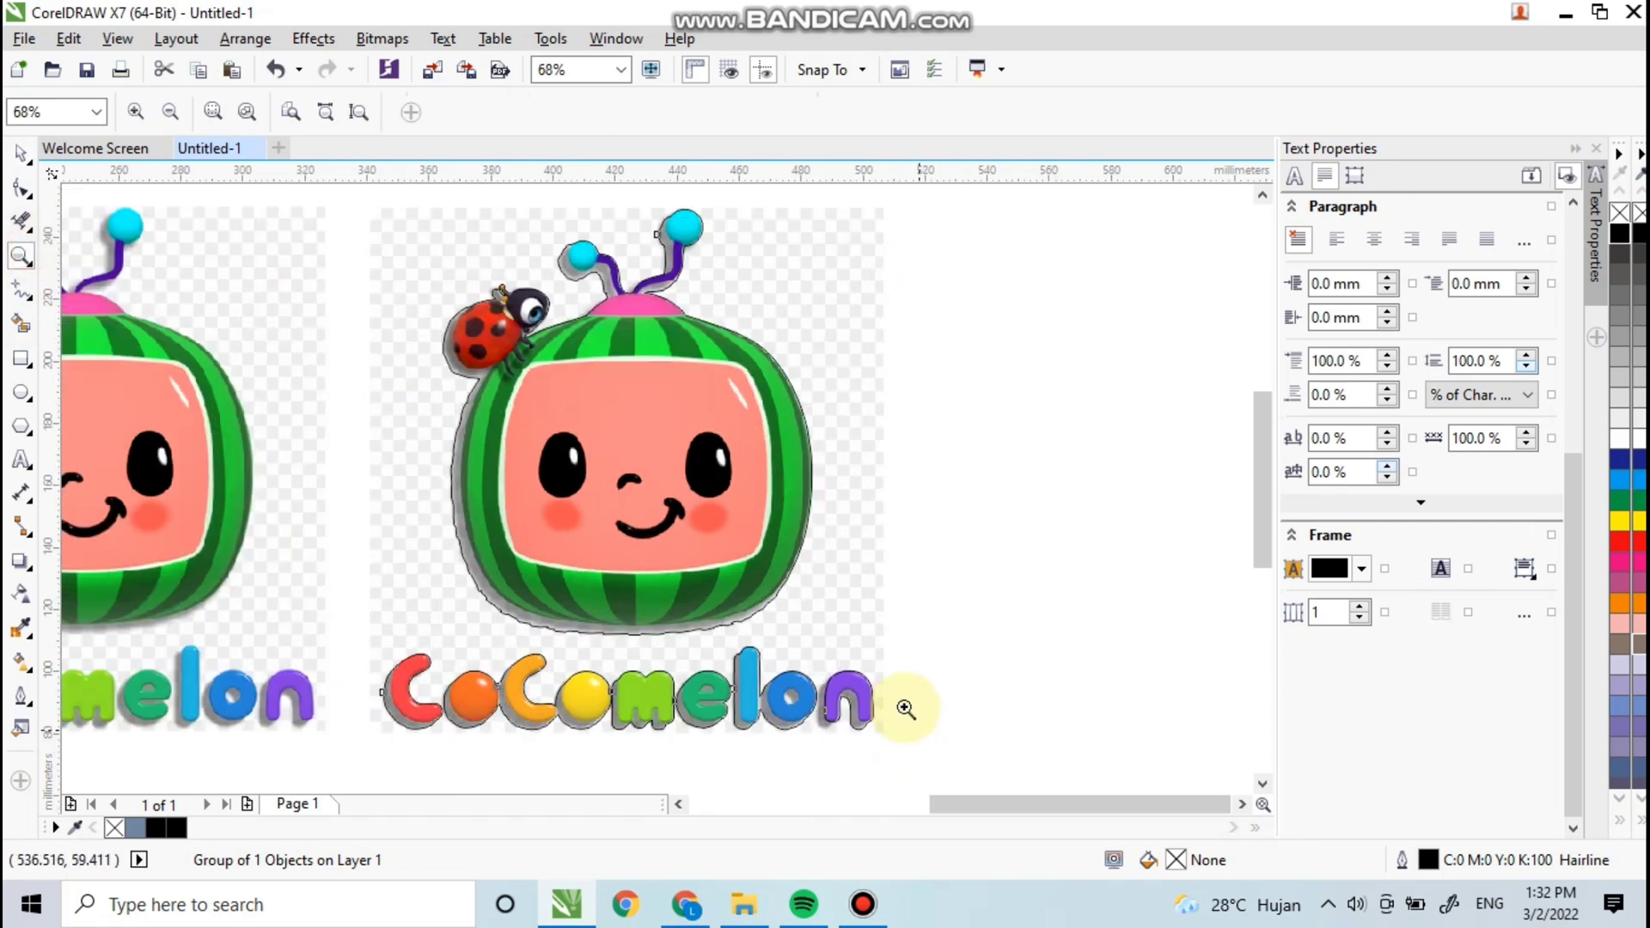
pyautogui.click(26, 155)
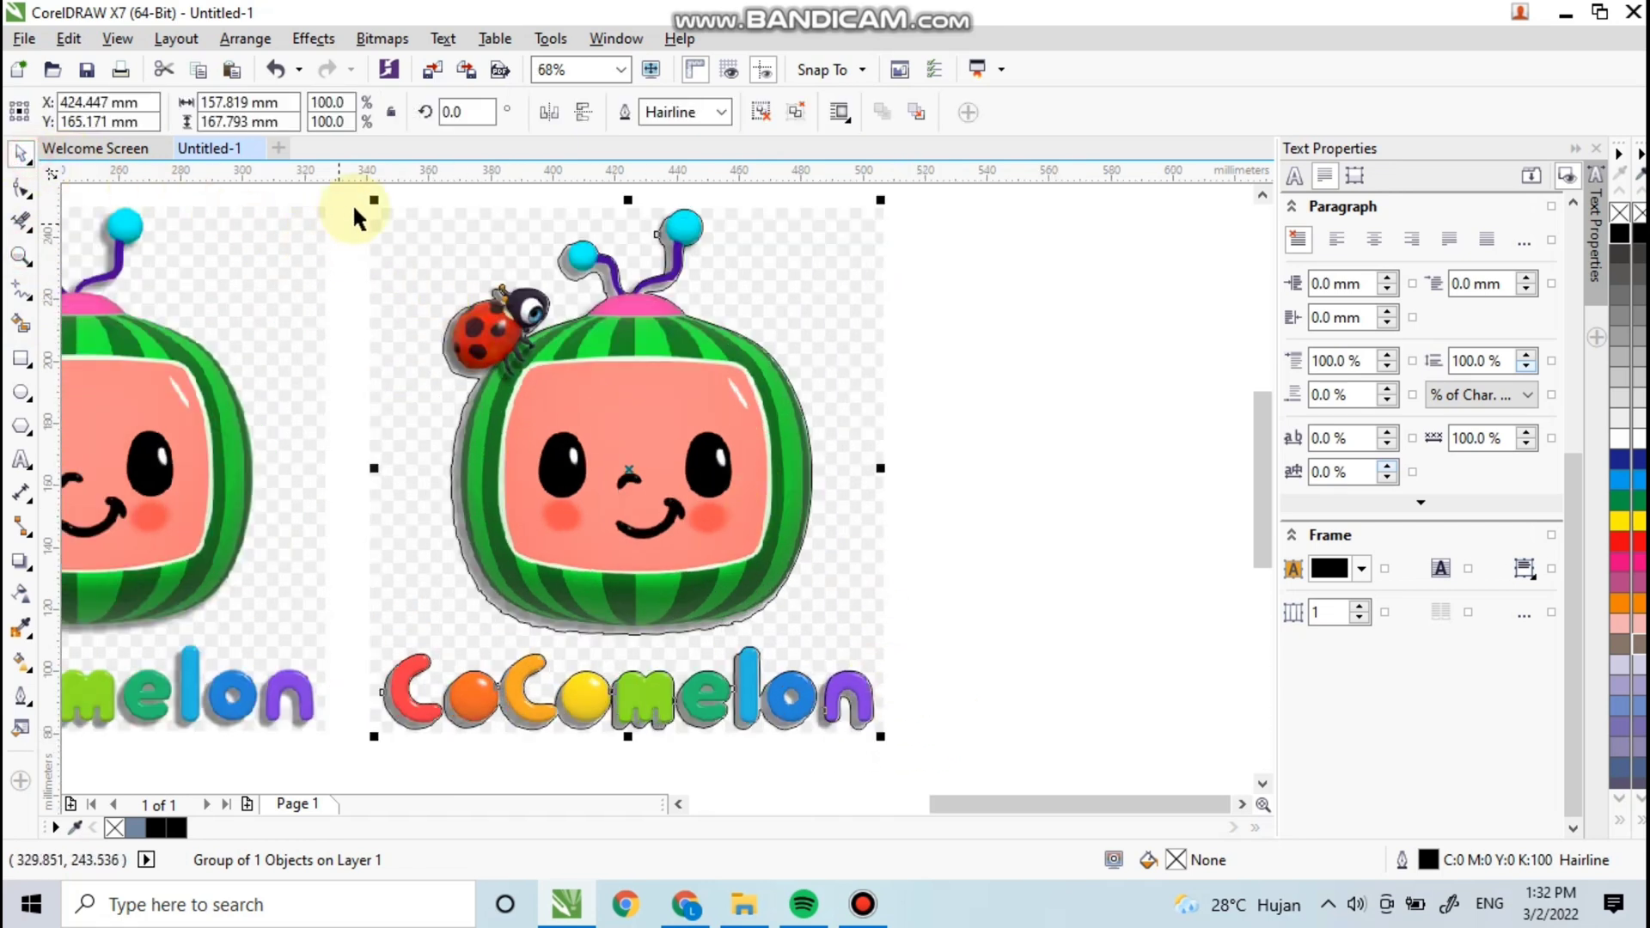
pyautogui.moveTo(360, 200); pyautogui.dragTo(961, 736)
pyautogui.click(744, 123)
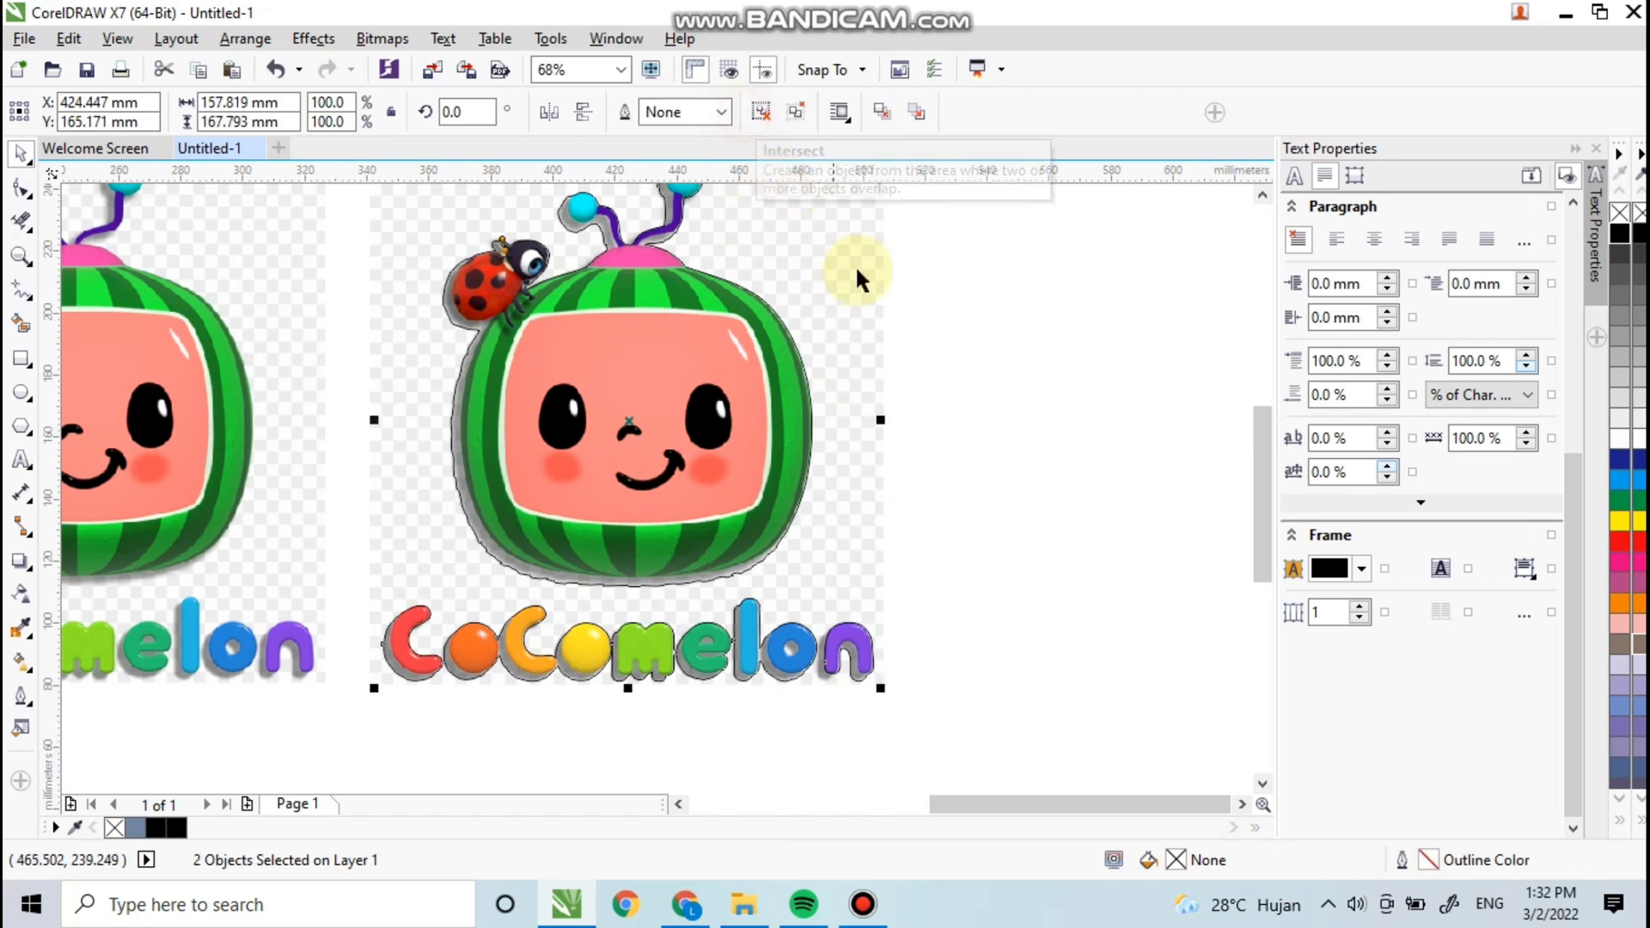
# Step: Delete the leftover checkered logo bitmap and move the silhouette outline off the cutout, to about 472 mm across and 172 mm up
pyautogui.scroll(2, 894, 395)
pyautogui.click(865, 363)
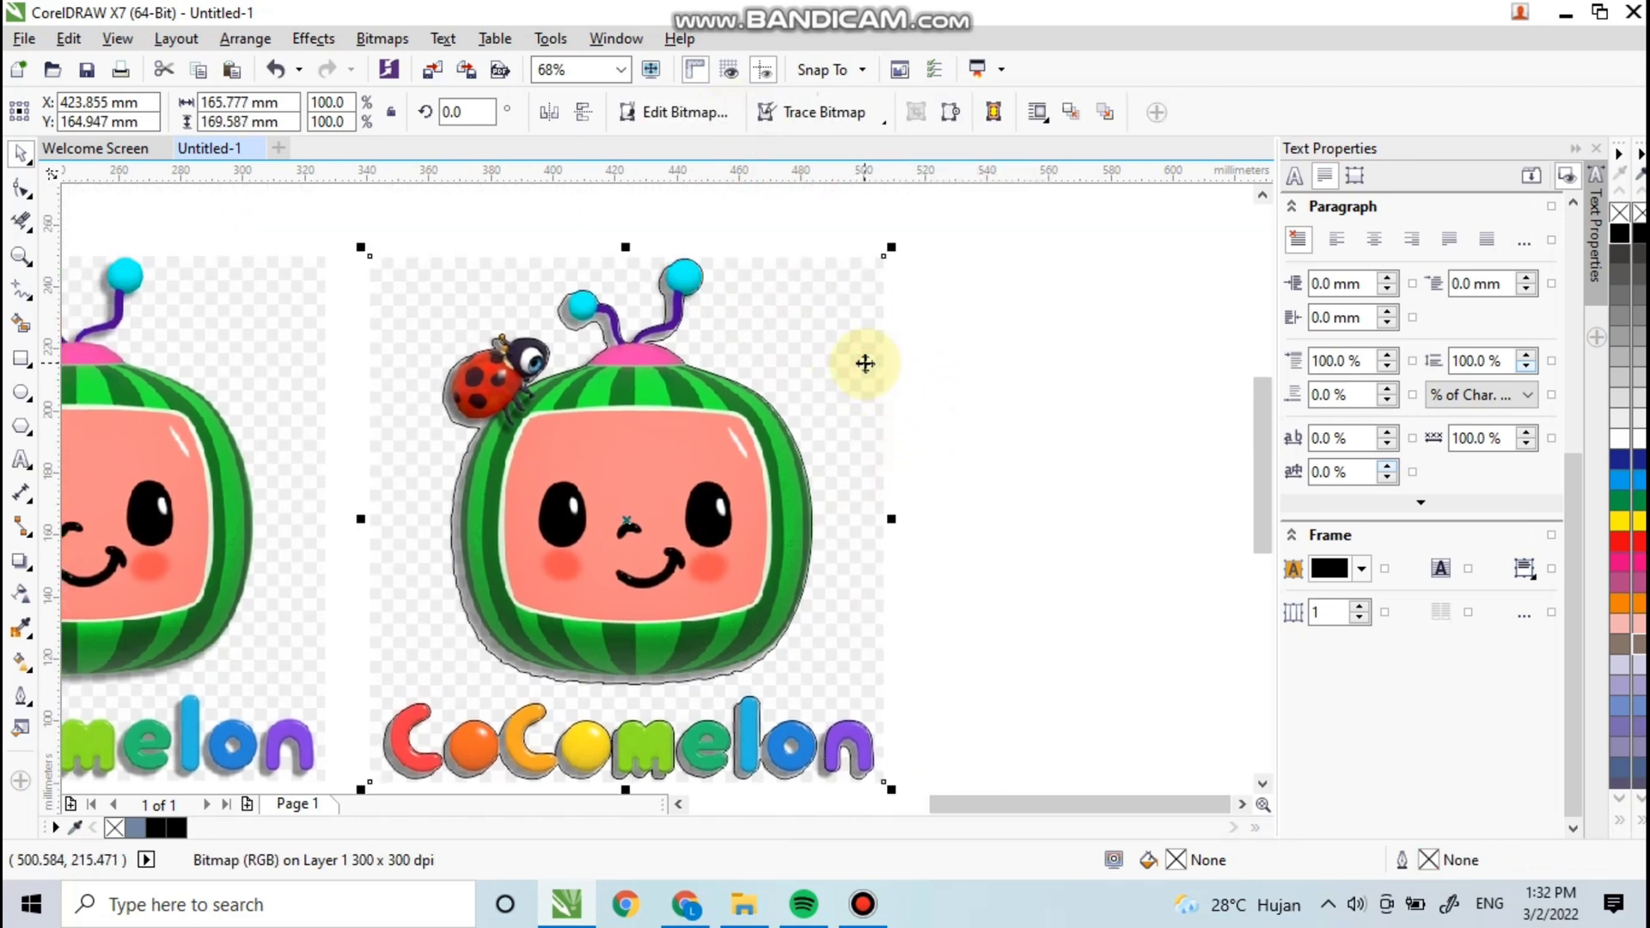
pyautogui.press('Escape')
pyautogui.moveTo(776, 468); pyautogui.dragTo(921, 446)
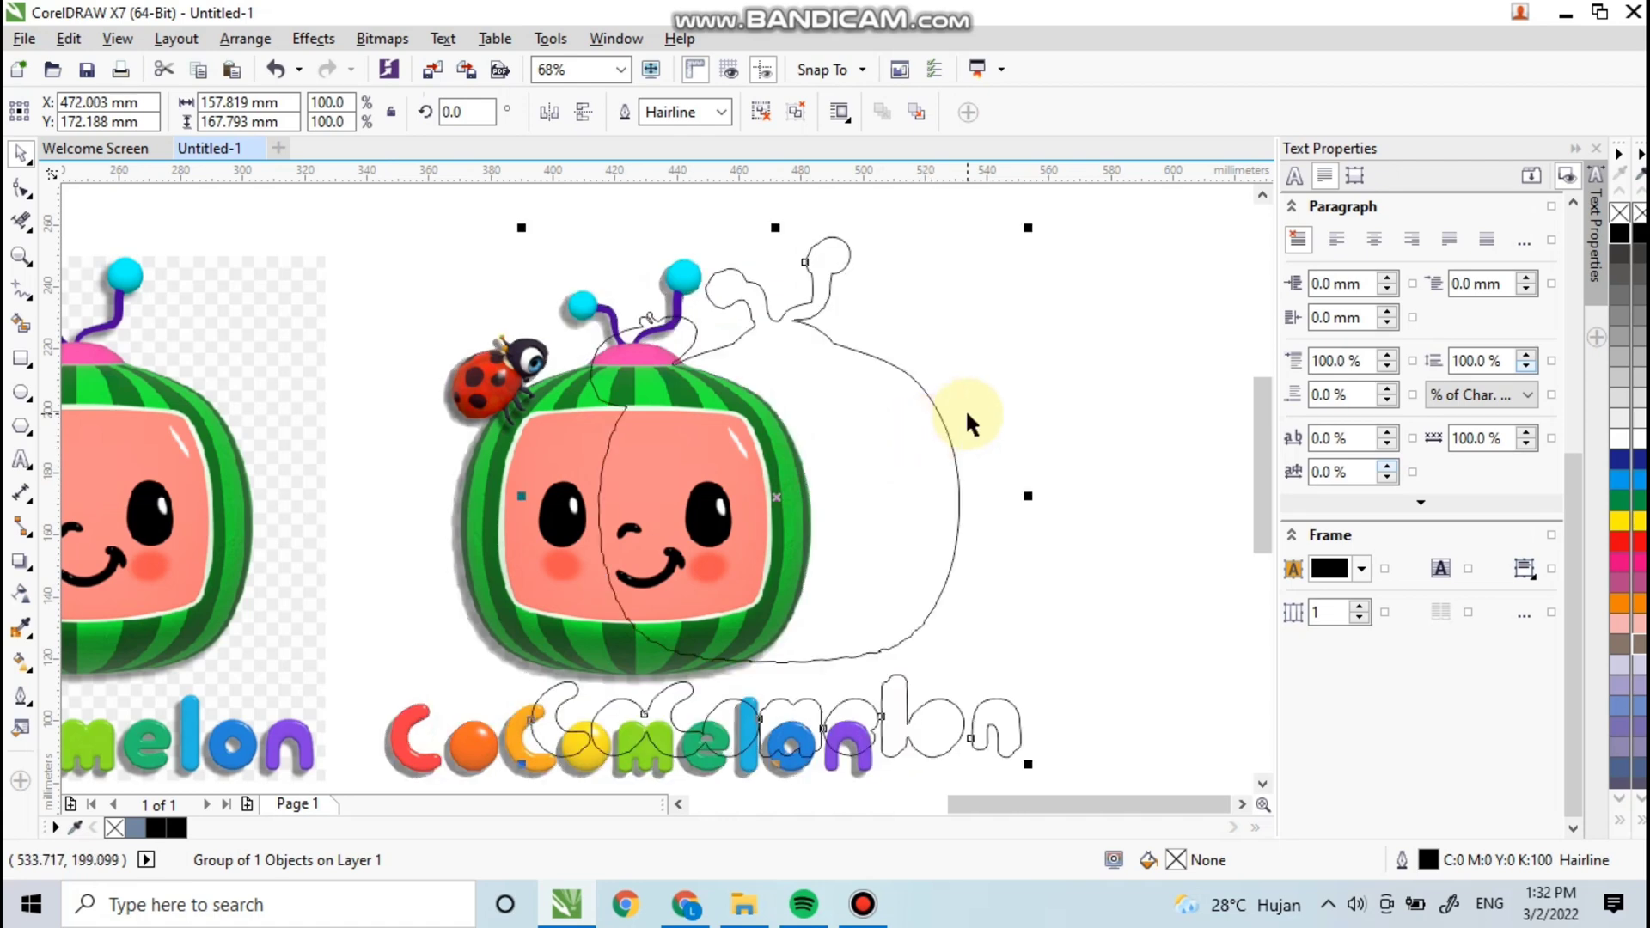
# Step: Move the CoComelon logo cutout onto the page and scale it down to about 74 mm wide
pyautogui.click(966, 410)
pyautogui.scroll(-3, 966, 409)
pyautogui.click(461, 538)
pyautogui.moveTo(462, 538); pyautogui.dragTo(339, 537)
pyautogui.moveTo(517, 650); pyautogui.dragTo(721, 583)
pyautogui.scroll(2, 699, 576)
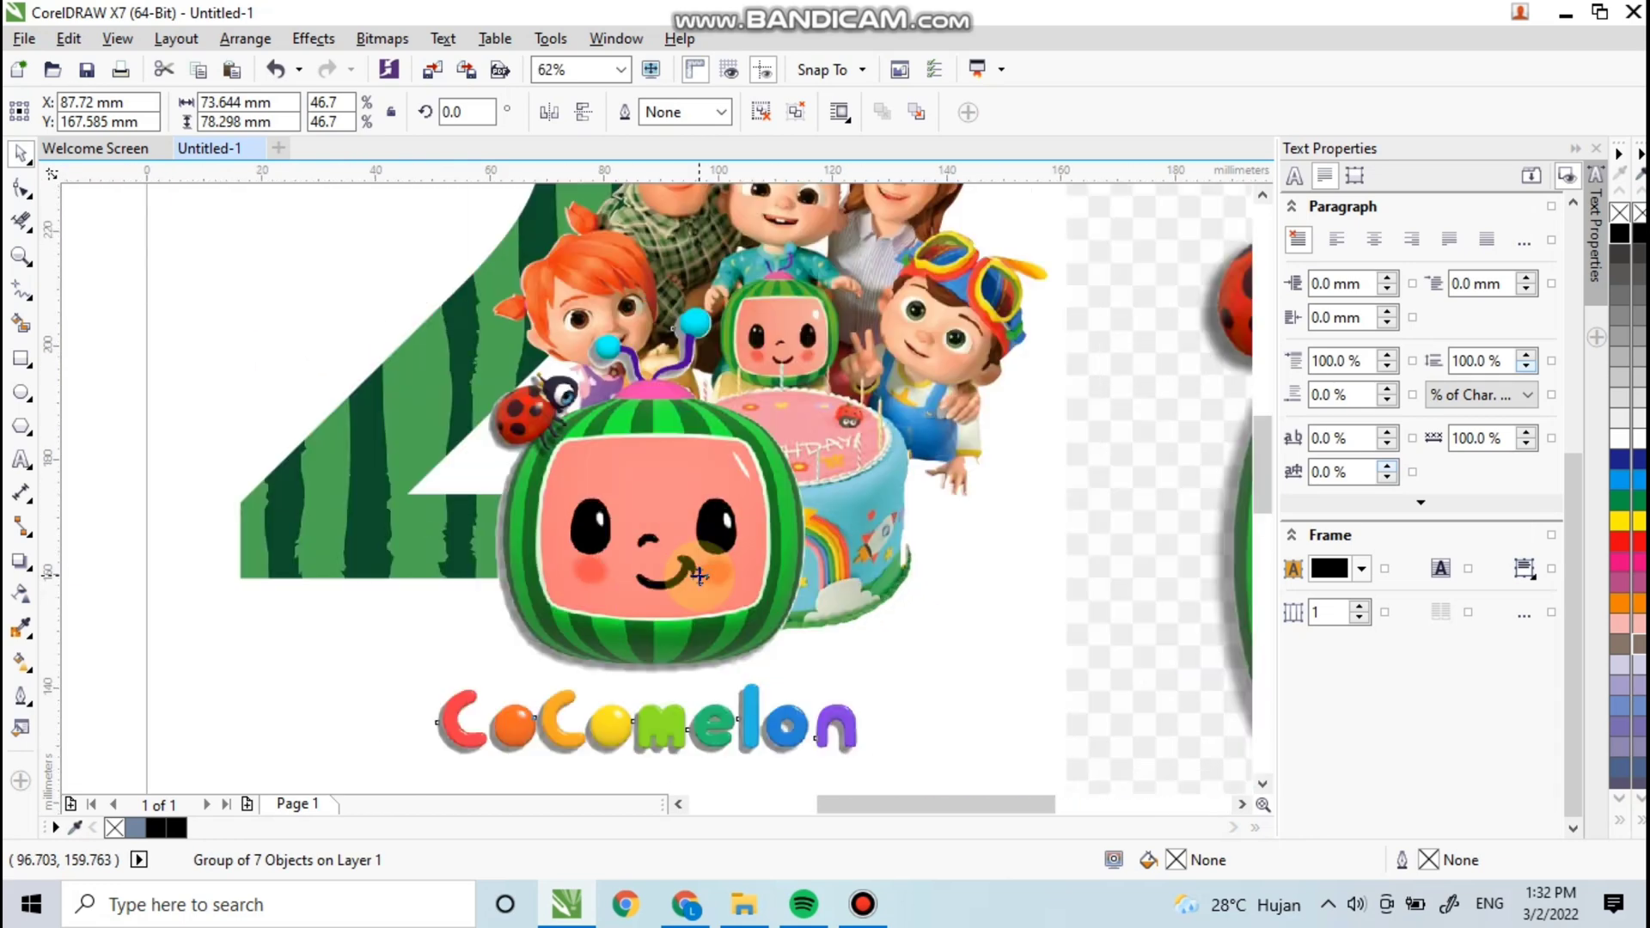
# Step: Place the logo cutout at the lower-left side of the number 2 and shrink it to about 56 mm wide
pyautogui.moveTo(682, 673); pyautogui.dragTo(307, 606)
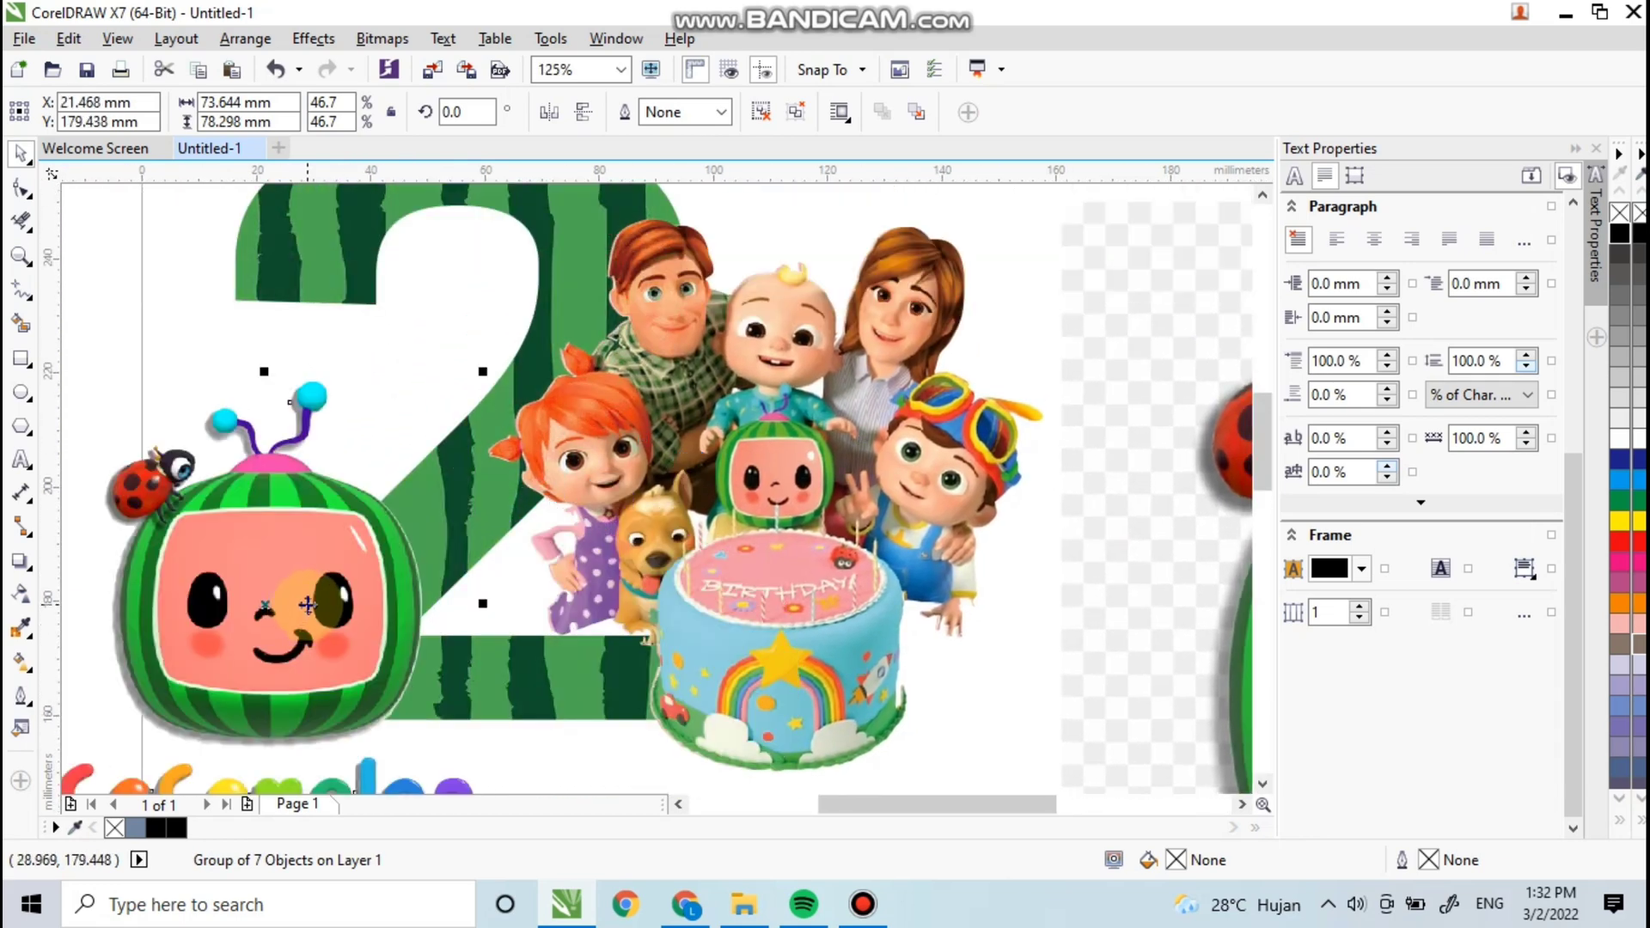
pyautogui.scroll(-2, 307, 606)
pyautogui.moveTo(398, 725); pyautogui.dragTo(294, 589)
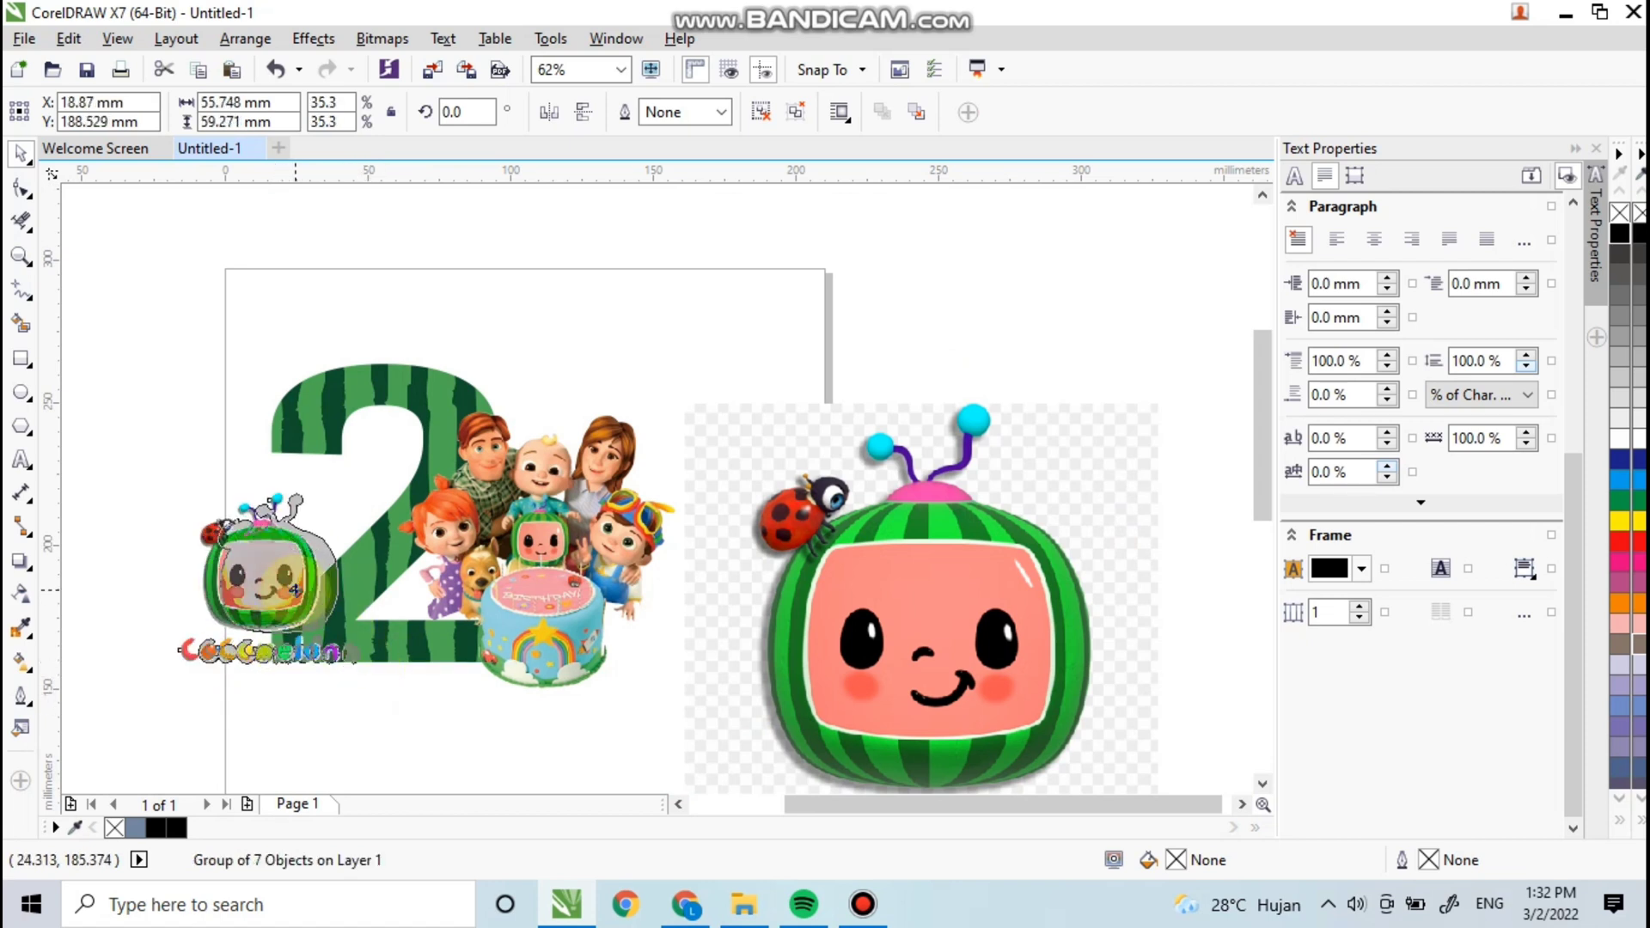
# Step: Delete the original logo bitmap with the checkered background beside the page
pyautogui.click(904, 592)
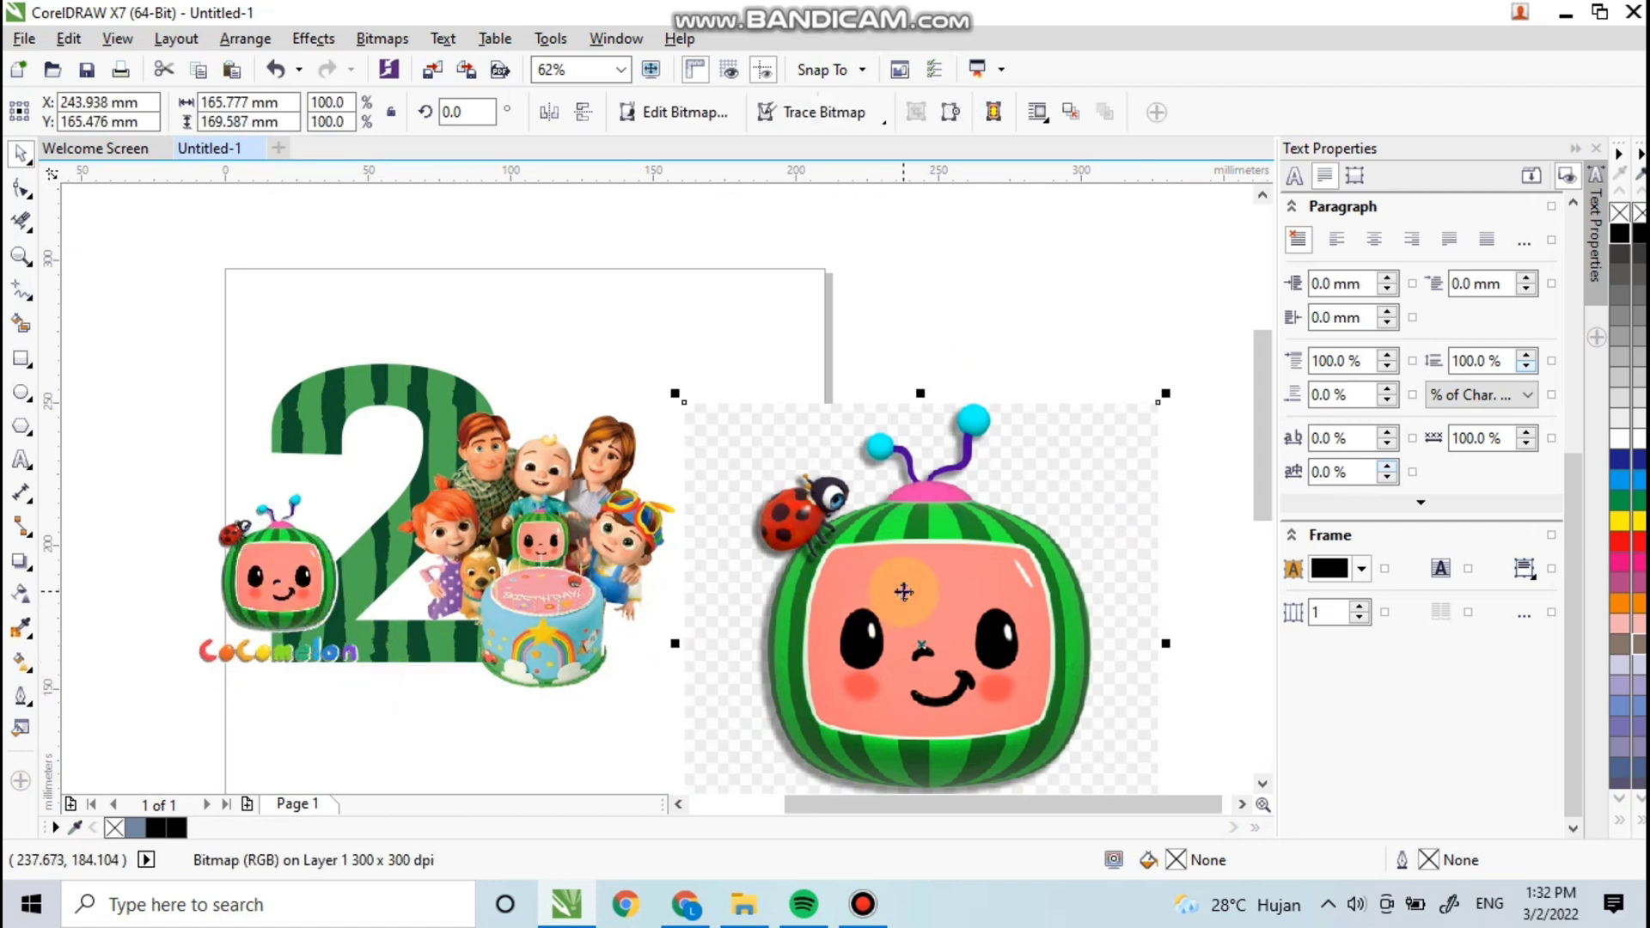
pyautogui.press('Delete')
pyautogui.moveTo(692, 516); pyautogui.dragTo(910, 505)
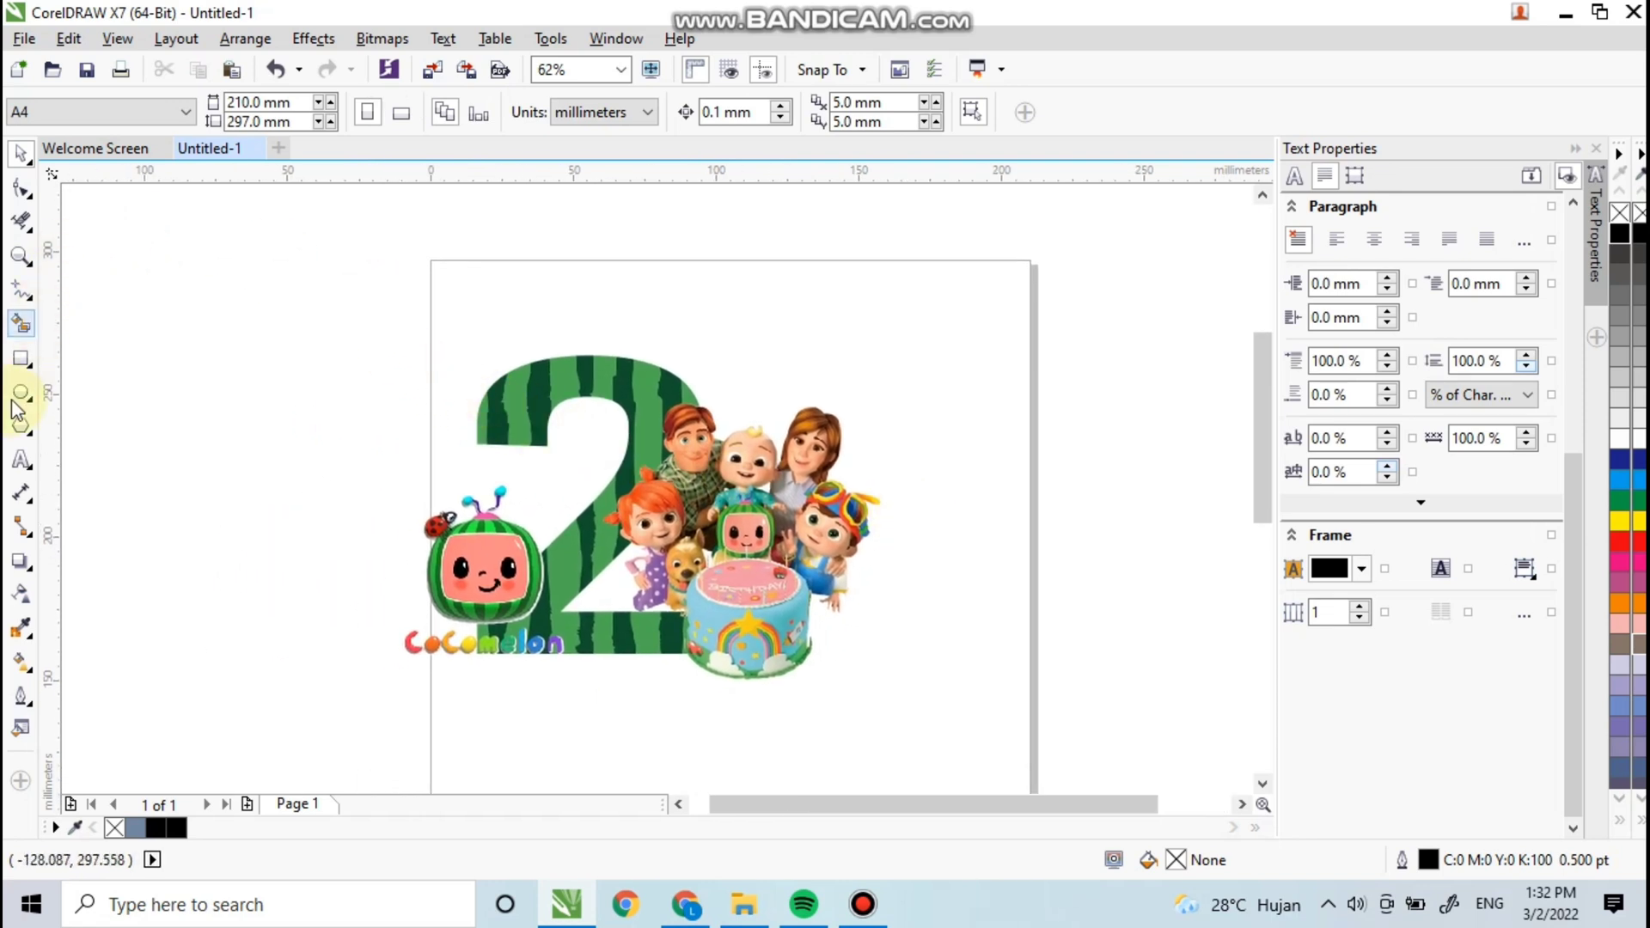
# Step: Add the artistic text "HAPPY BIRTHDAY" above the number 2 and set its font to Cheri
pyautogui.click(23, 468)
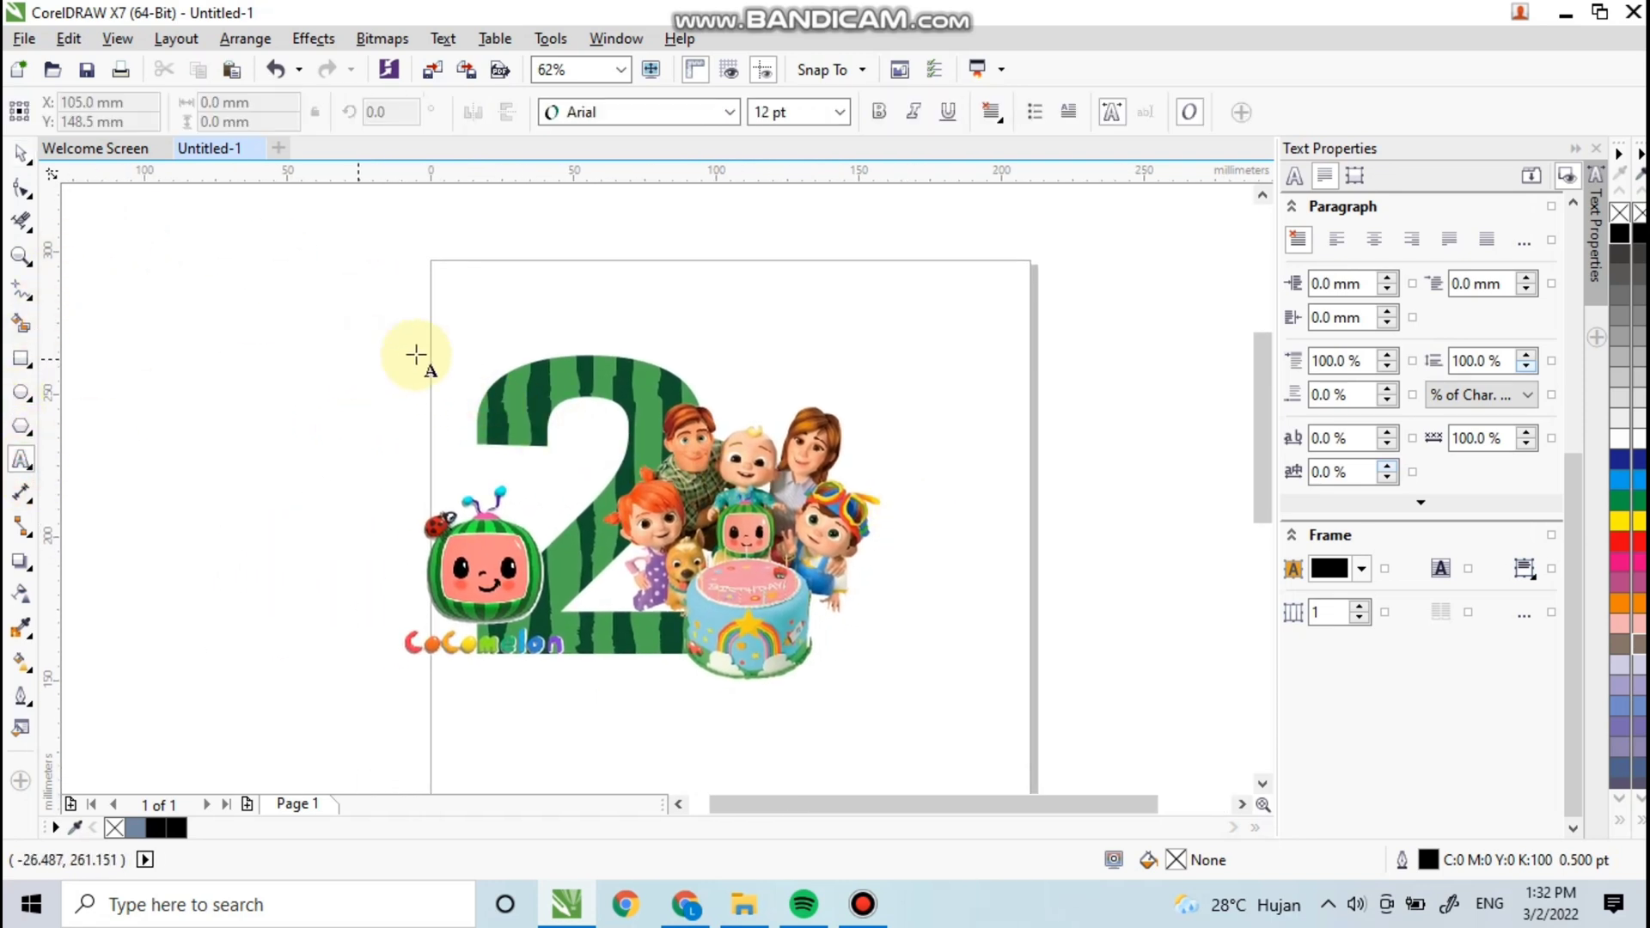
pyautogui.click(462, 347)
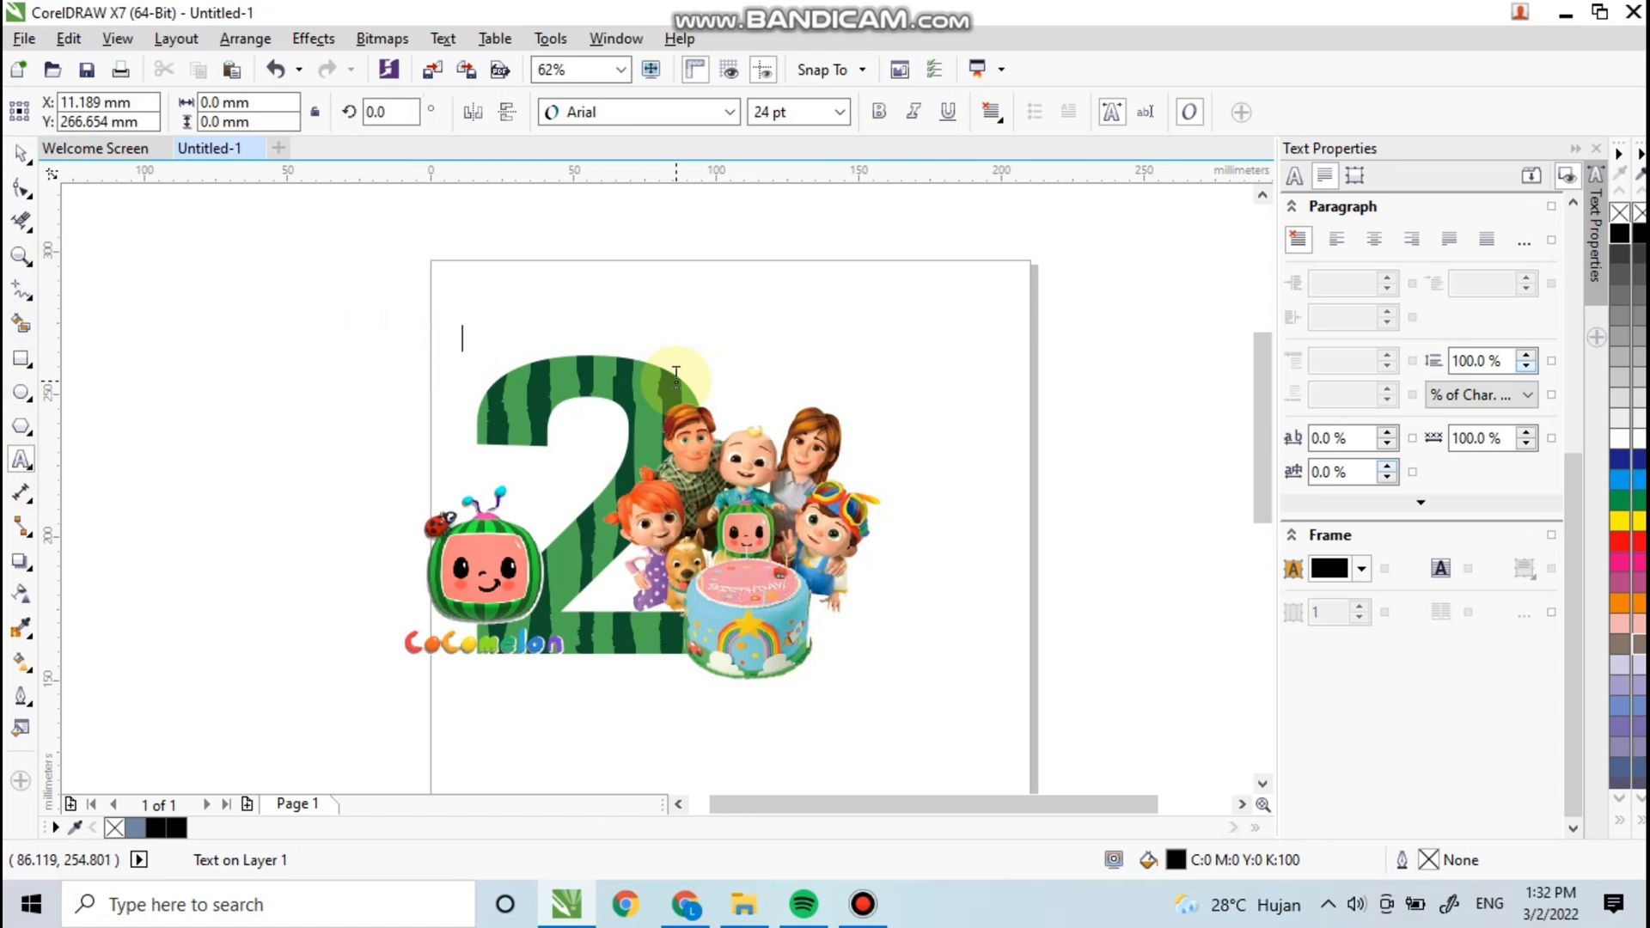
pyautogui.press('capslock')
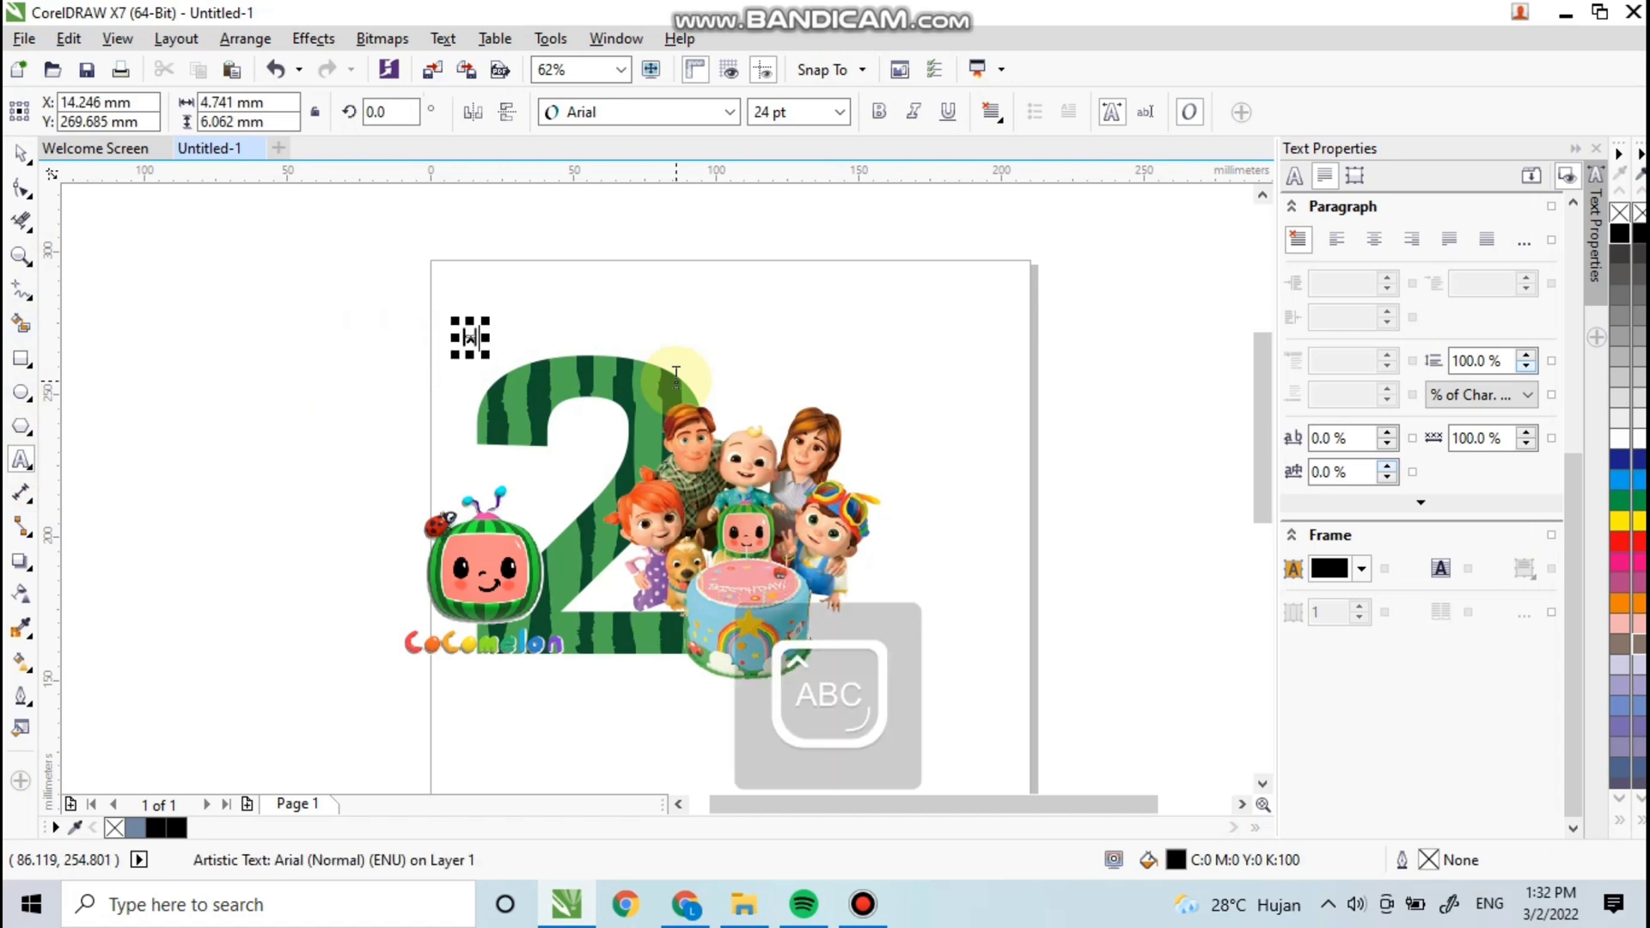
pyautogui.write('HAPPY')
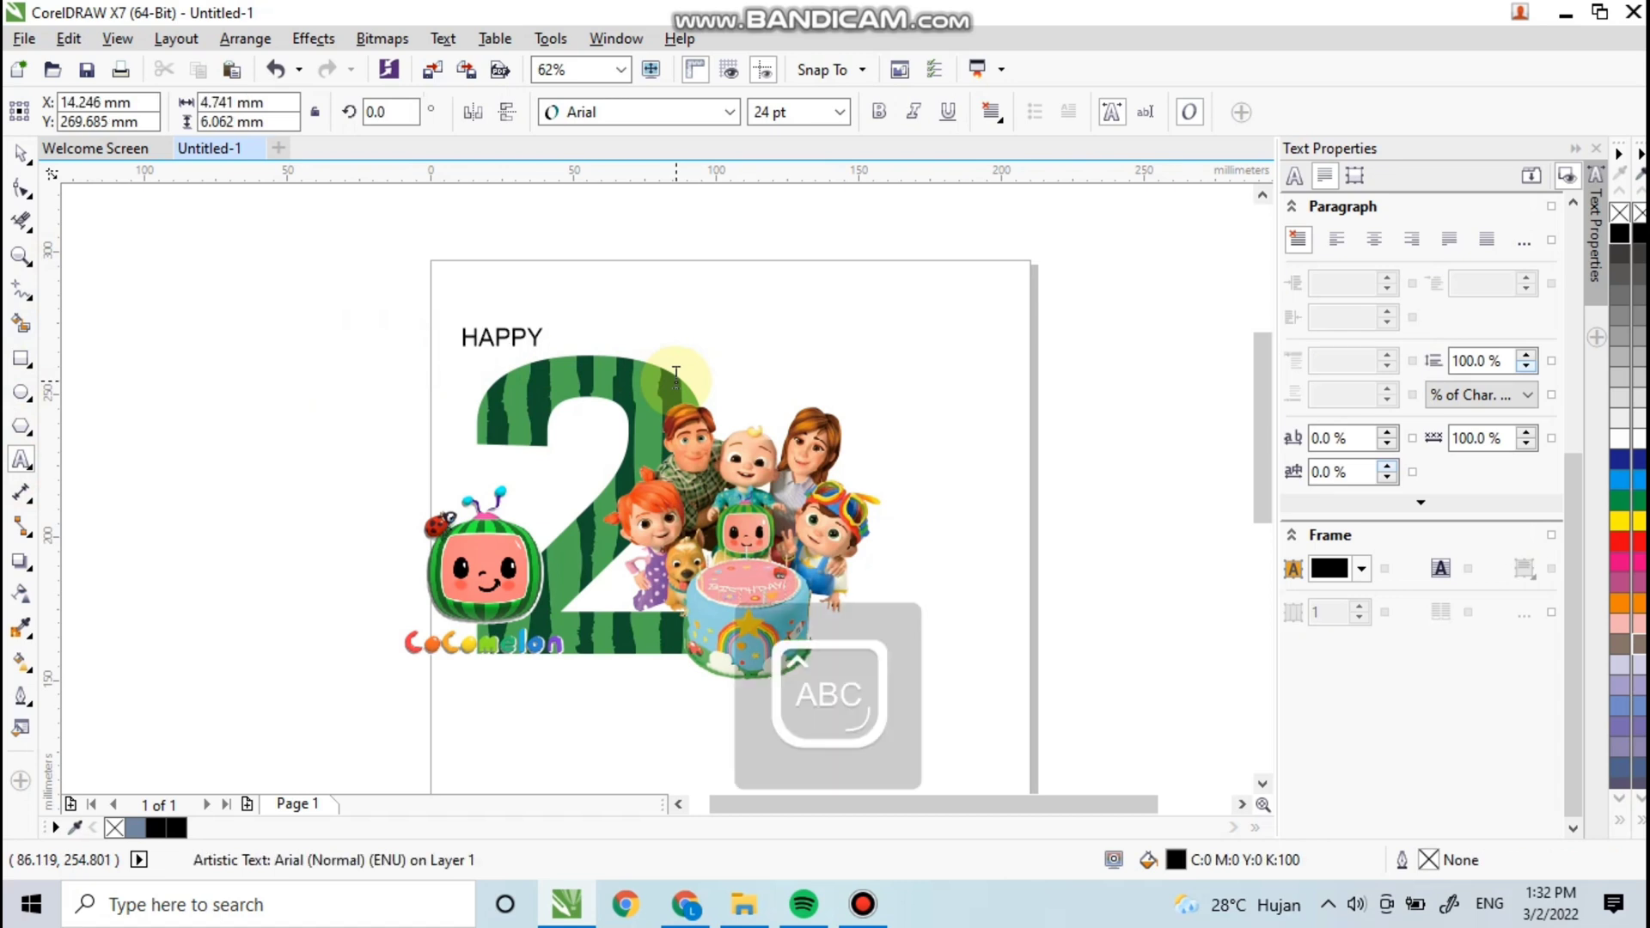
pyautogui.write(' BIRTHDAY')
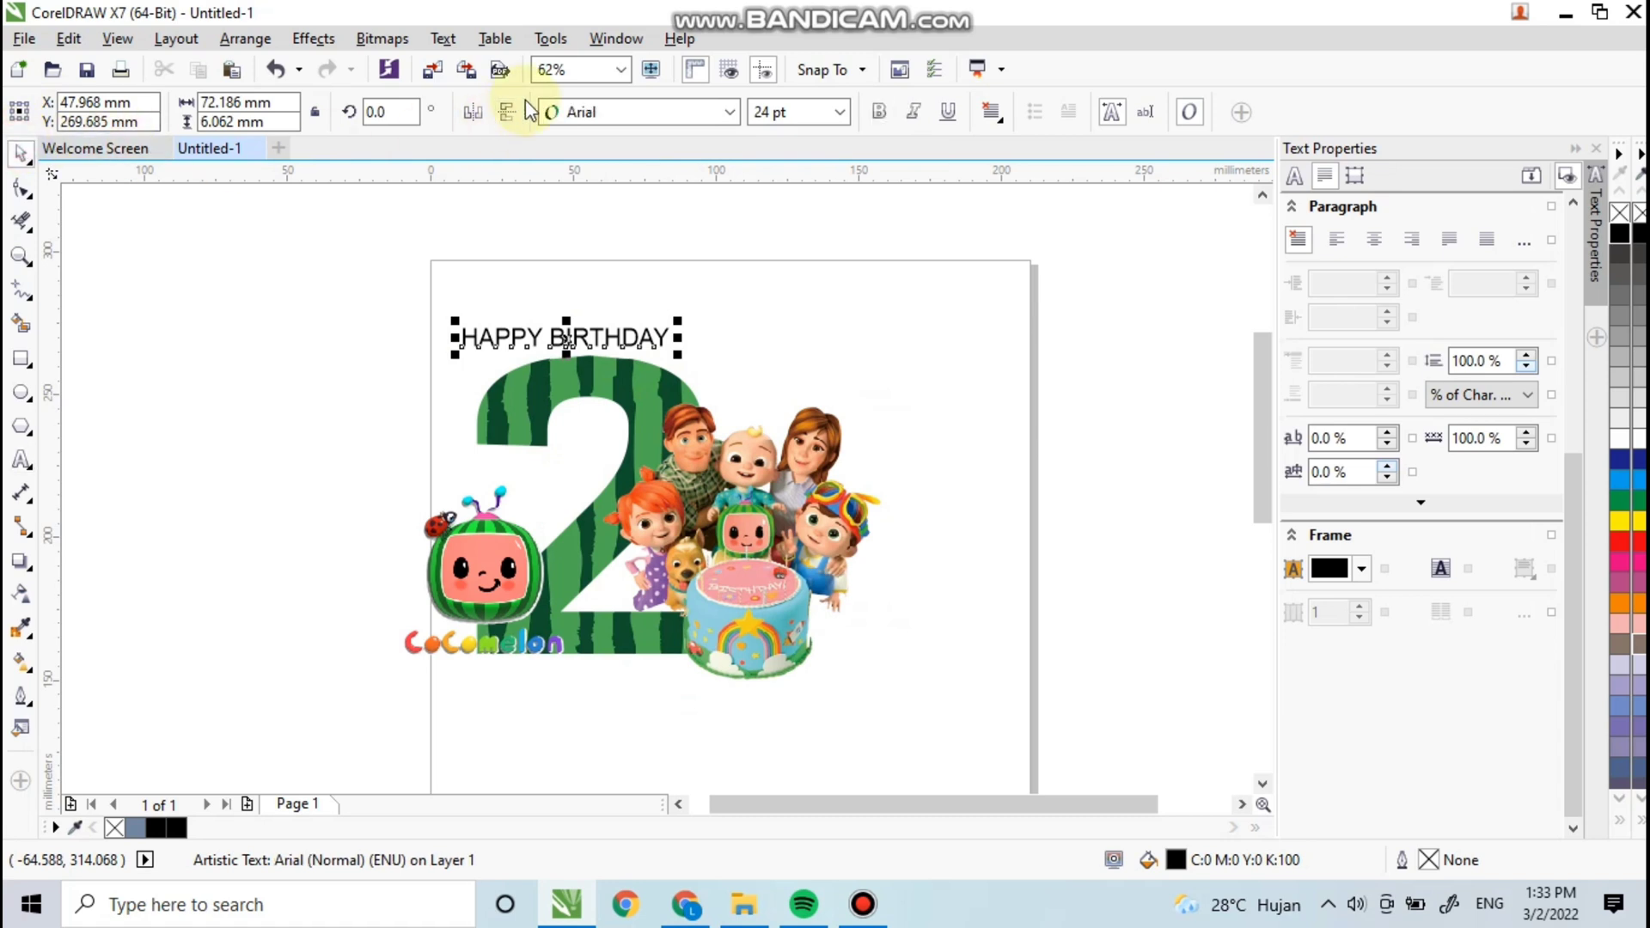
pyautogui.click(559, 112)
pyautogui.click(593, 172)
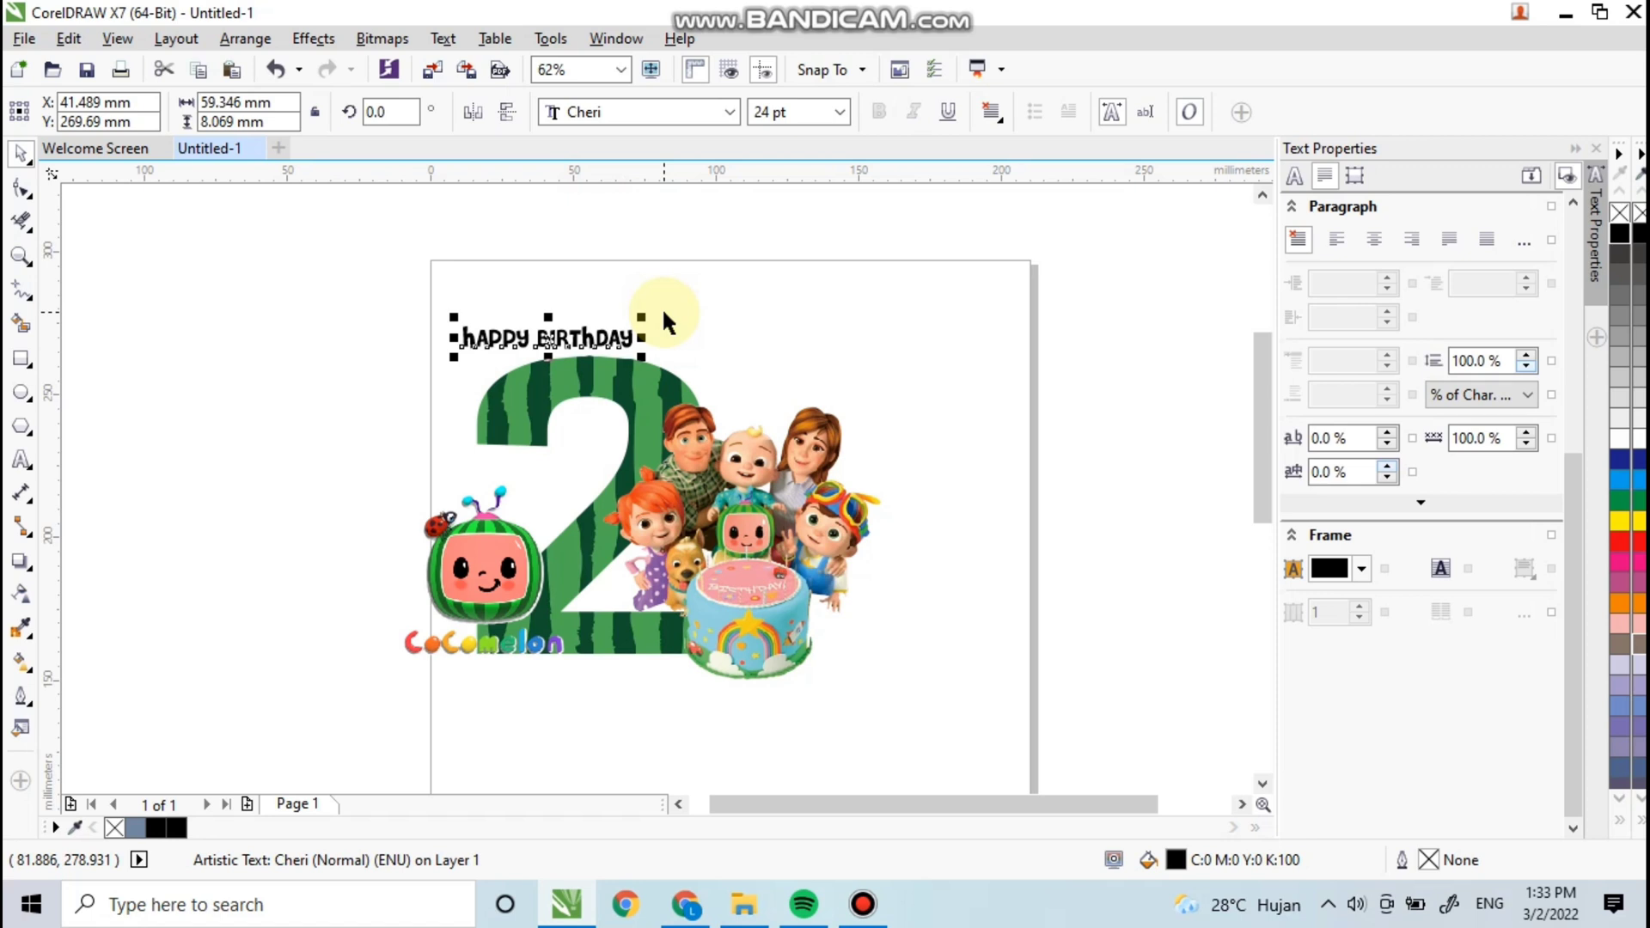
# Step: Enlarge the HAPPY BIRTHDAY heading to about 144 mm wide and position it just above the number 2
pyautogui.scroll(2, 663, 316)
pyautogui.moveTo(717, 277); pyautogui.dragTo(1030, 192)
pyautogui.moveTo(1011, 372); pyautogui.dragTo(790, 464)
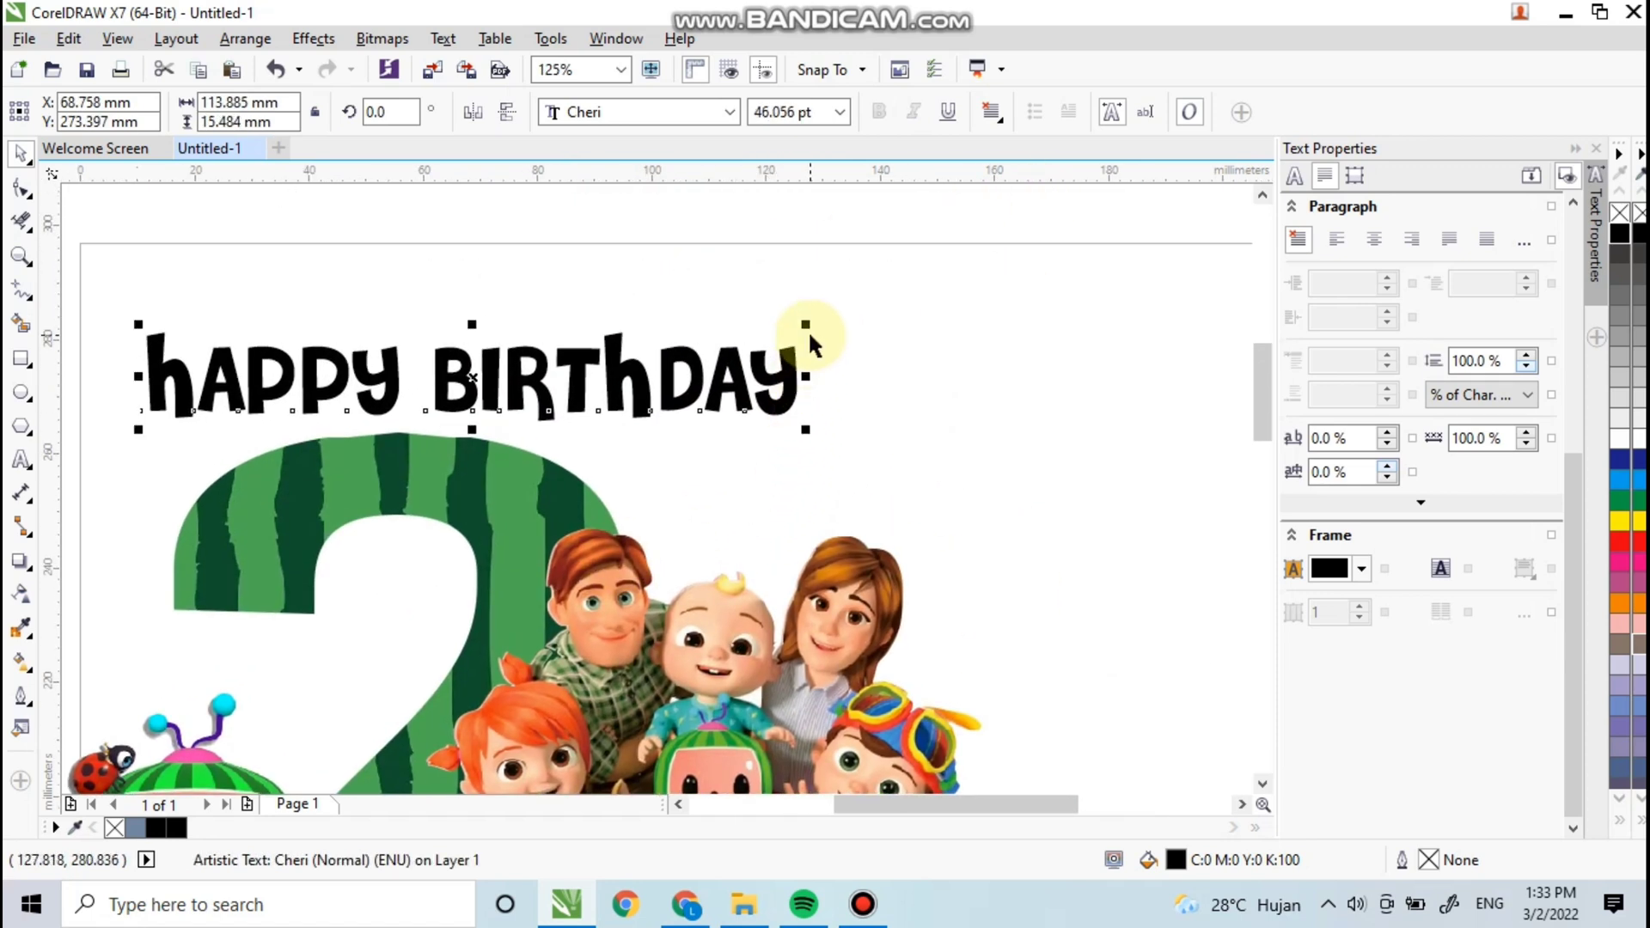
pyautogui.moveTo(806, 328); pyautogui.dragTo(980, 254)
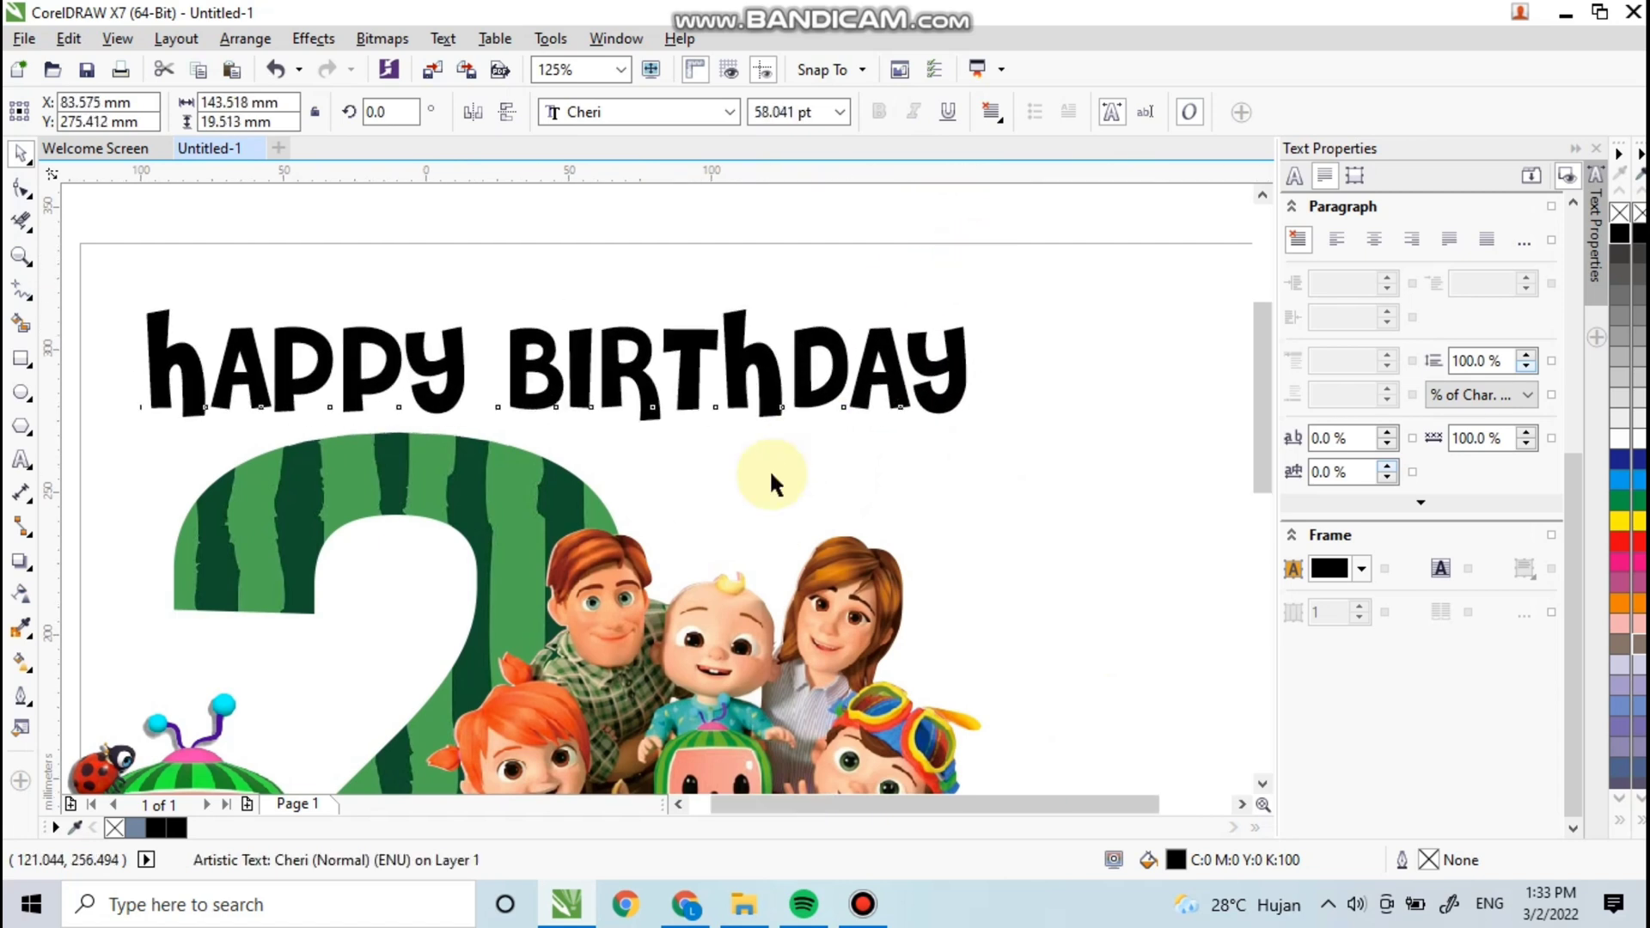
pyautogui.scroll(-2, 782, 423)
pyautogui.click(781, 426)
pyautogui.moveTo(836, 432); pyautogui.dragTo(822, 419)
pyautogui.click(962, 482)
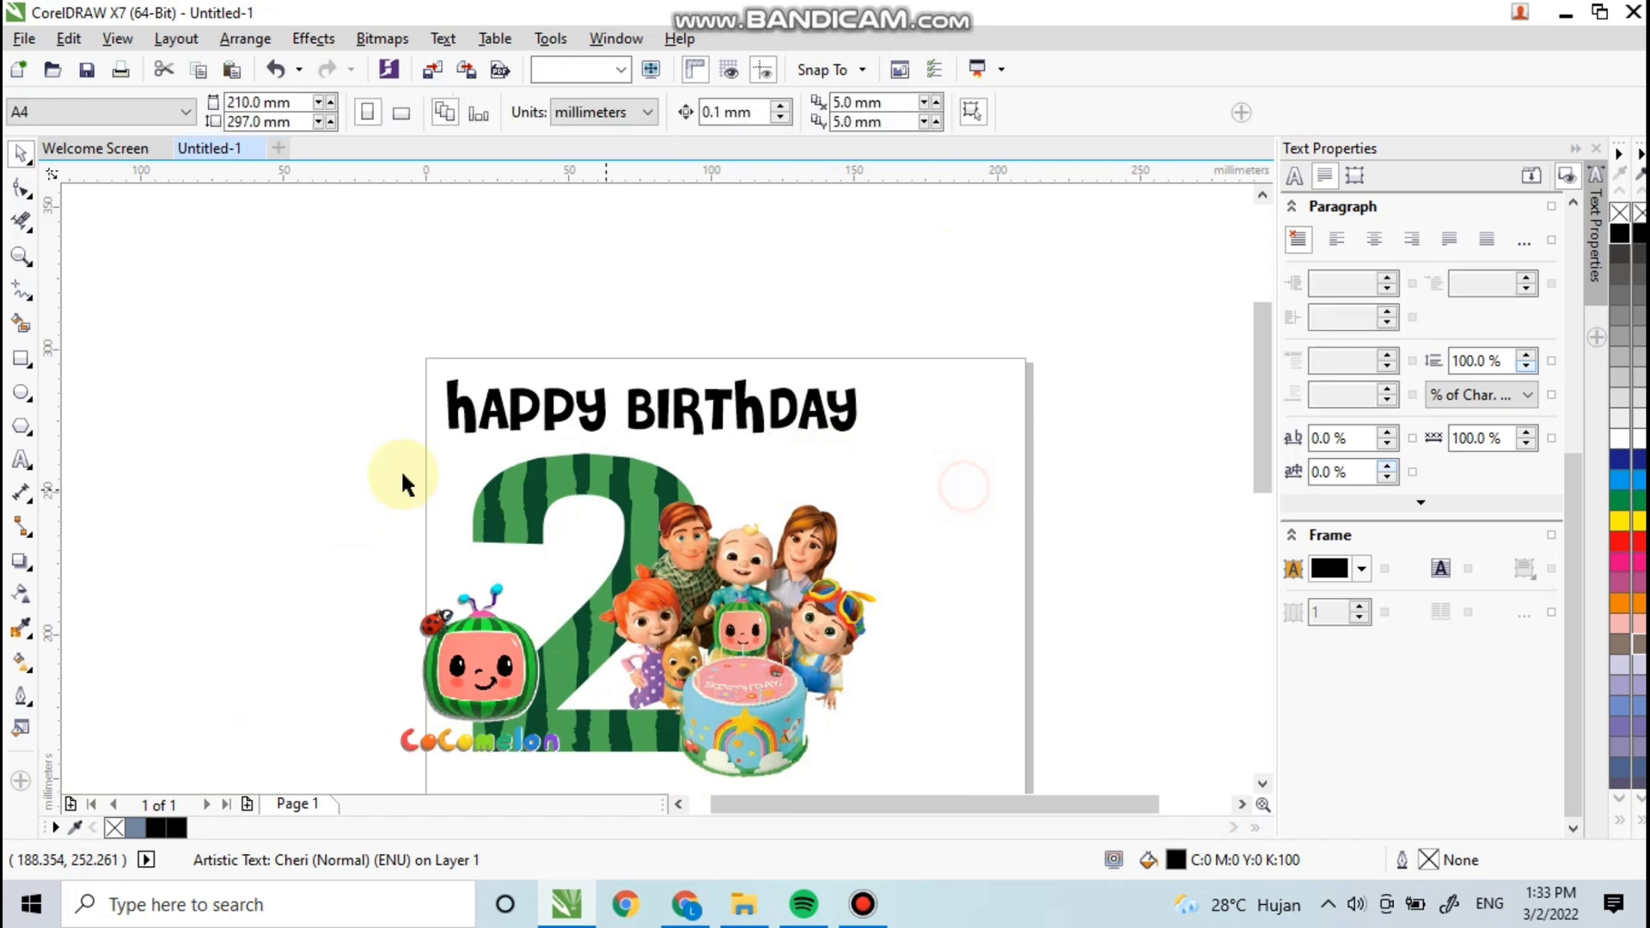
# Step: Add the child's name as artistic text below the right half of the heading and enlarge it to about 45 mm wide
pyautogui.click(24, 460)
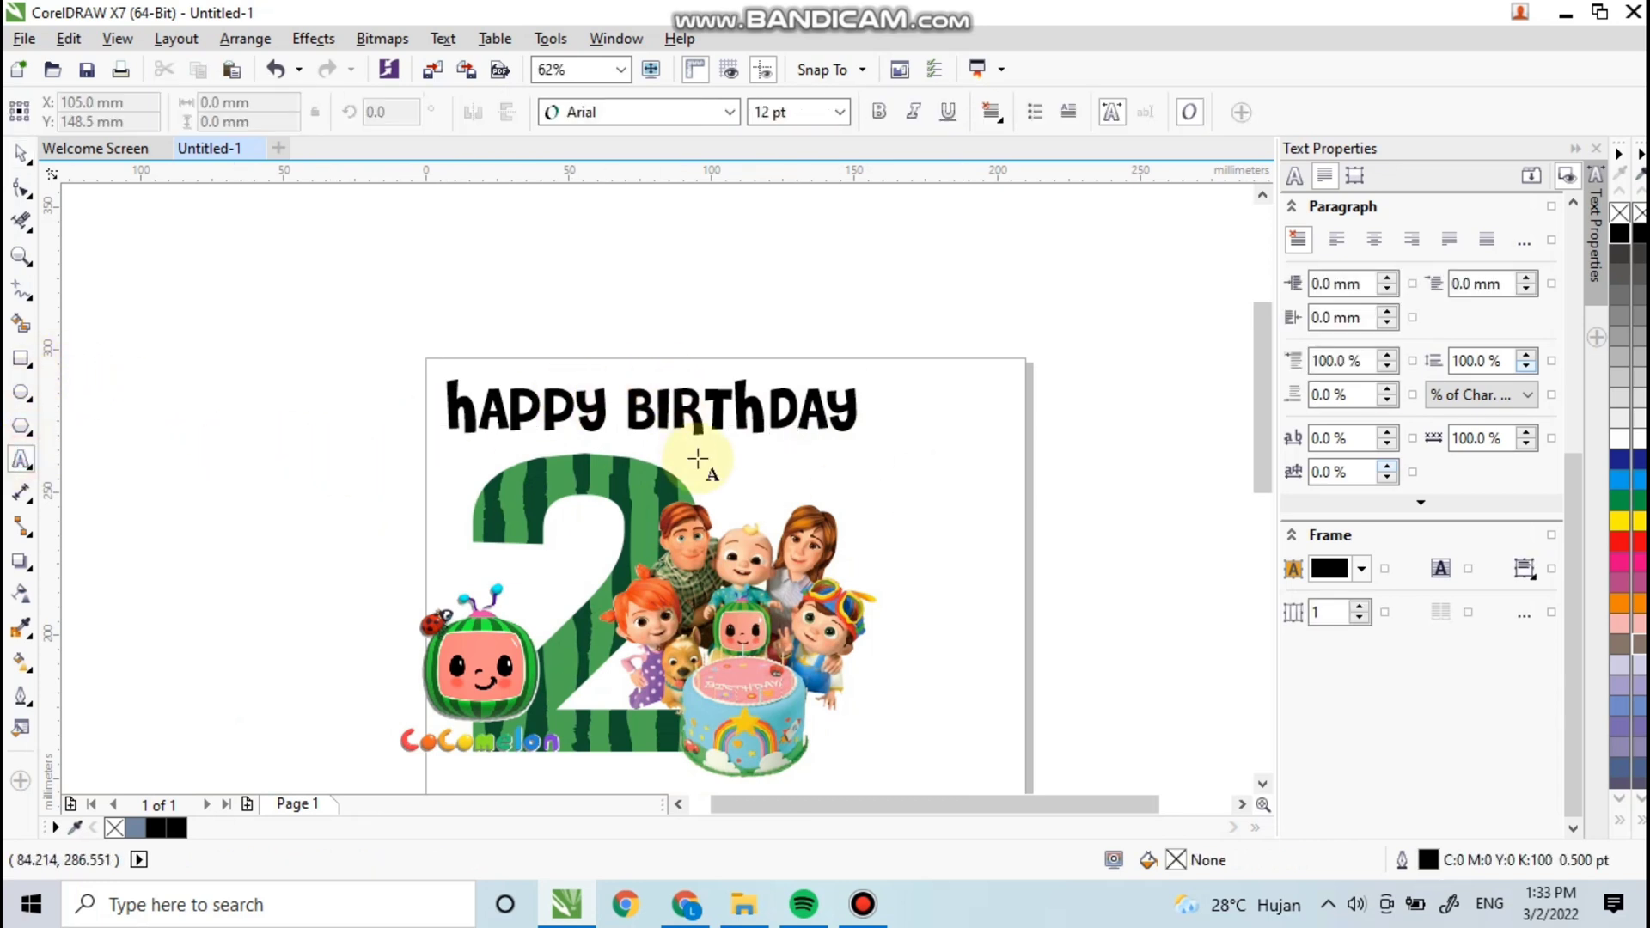
pyautogui.click(709, 473)
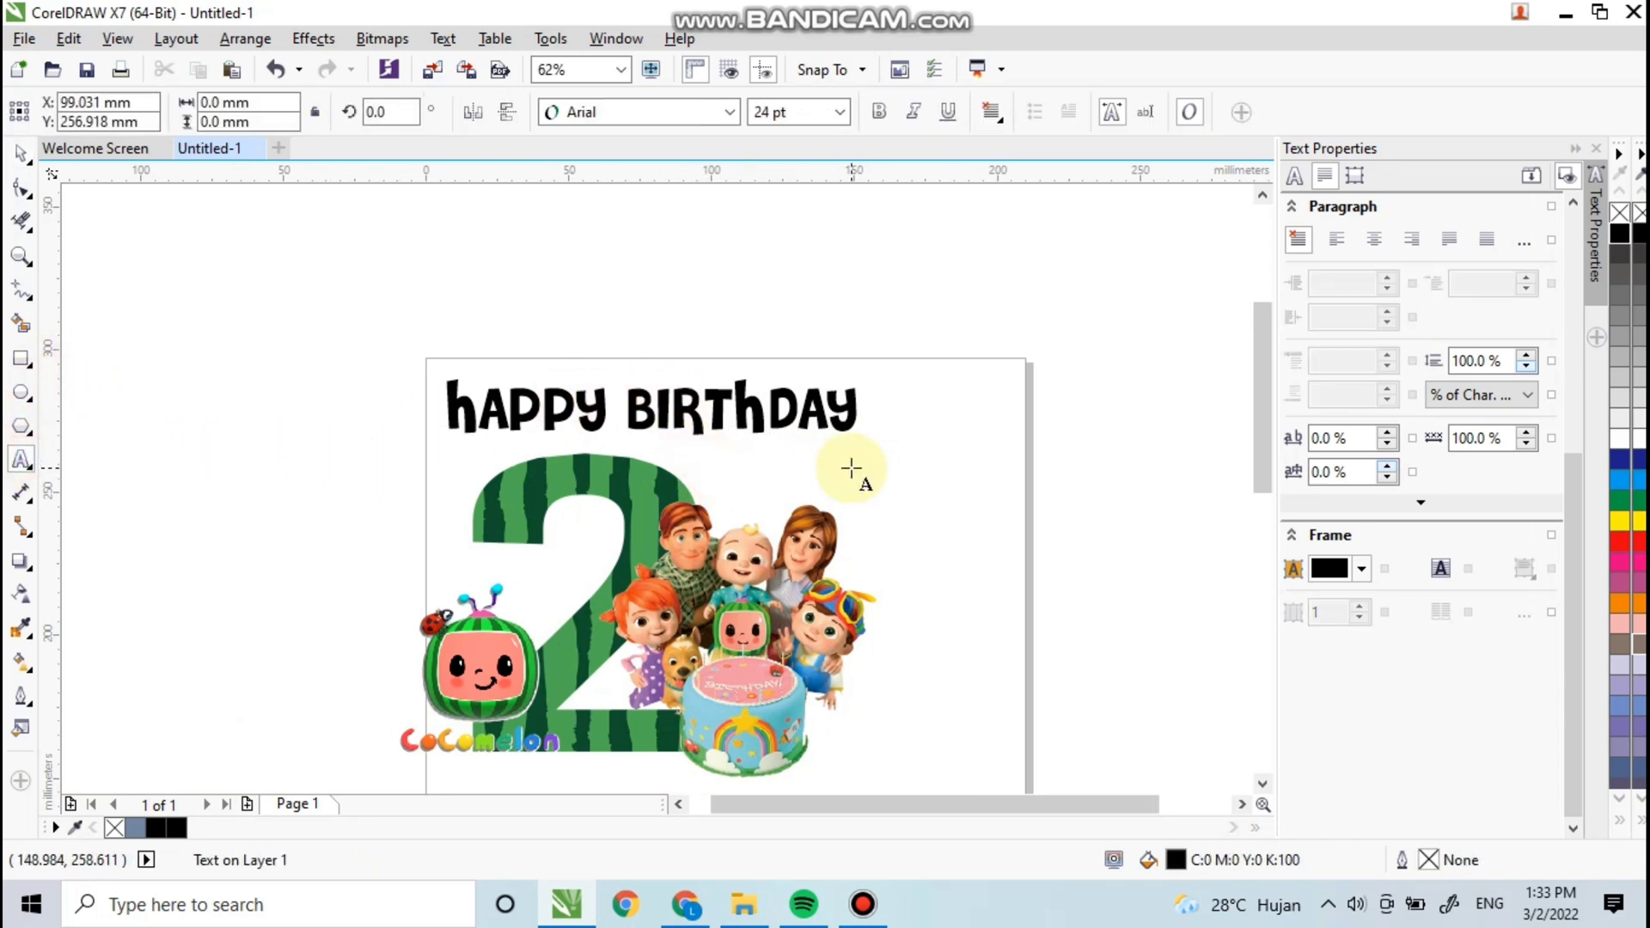
pyautogui.press('capslock')
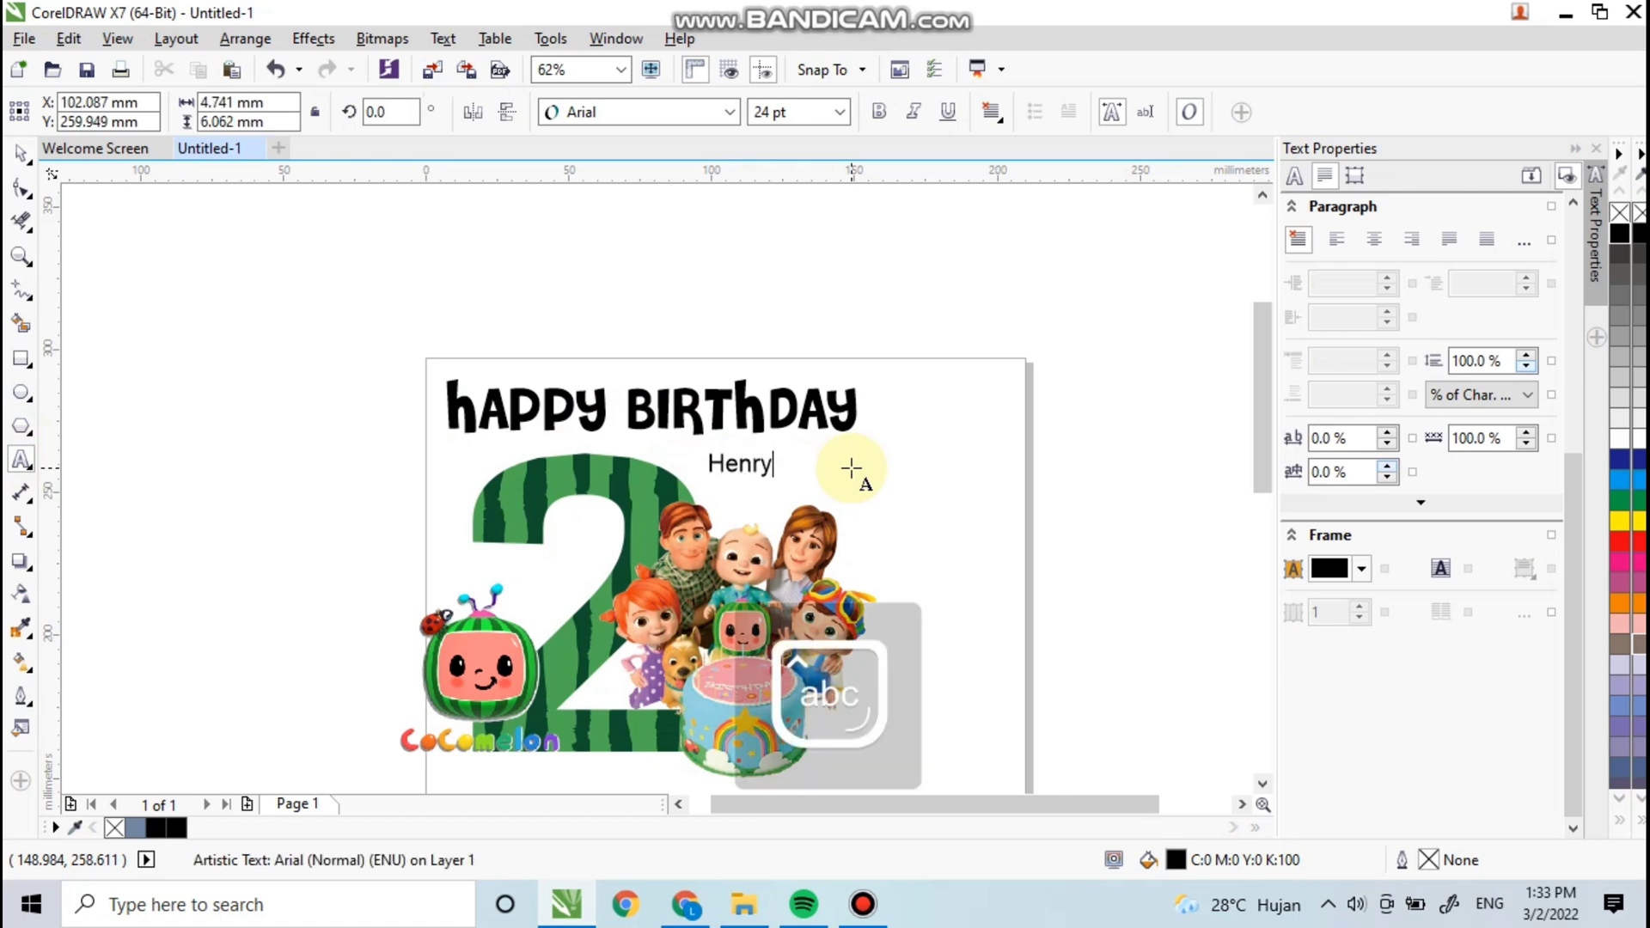
pyautogui.click(21, 153)
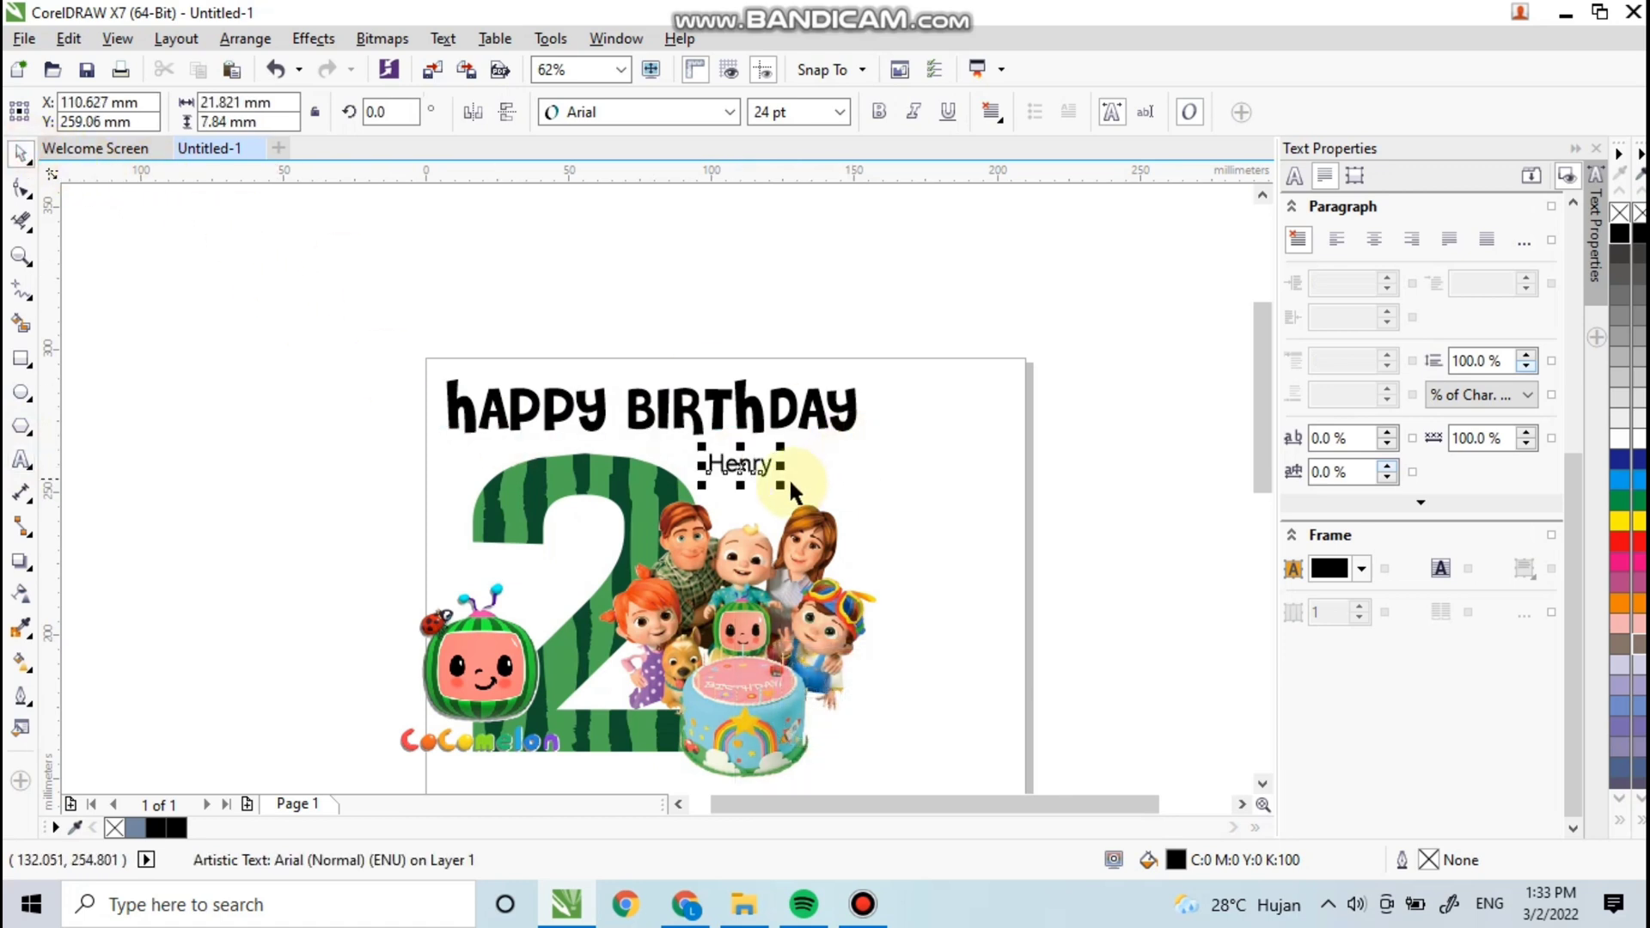
pyautogui.moveTo(781, 484); pyautogui.dragTo(850, 654)
pyautogui.click(974, 531)
# Step: Change the child's name to the Andy font and enlarge it to about 48 mm wide
pyautogui.scroll(1, 822, 494)
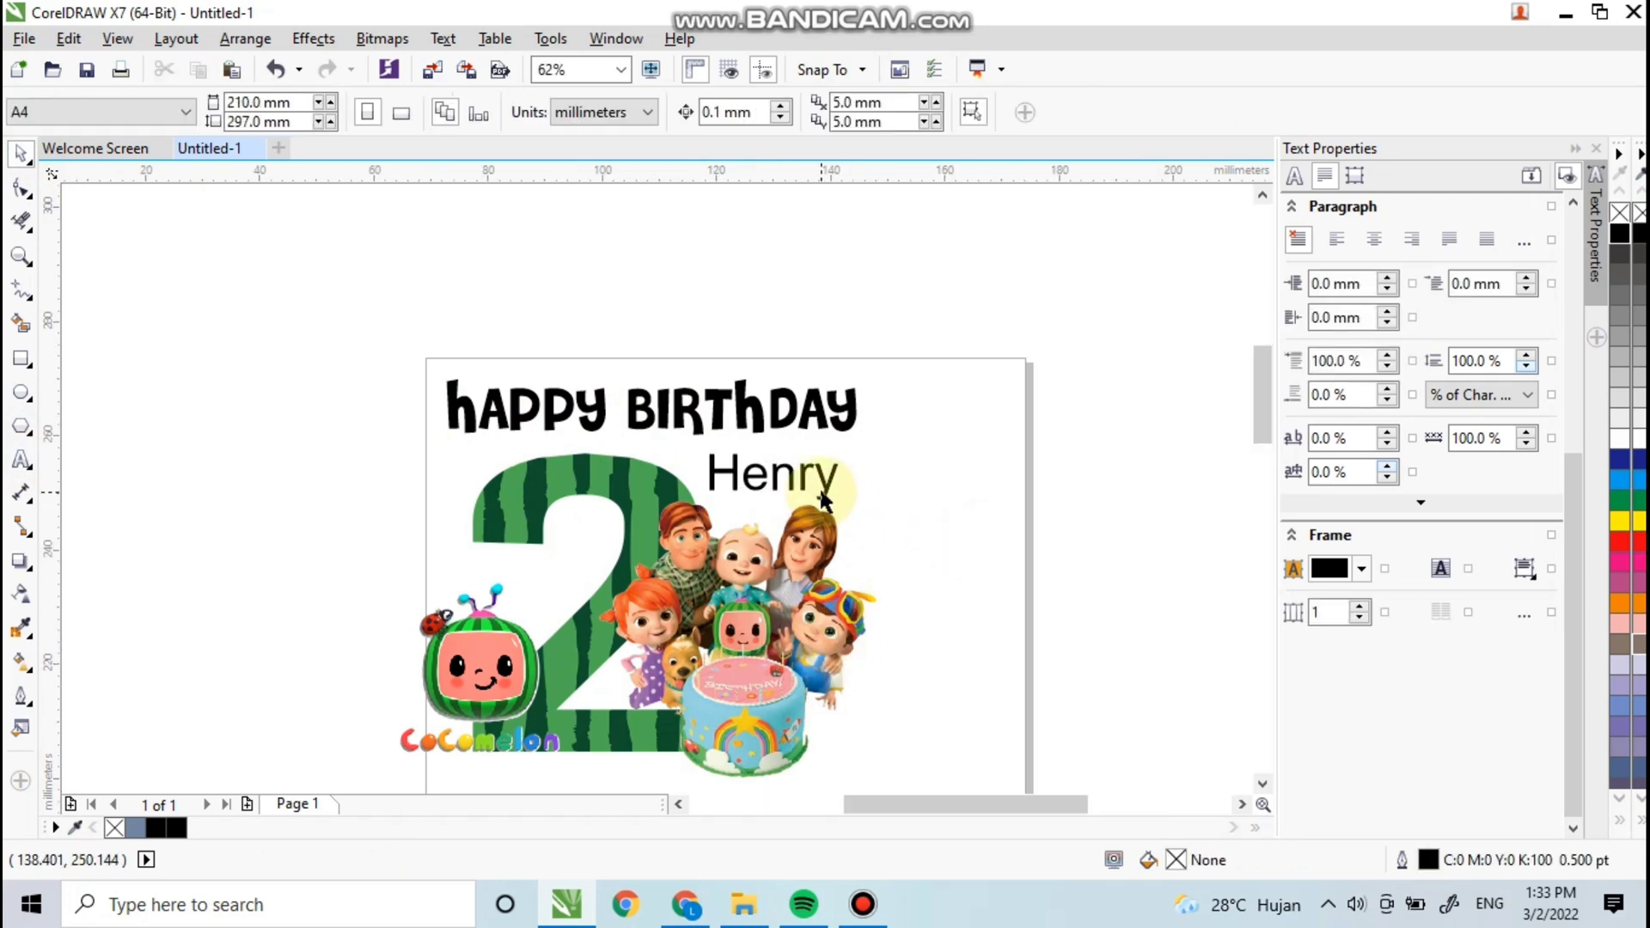
pyautogui.scroll(1, 823, 498)
pyautogui.click(840, 560)
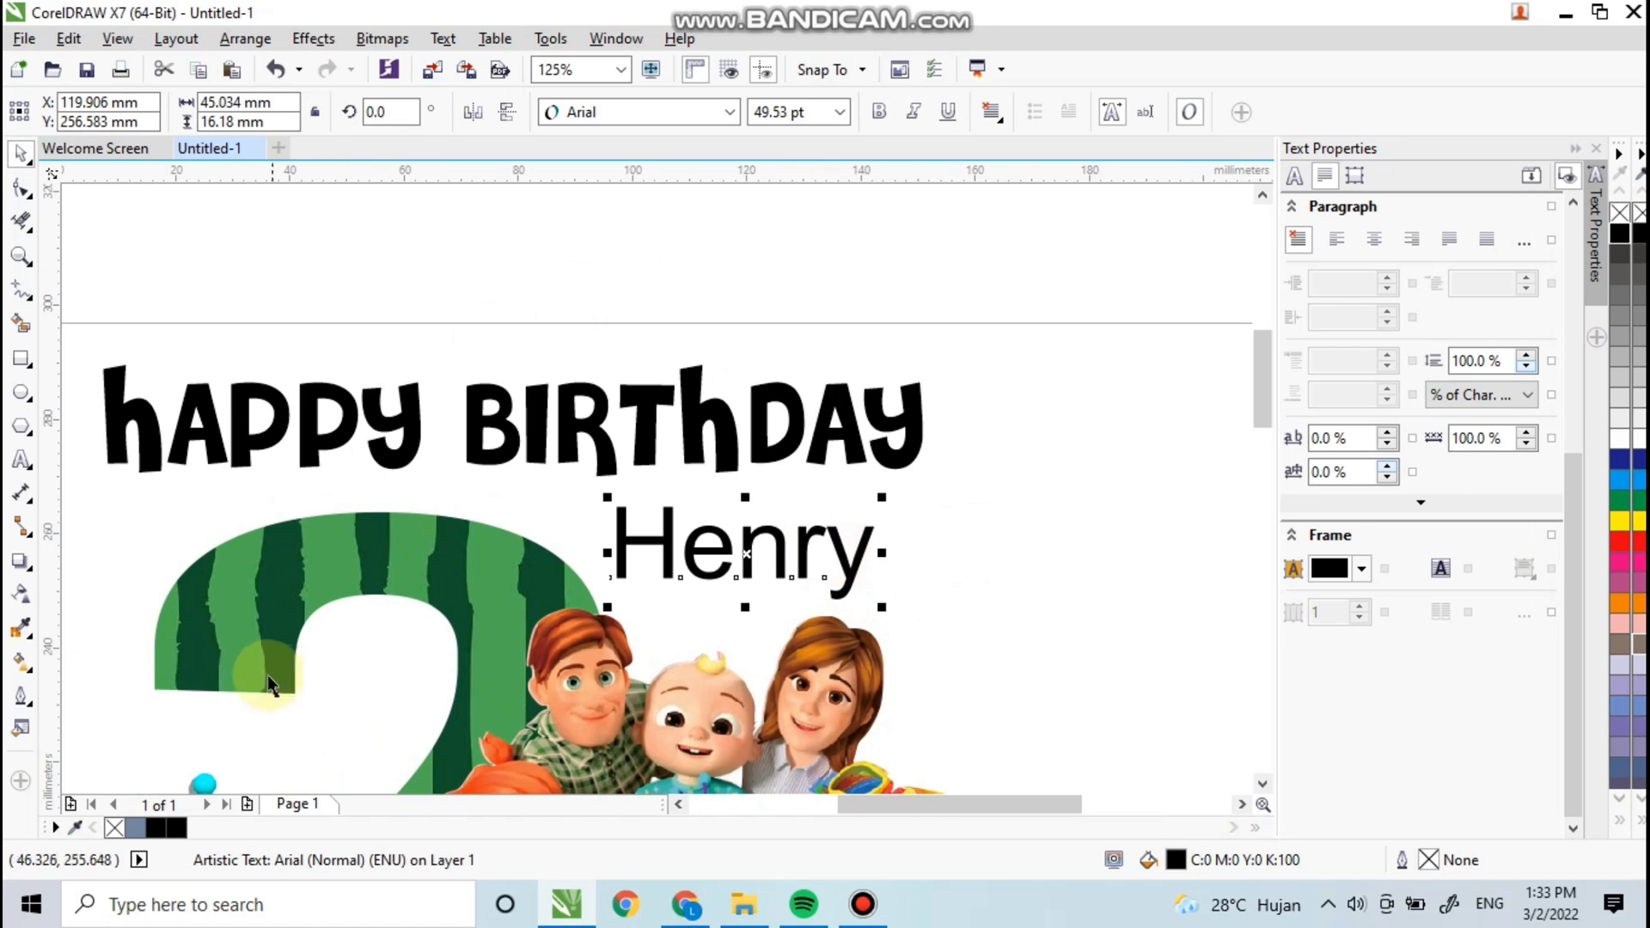
pyautogui.click(572, 111)
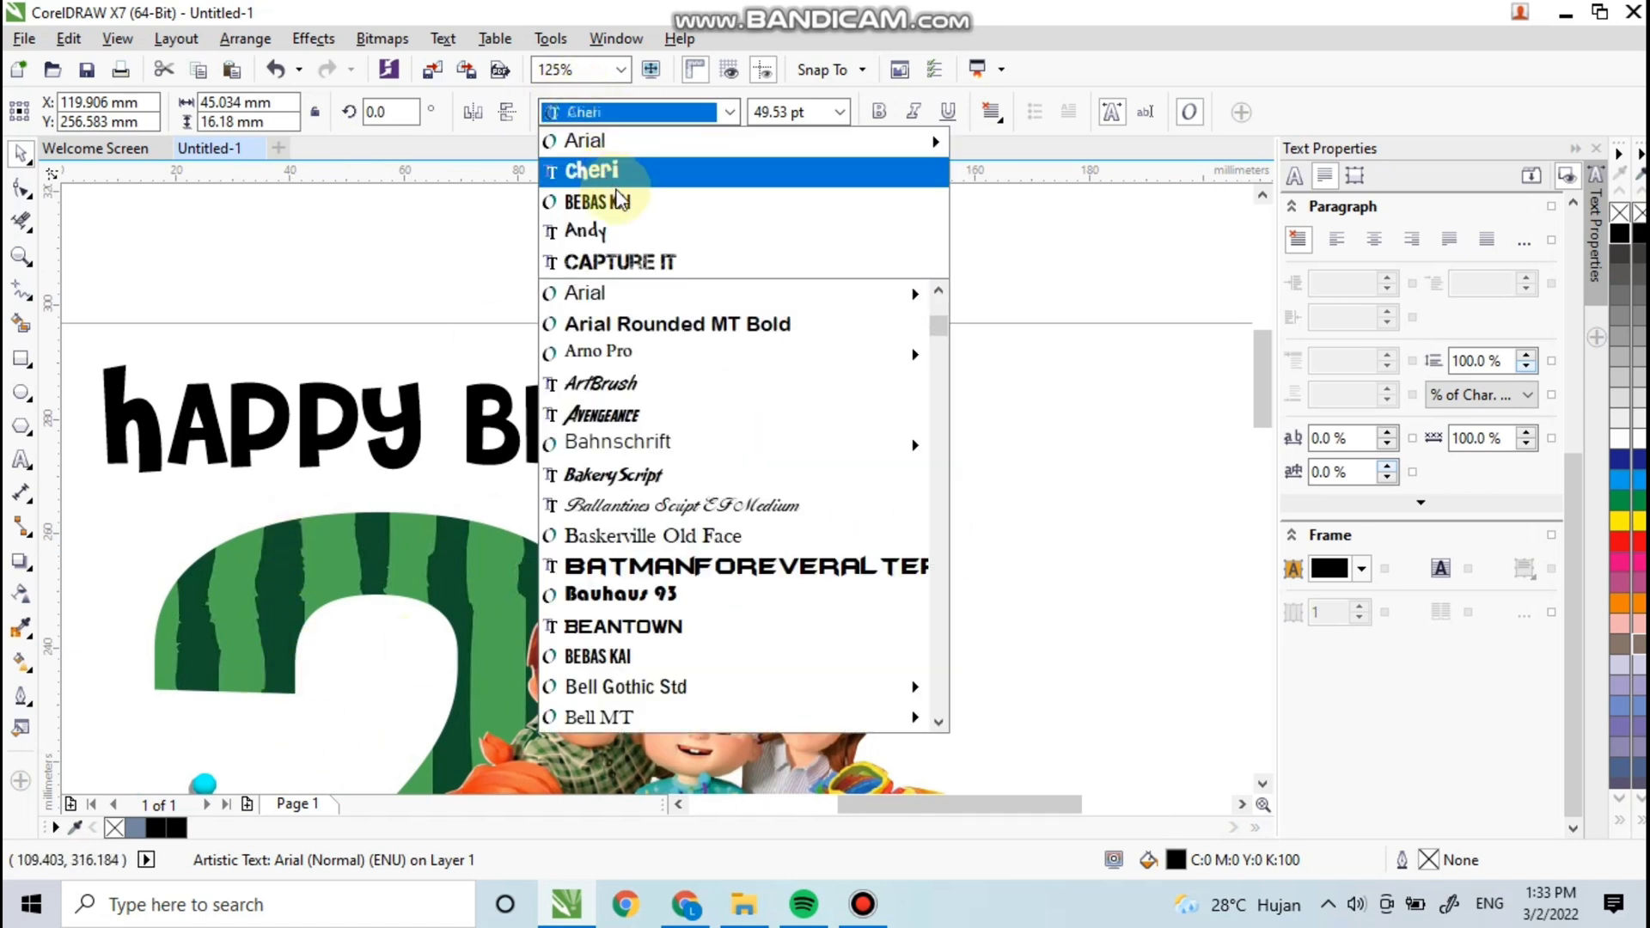
pyautogui.click(617, 229)
pyautogui.moveTo(831, 500); pyautogui.dragTo(894, 470)
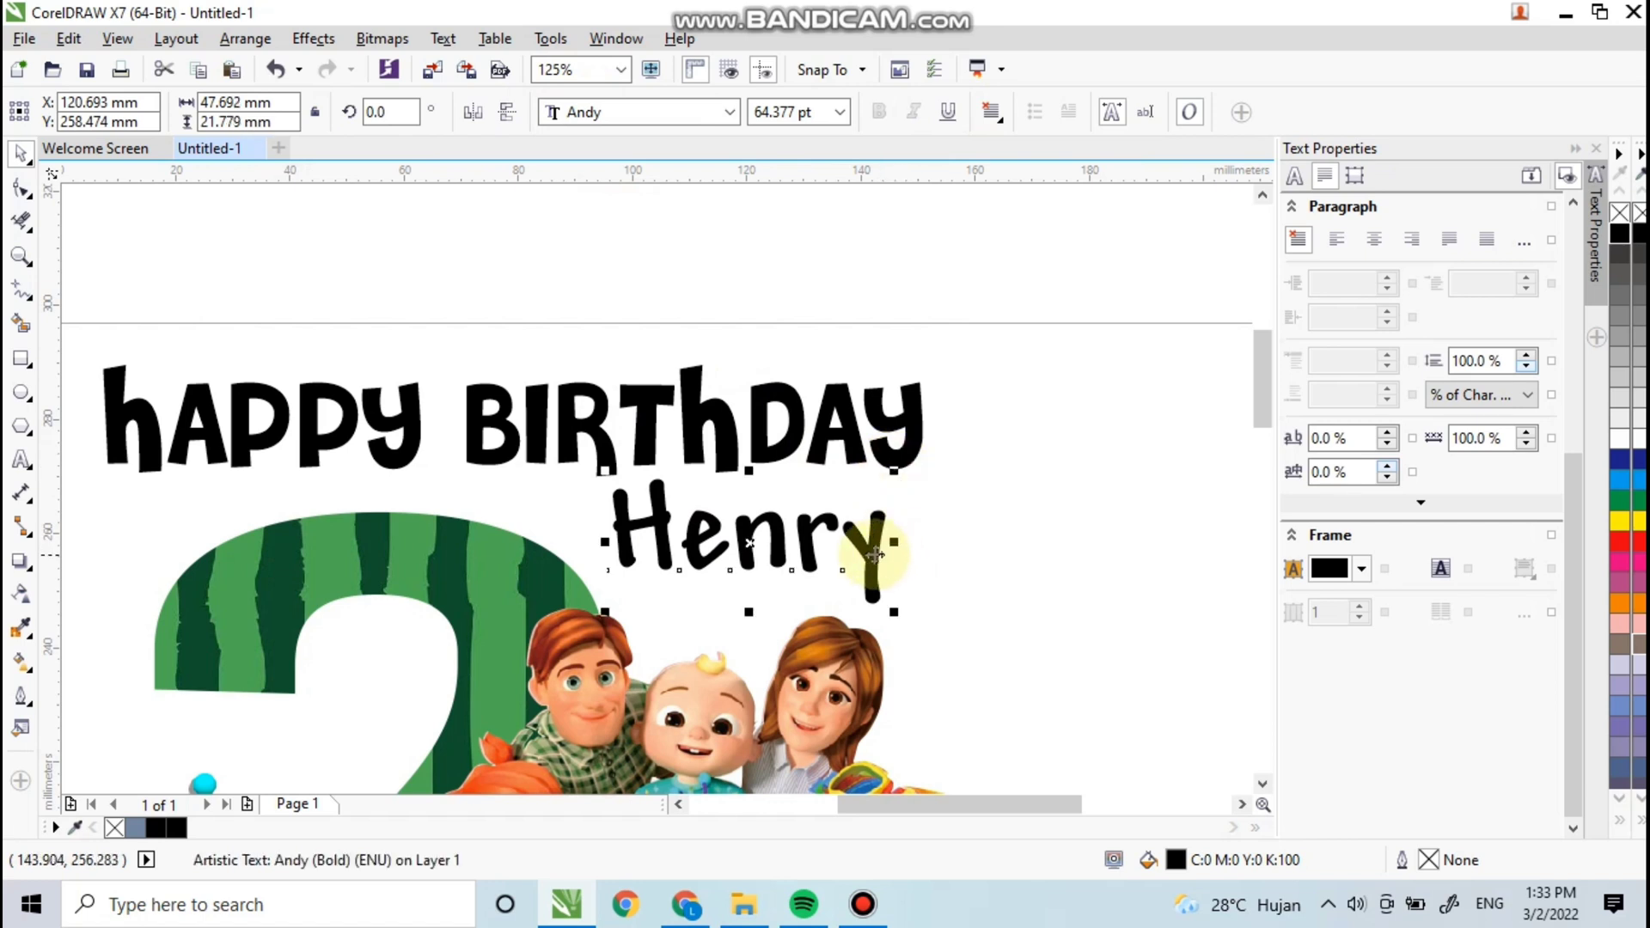
pyautogui.moveTo(872, 552); pyautogui.dragTo(870, 553)
pyautogui.click(988, 601)
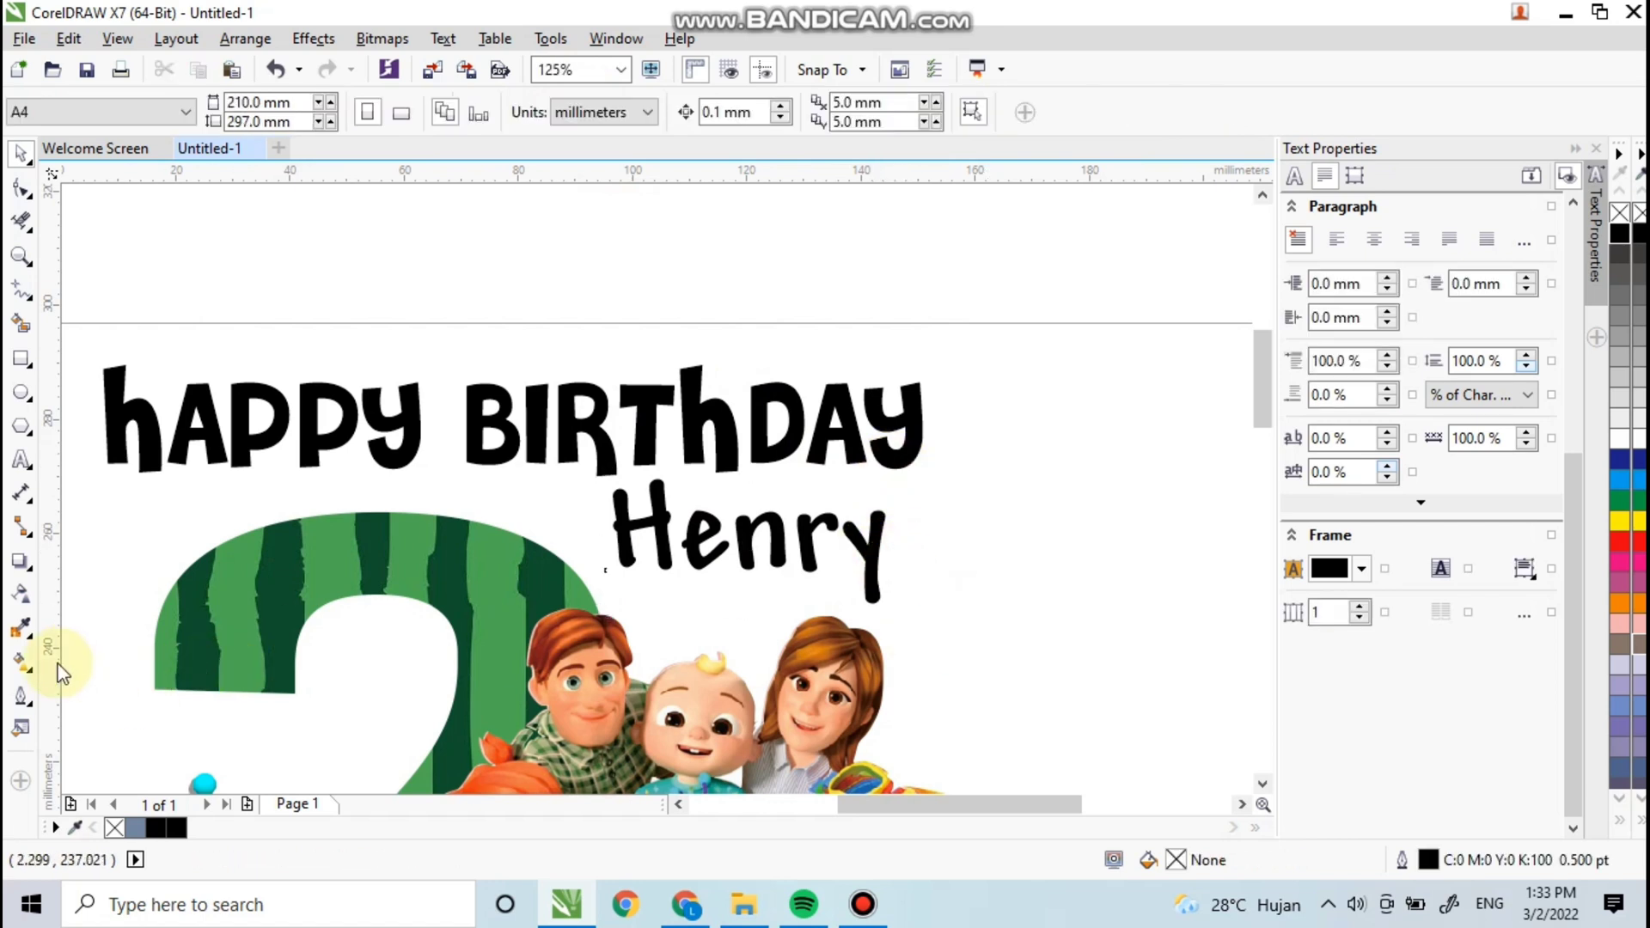
# Step: Sample the dark green stripe of the number 2 and apply it as the fill of the HAPPY BIRTHDAY heading
pyautogui.click(26, 636)
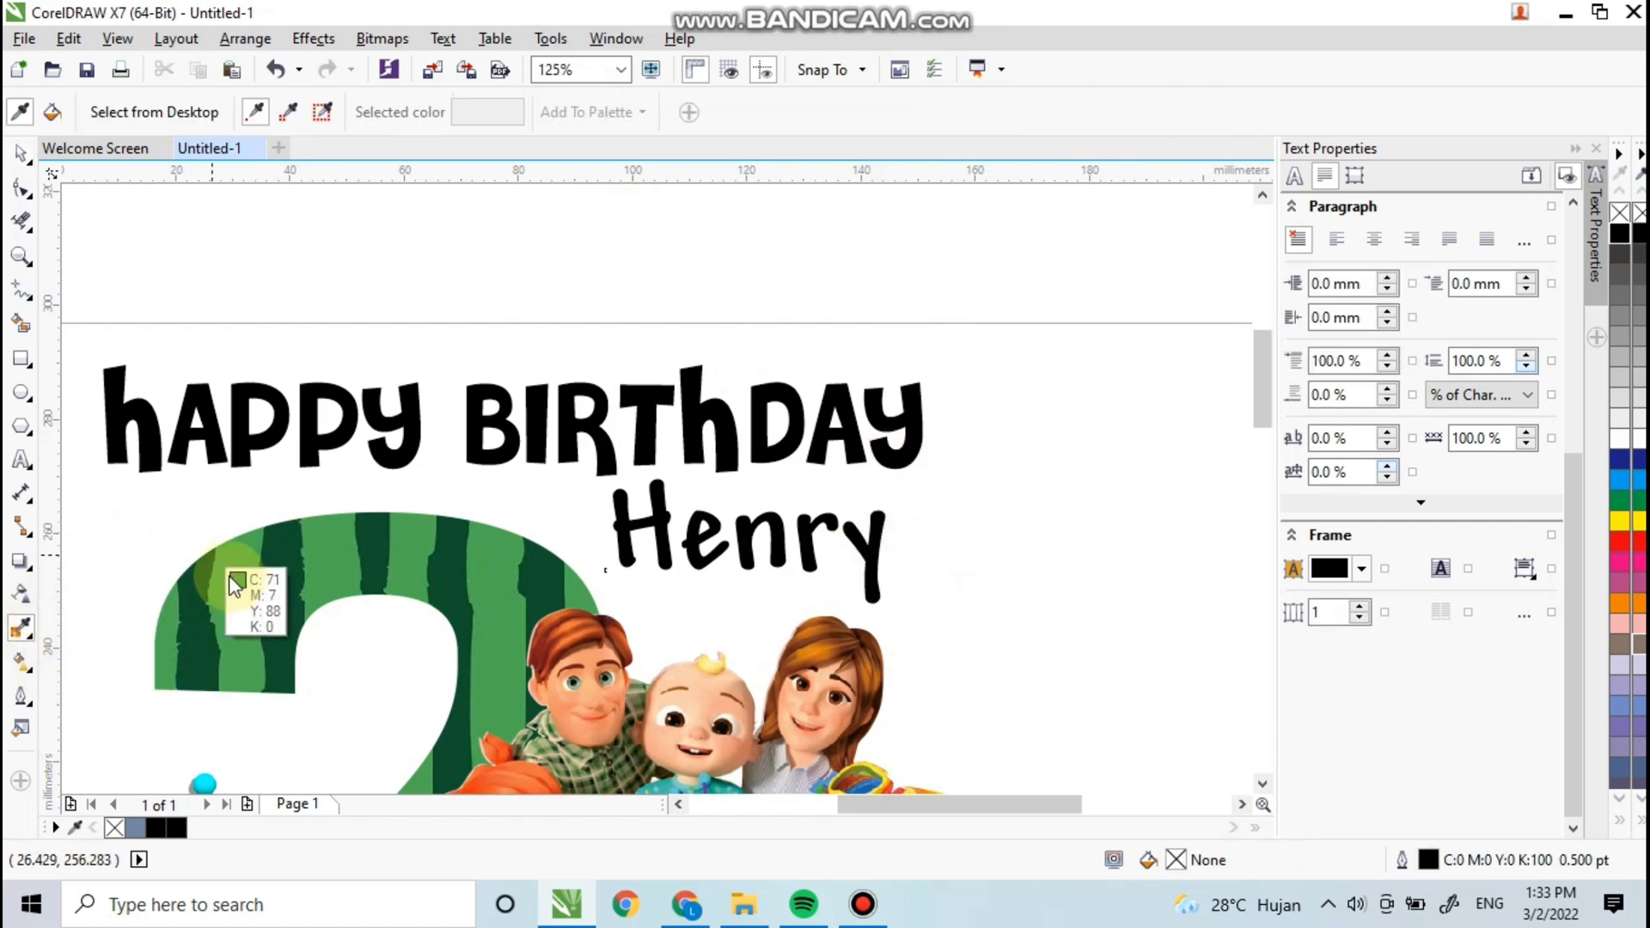
pyautogui.click(180, 583)
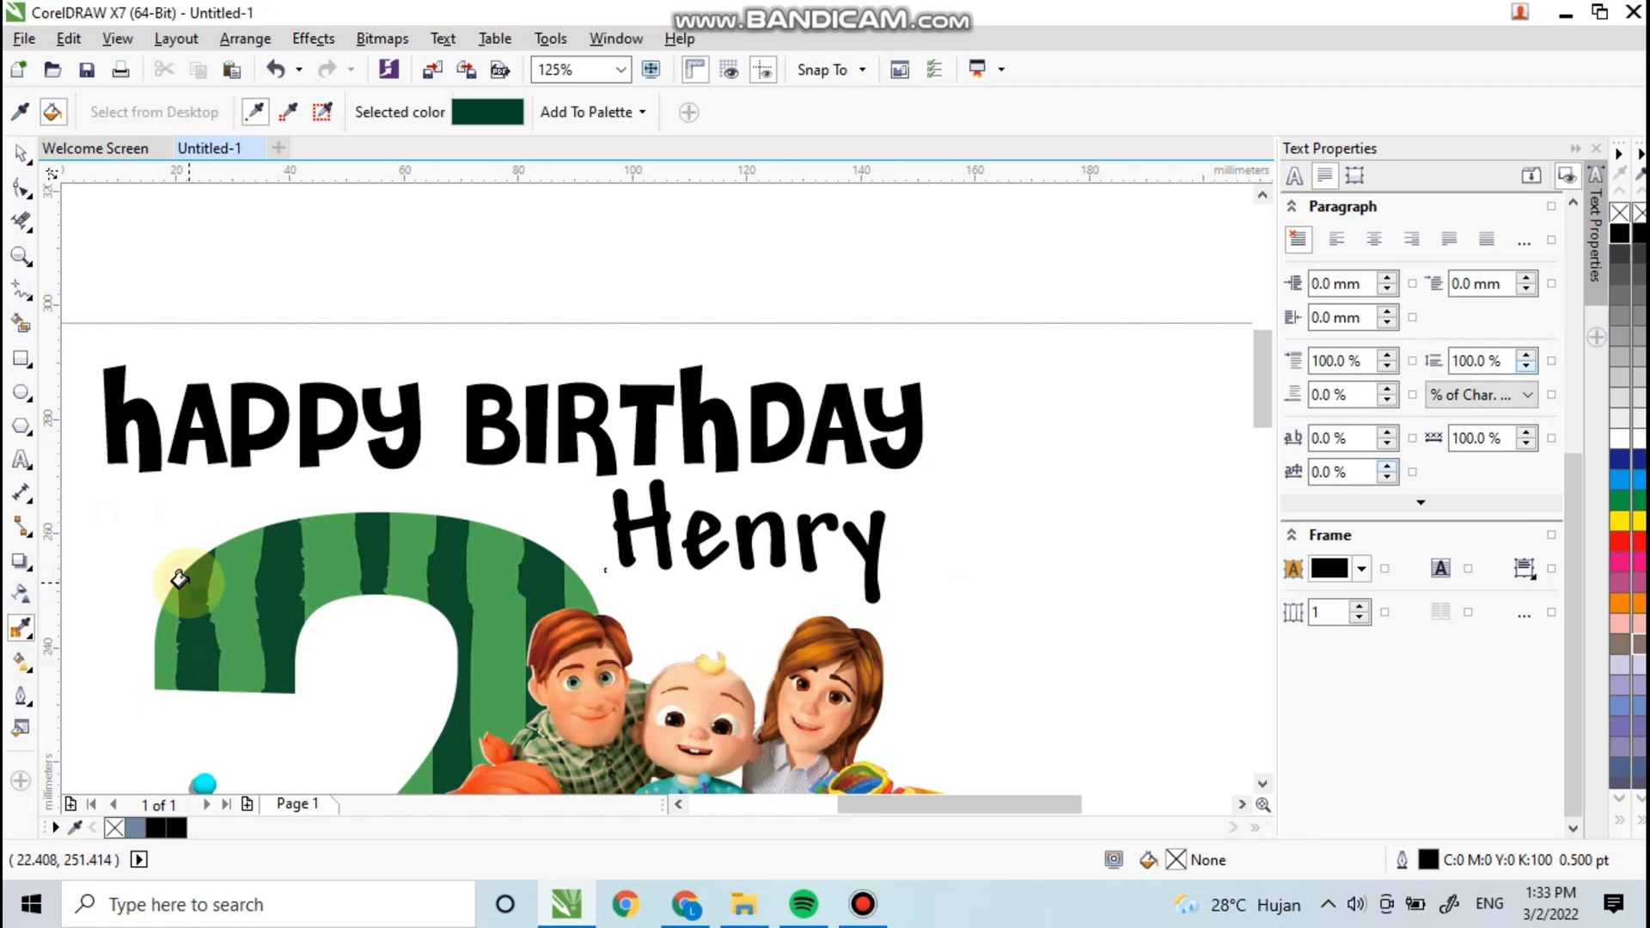
pyautogui.click(234, 430)
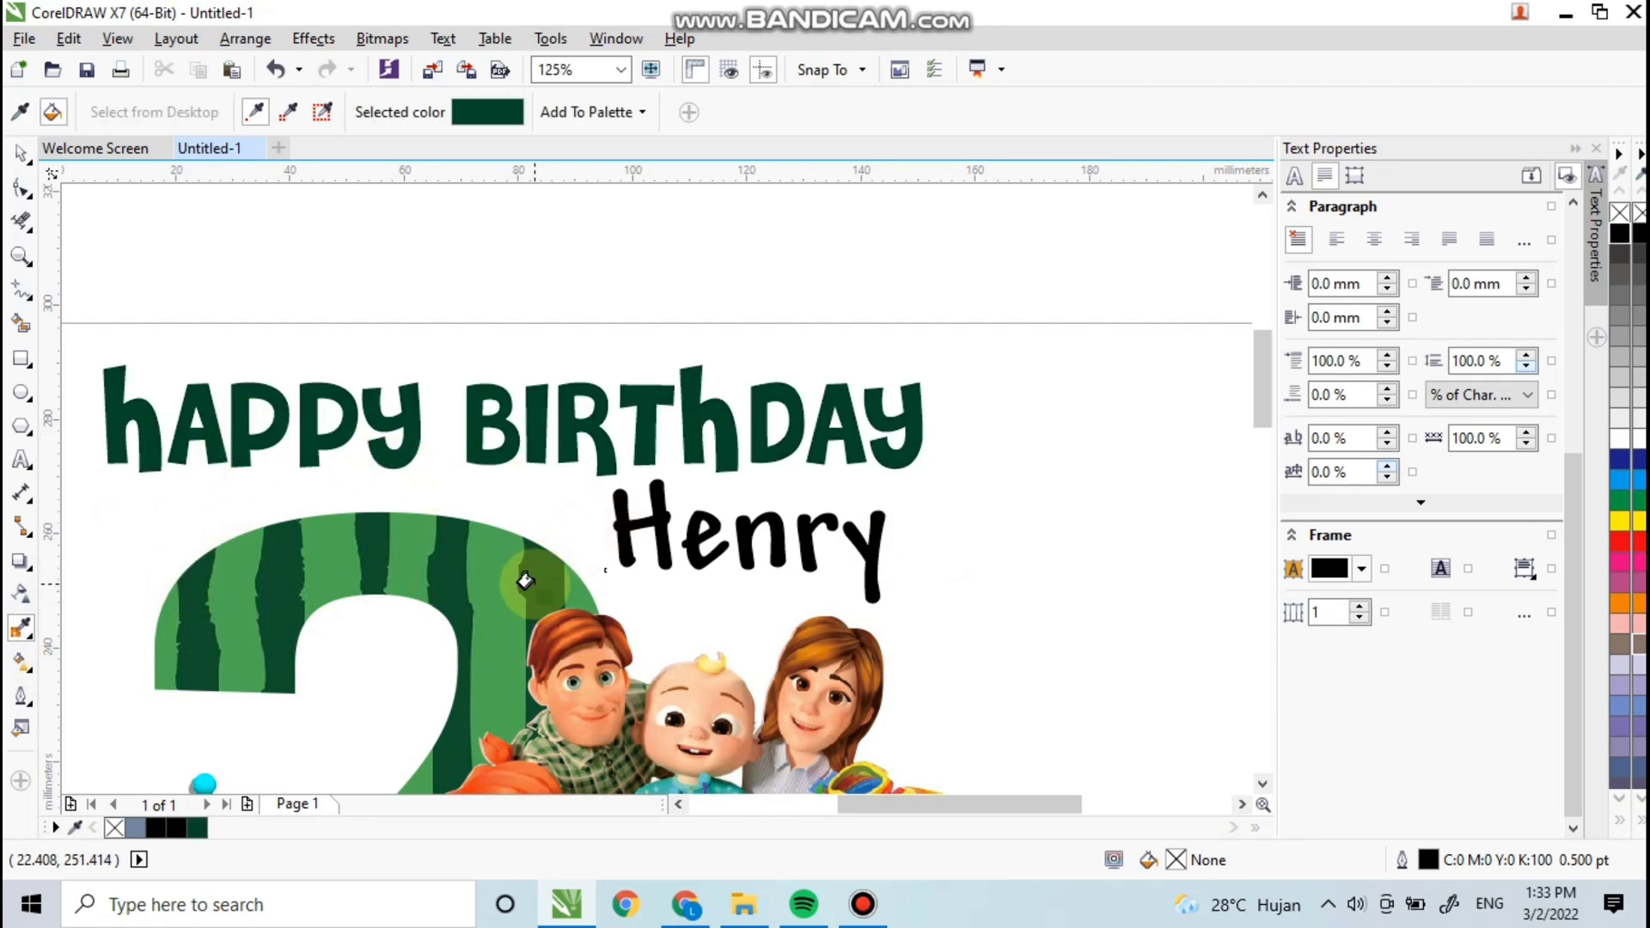
pyautogui.press('space')
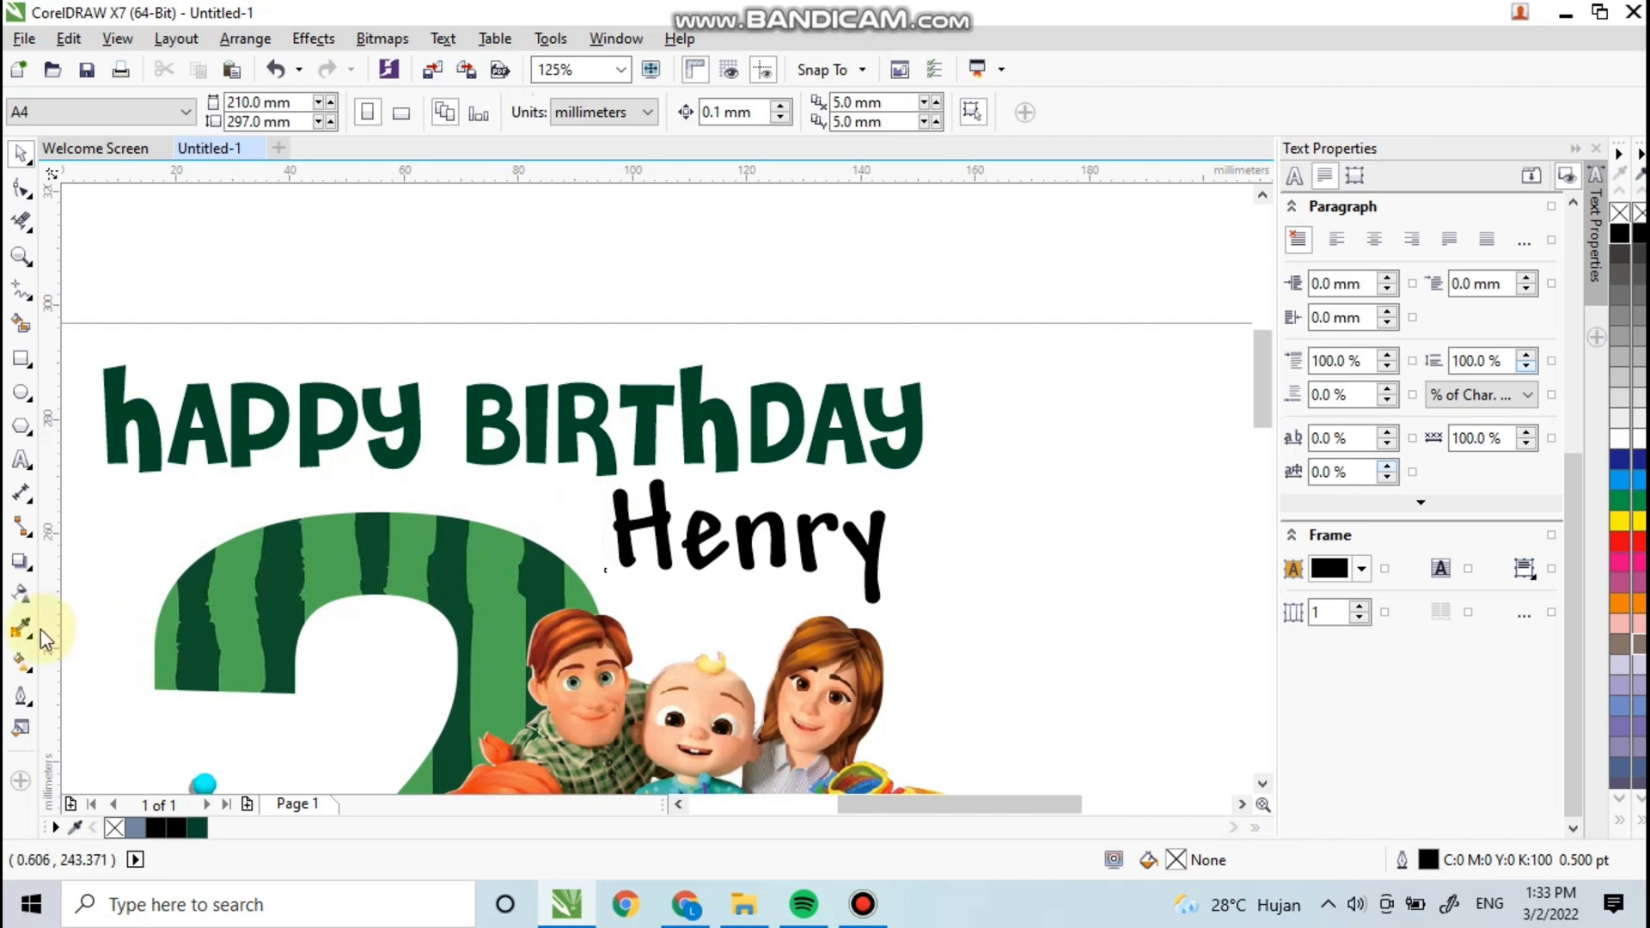
# Step: Sample the light green of the number 2 and apply it as the fill of the child's name
pyautogui.click(24, 634)
pyautogui.click(555, 569)
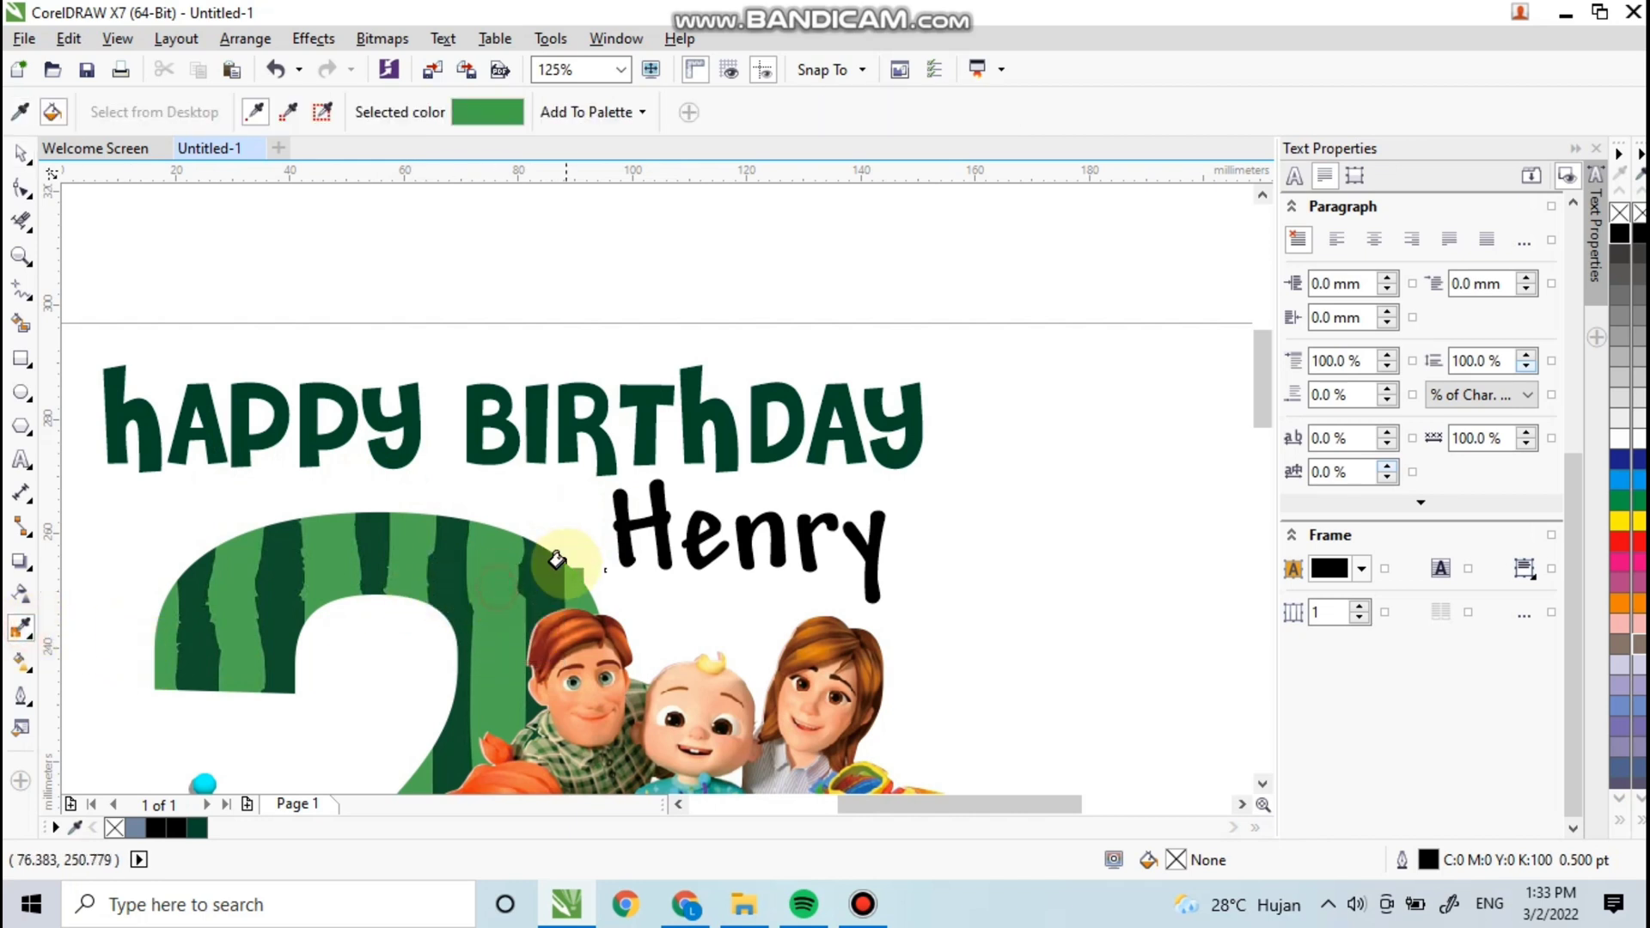
pyautogui.click(656, 513)
pyautogui.scroll(-2, 656, 507)
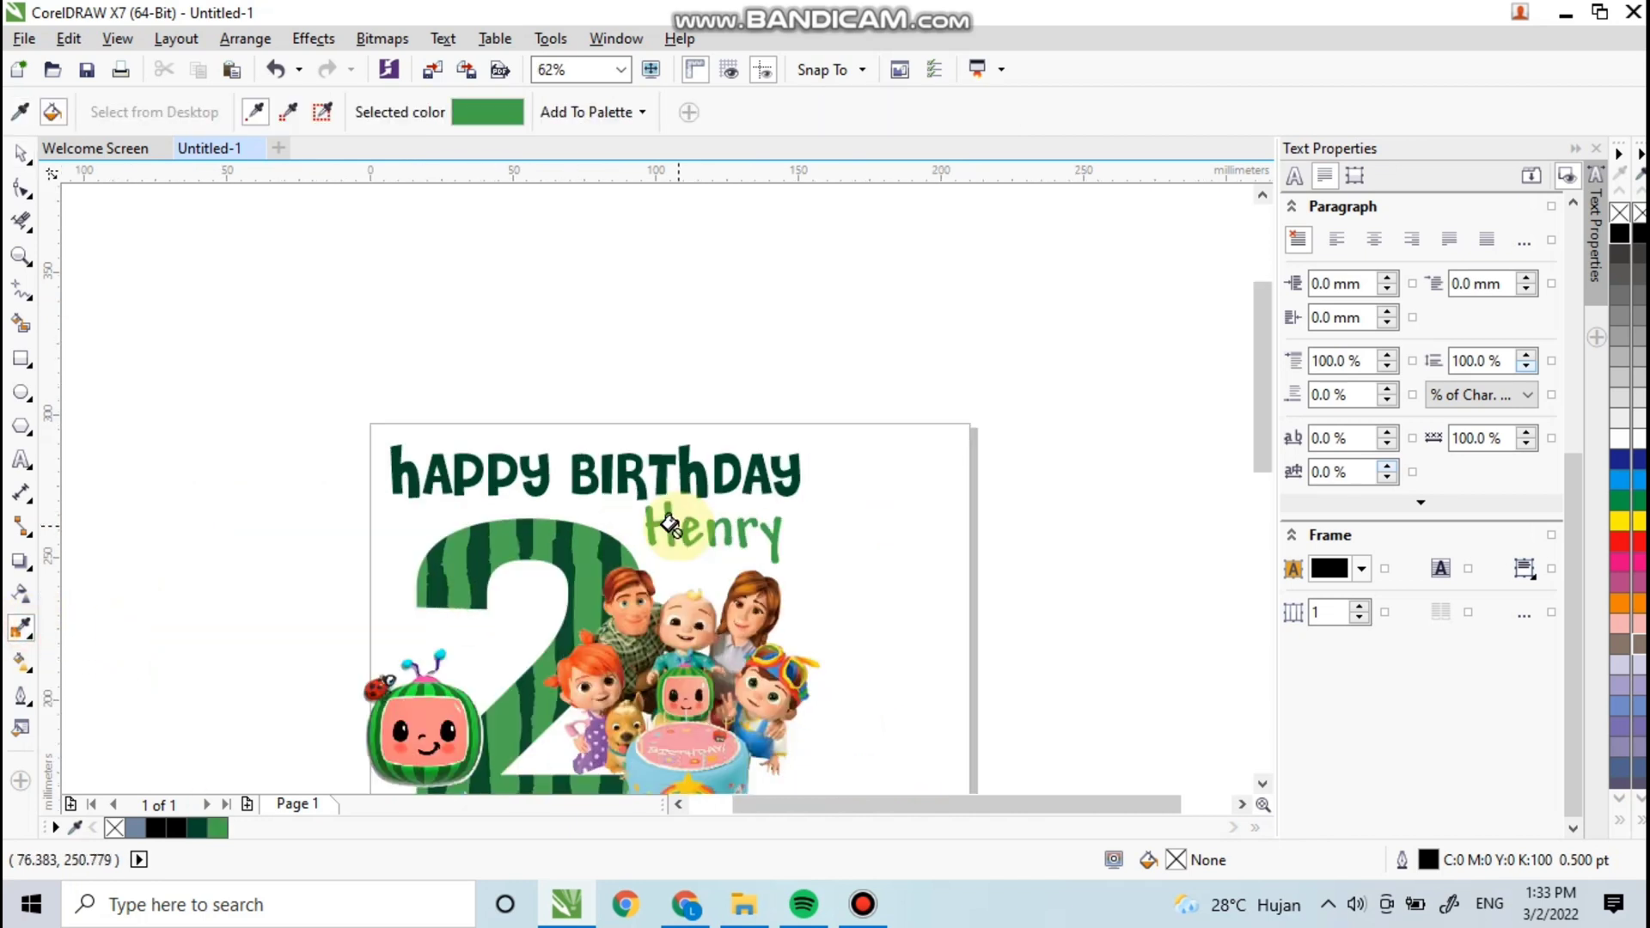
pyautogui.click(23, 154)
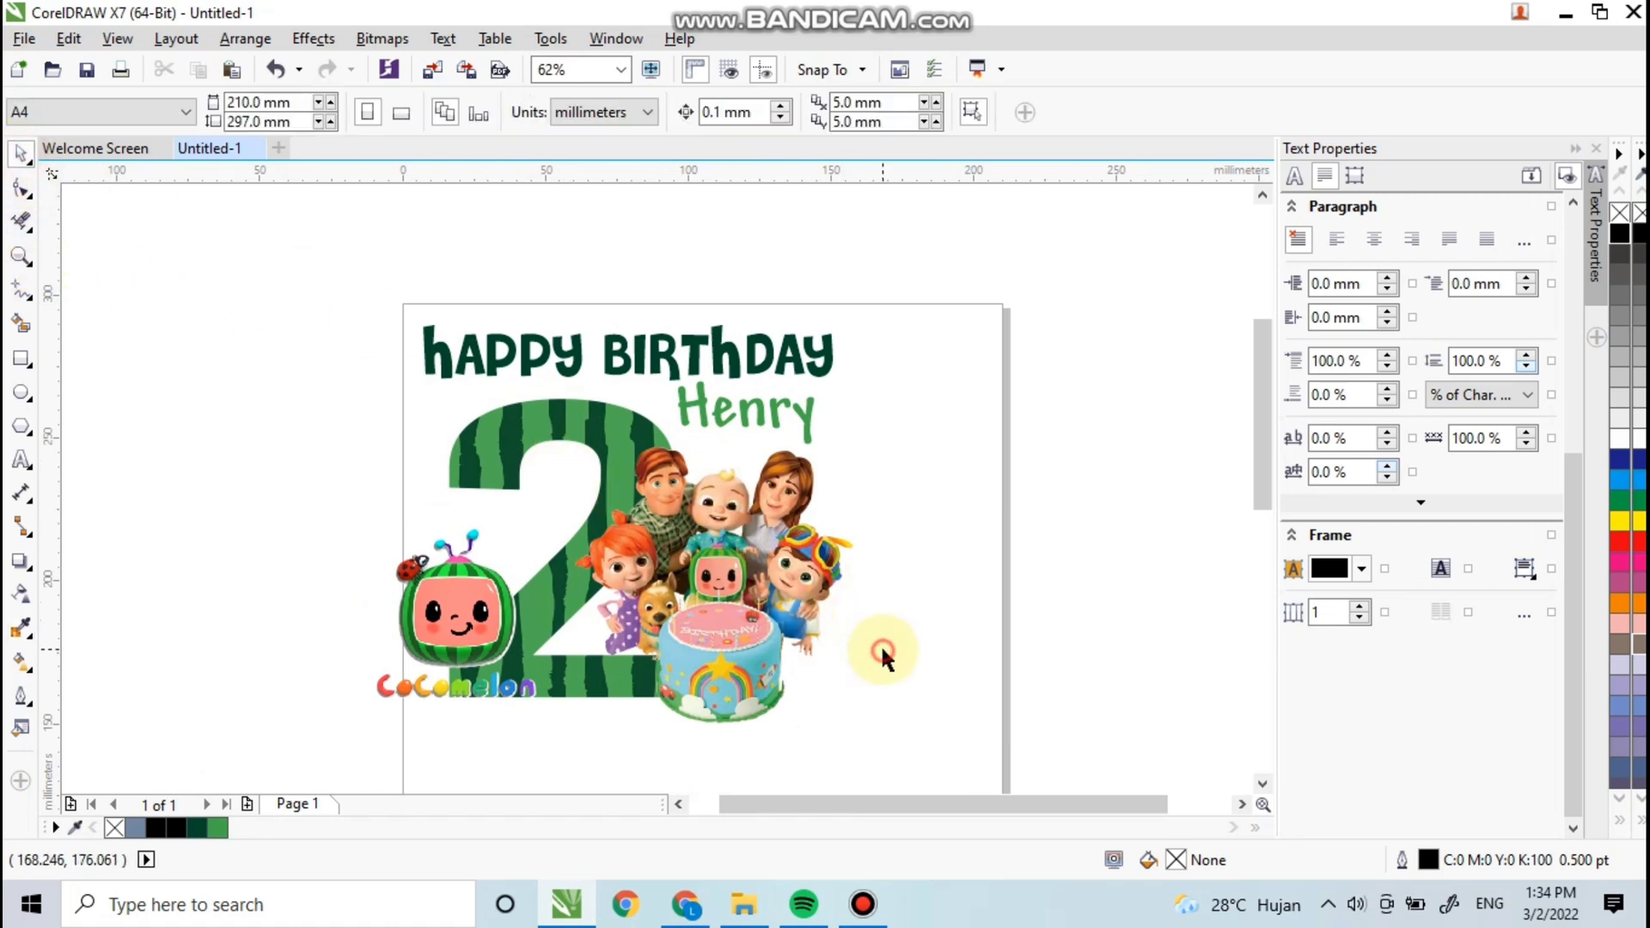
# Step: Bring the white T-shirt photo on grey from the MARKETPLACE > KAOS POLOS folder in File Explorer into the CorelDRAW document
pyautogui.scroll(-1, 876, 648)
pyautogui.scroll(1, 839, 605)
pyautogui.moveTo(837, 616); pyautogui.dragTo(978, 637)
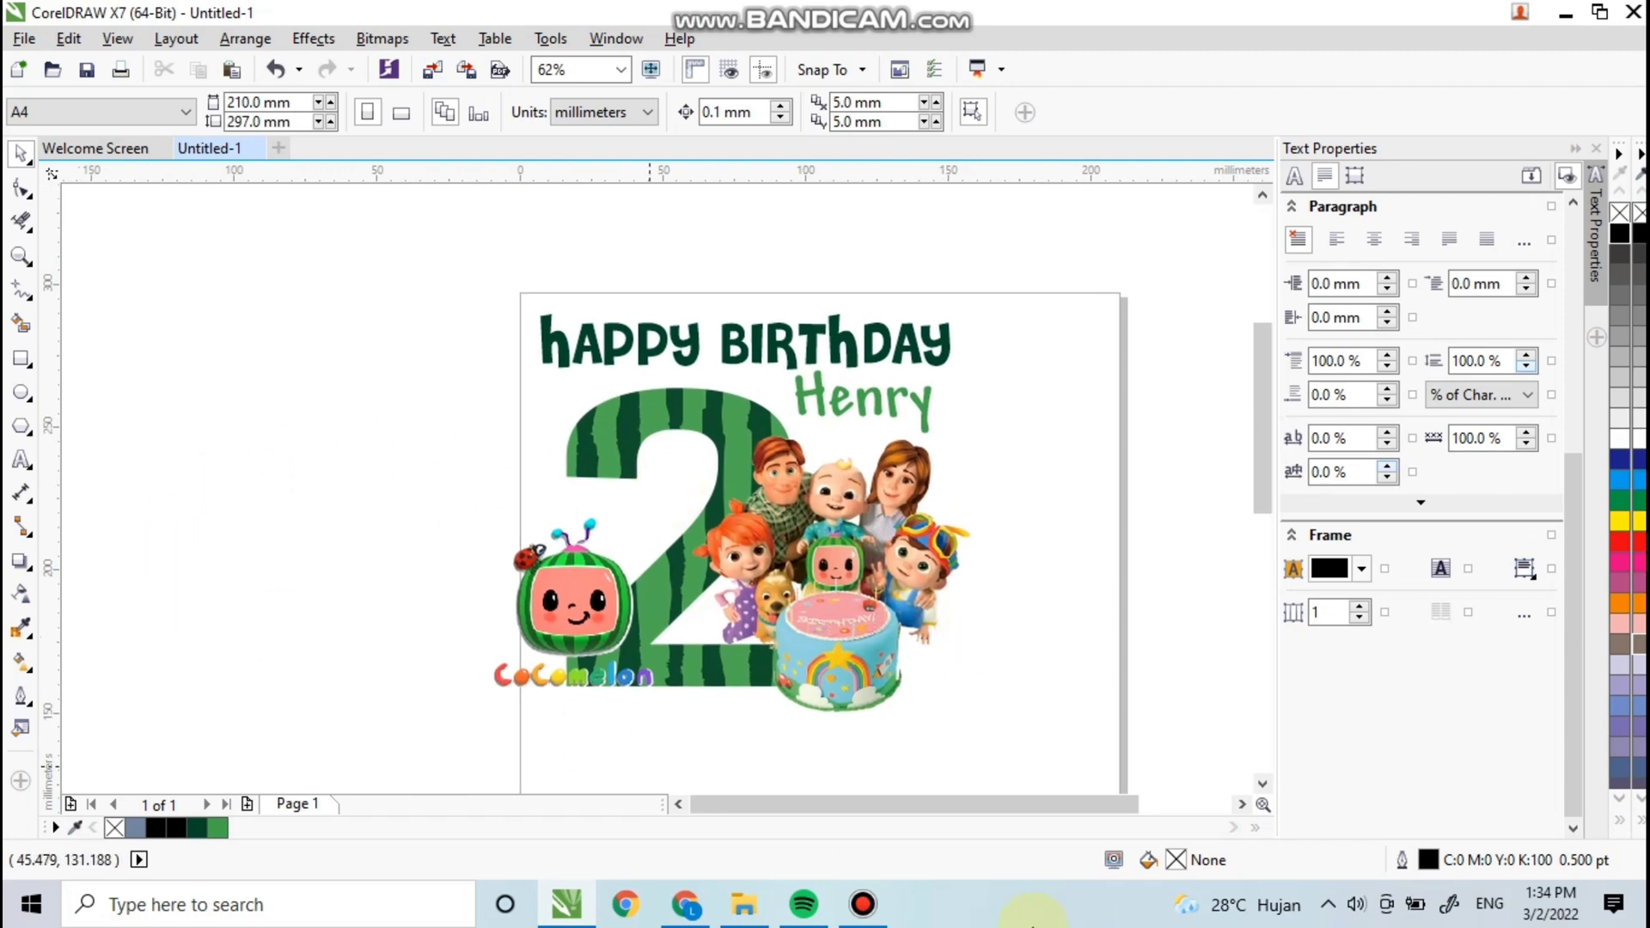
pyautogui.click(742, 905)
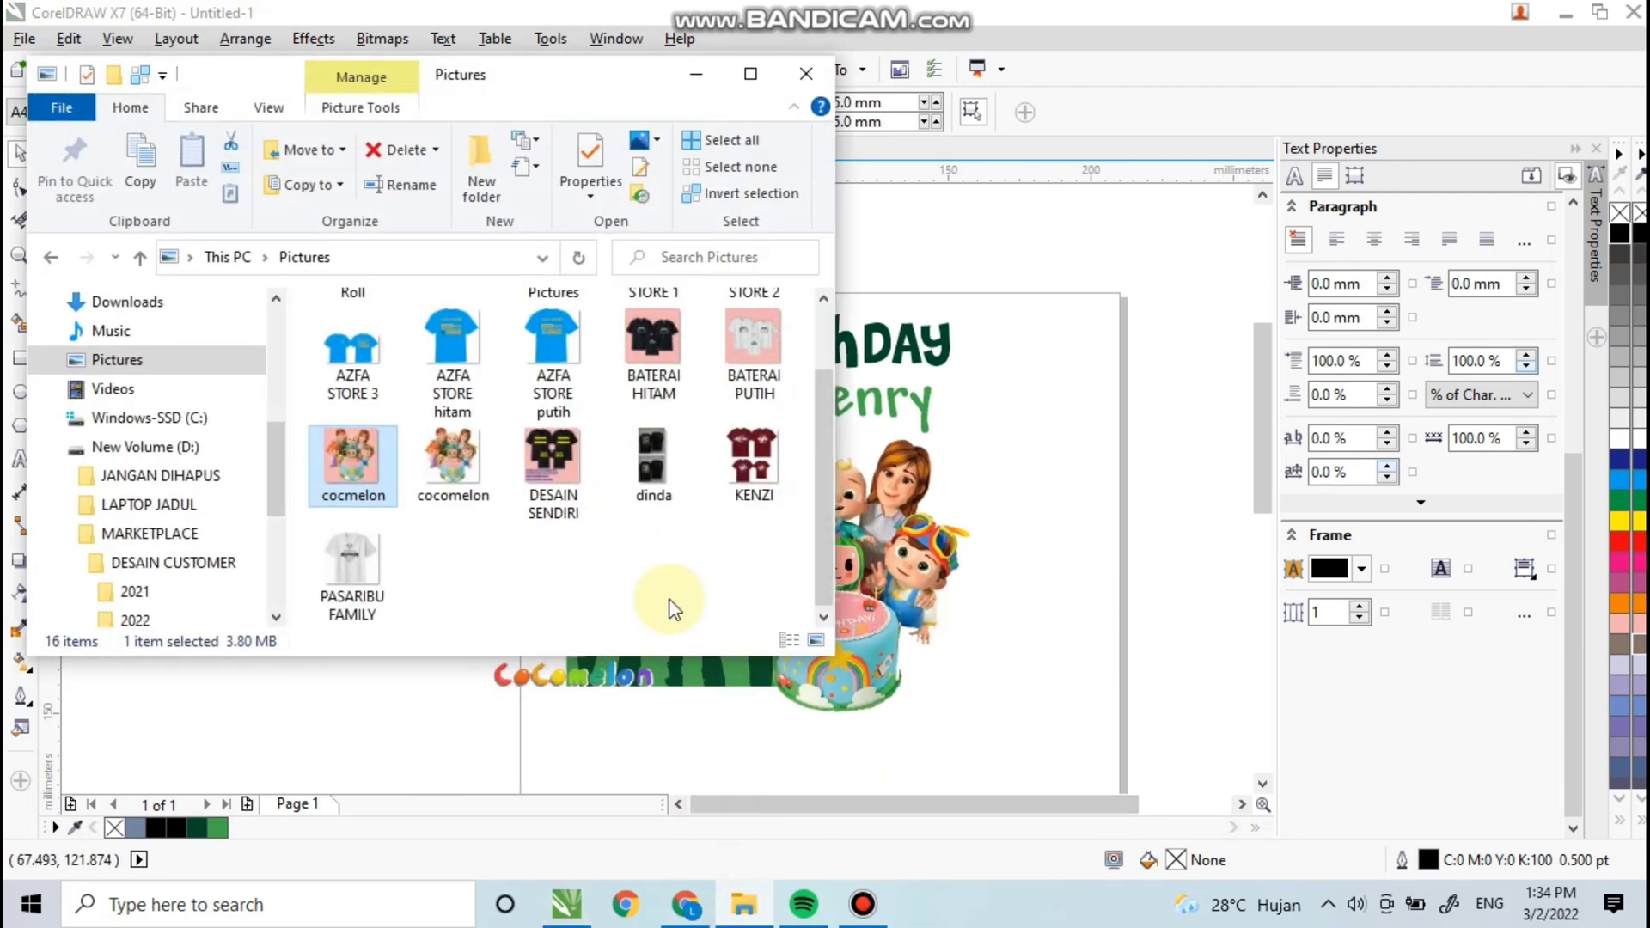
pyautogui.click(146, 430)
pyautogui.doubleClick(632, 361)
pyautogui.doubleClick(503, 357)
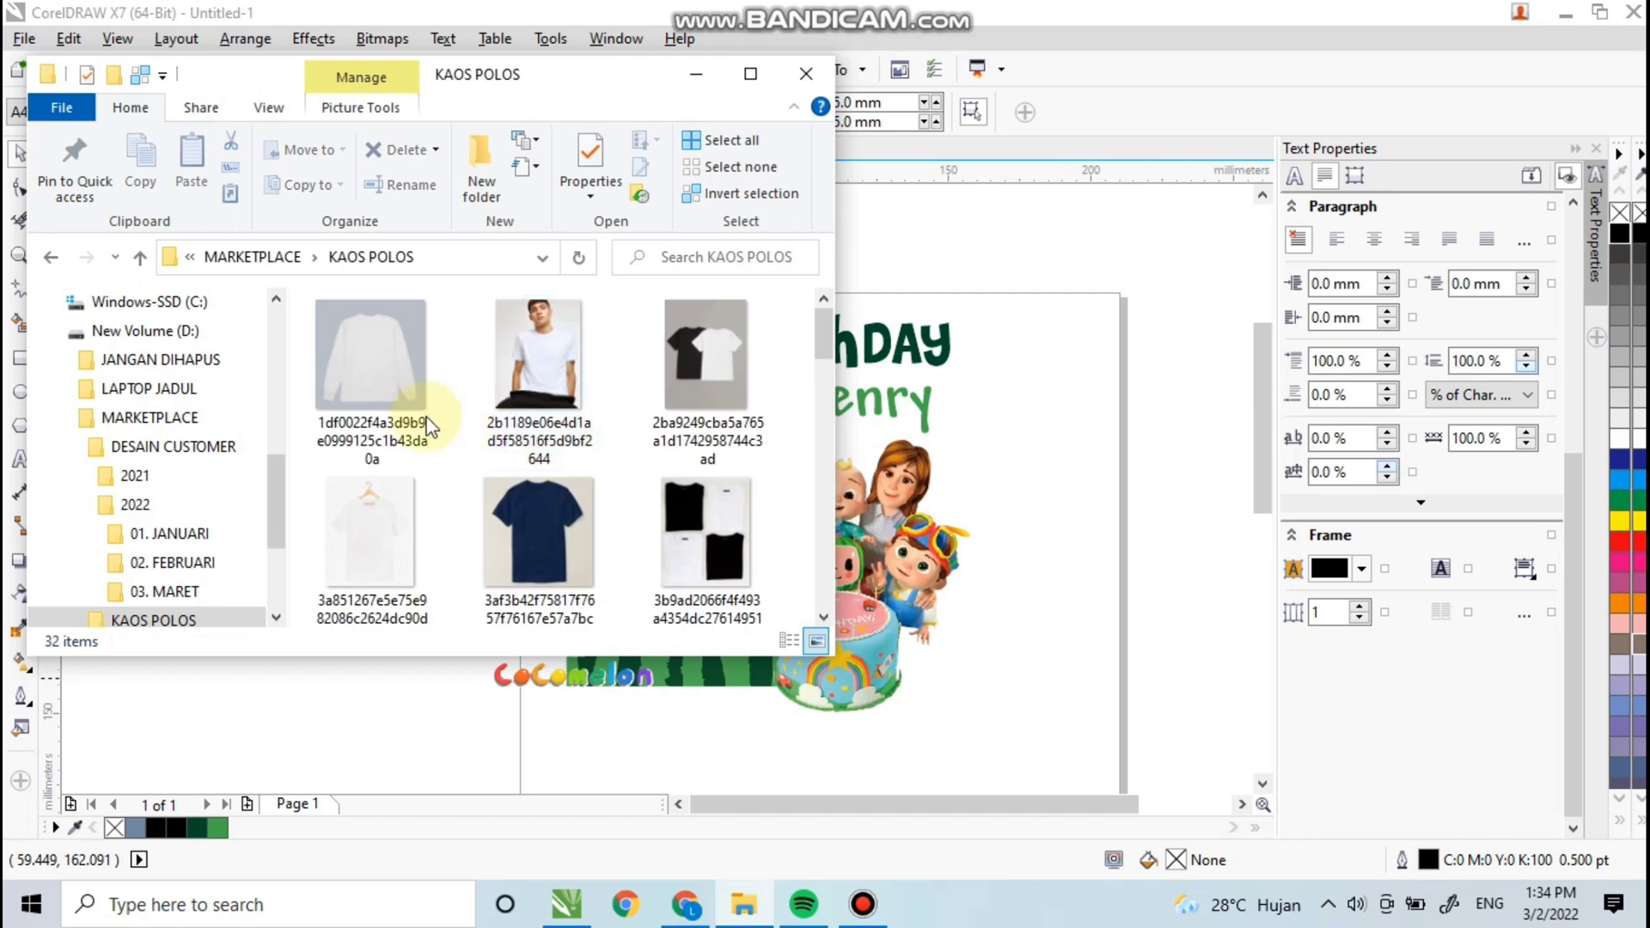
pyautogui.scroll(-4, 406, 456)
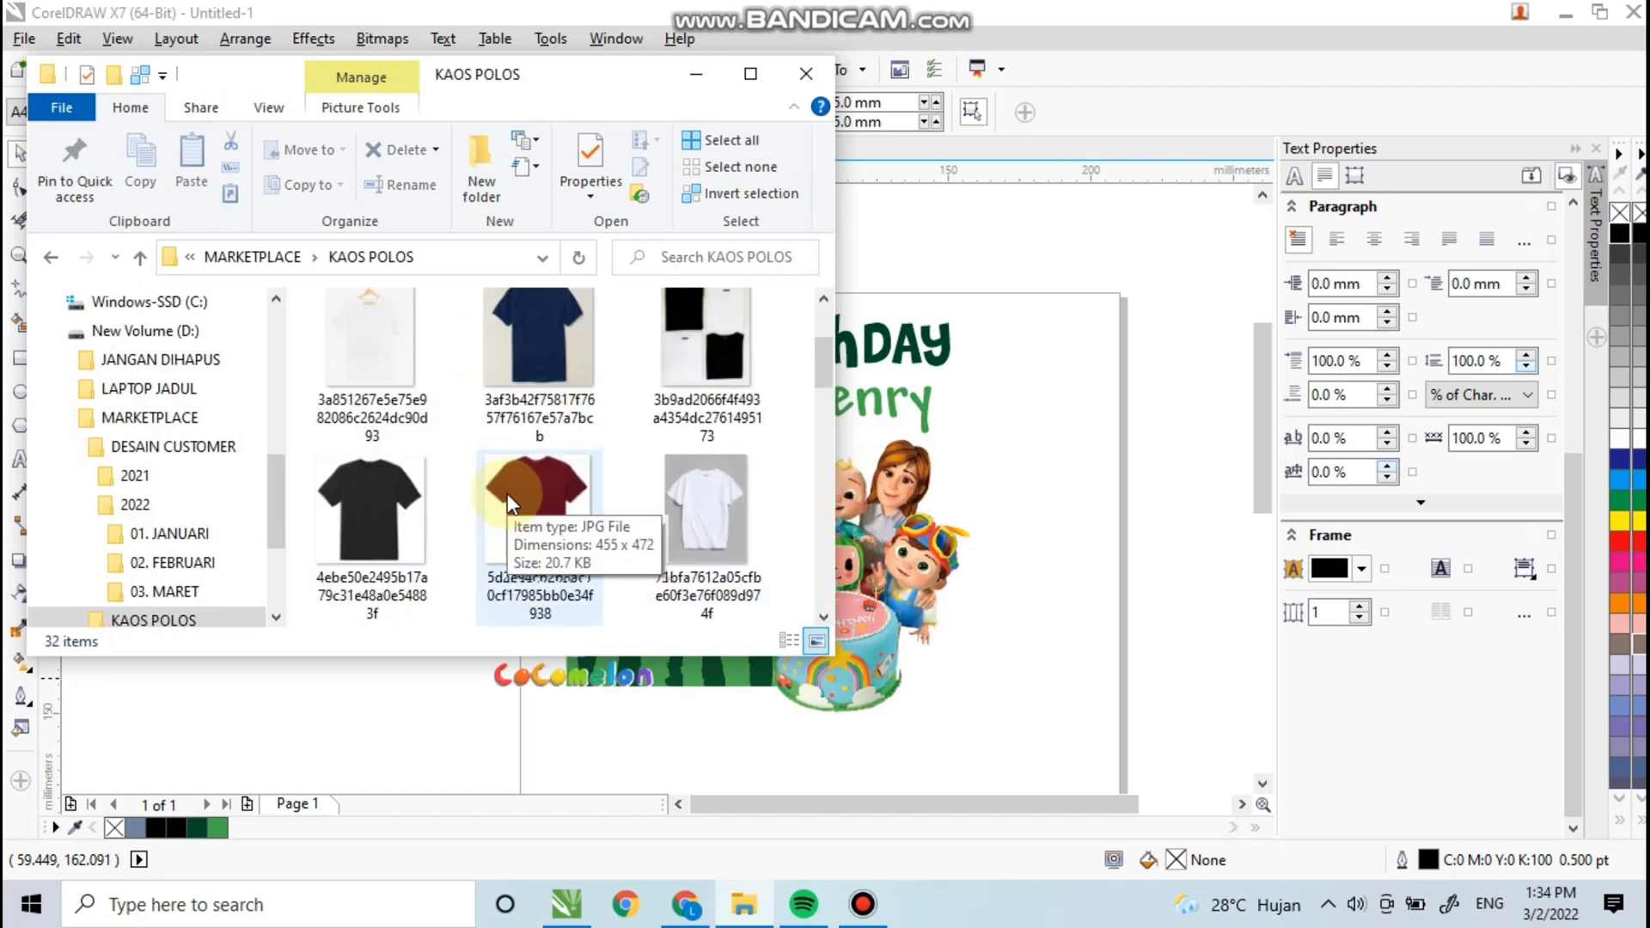
pyautogui.moveTo(693, 357); pyautogui.dragTo(1114, 413)
pyautogui.click(691, 77)
# Step: Enlarge the T-shirt photo to about 95 by 126 mm and place it to the right of the page
pyautogui.moveTo(1004, 433); pyautogui.dragTo(550, 475)
pyautogui.moveTo(729, 550); pyautogui.dragTo(942, 722)
pyautogui.moveTo(754, 615); pyautogui.dragTo(896, 605)
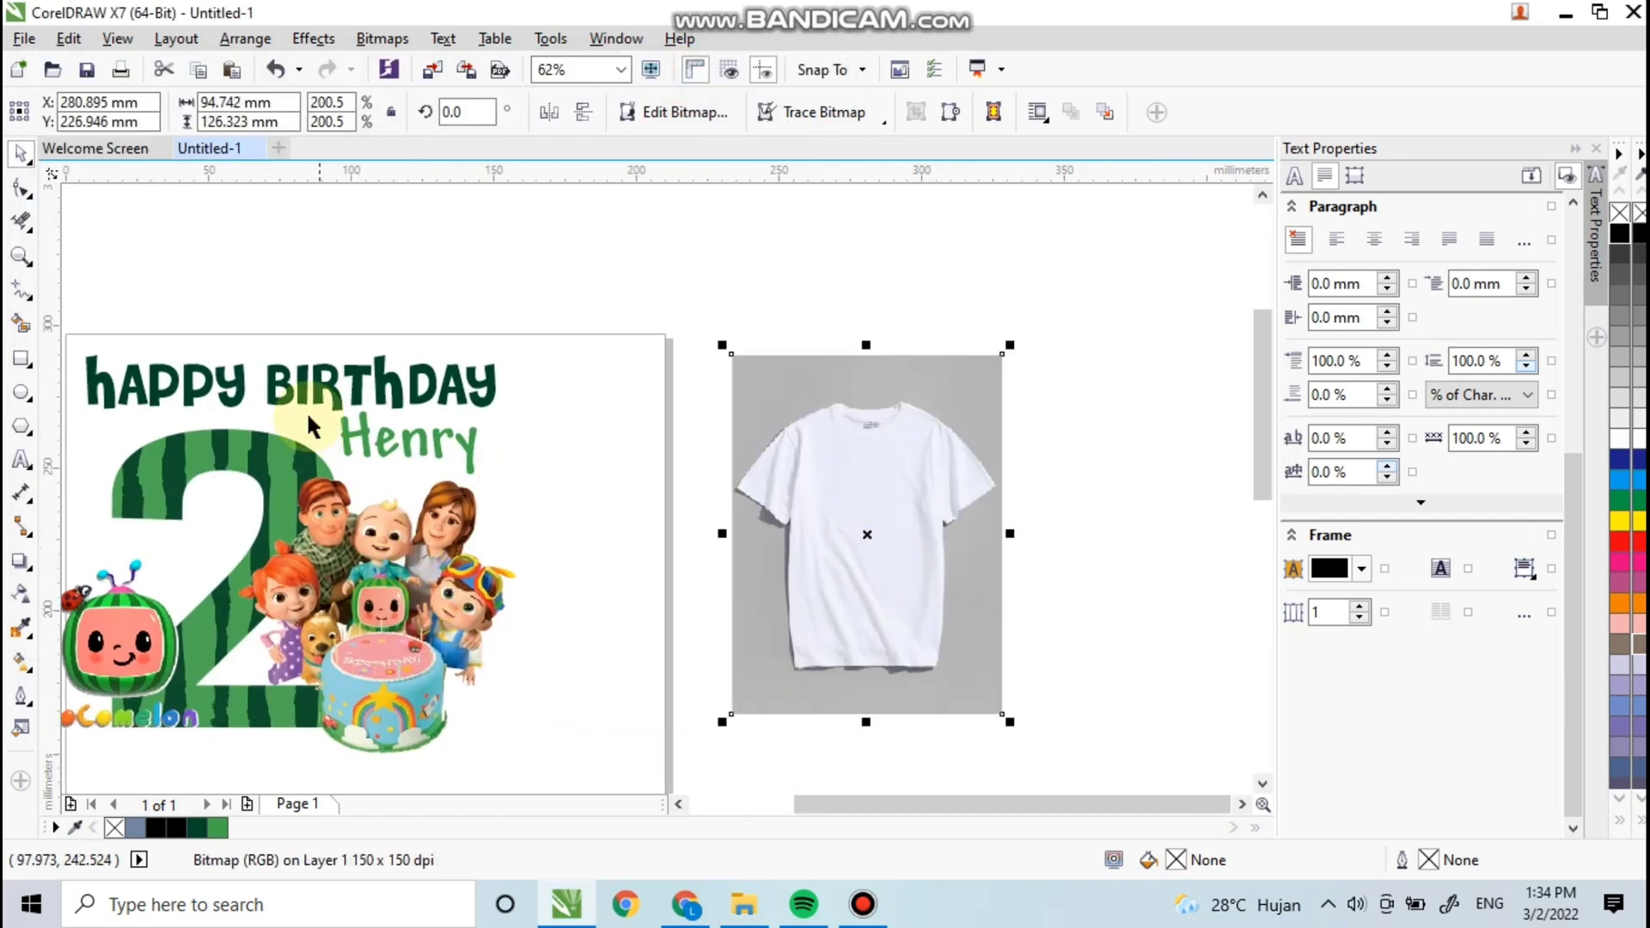
# Step: Move the T-shirt photo closer beside the page and enlarge it to nearly the page's width
pyautogui.moveTo(365, 377); pyautogui.dragTo(389, 337)
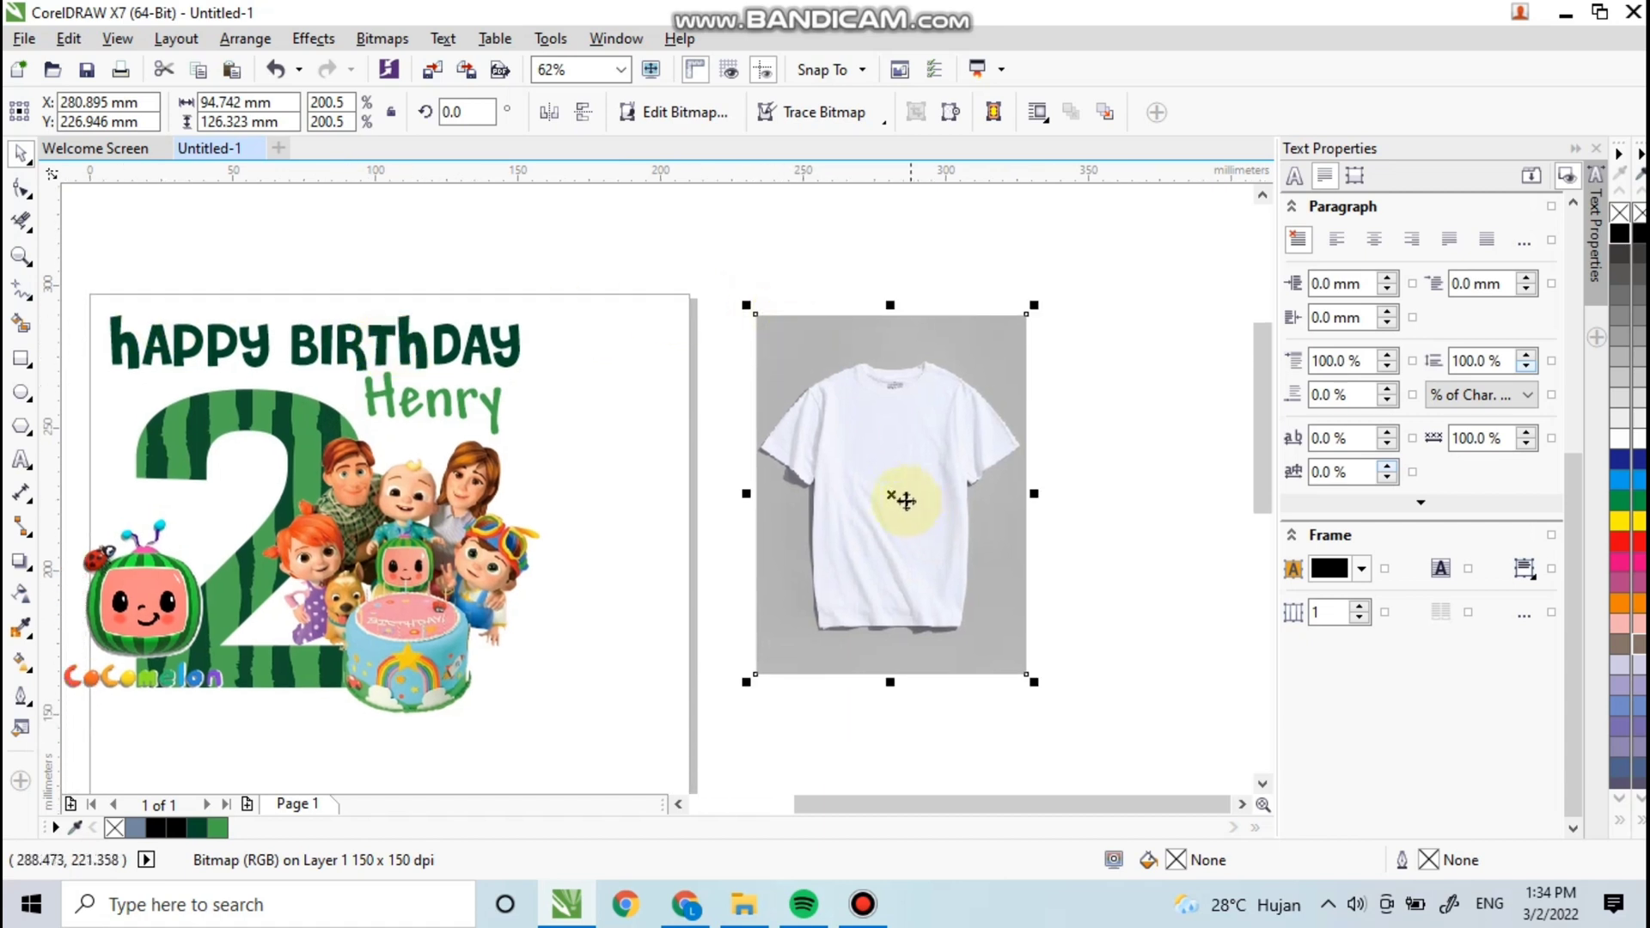
pyautogui.moveTo(904, 499); pyautogui.dragTo(654, 427)
pyautogui.scroll(-1, 653, 427)
pyautogui.moveTo(733, 539); pyautogui.dragTo(943, 582)
pyautogui.click(958, 545)
# Step: Select all the birthday design objects together and order them in front of the T-shirt photo
pyautogui.moveTo(235, 311); pyautogui.dragTo(447, 508)
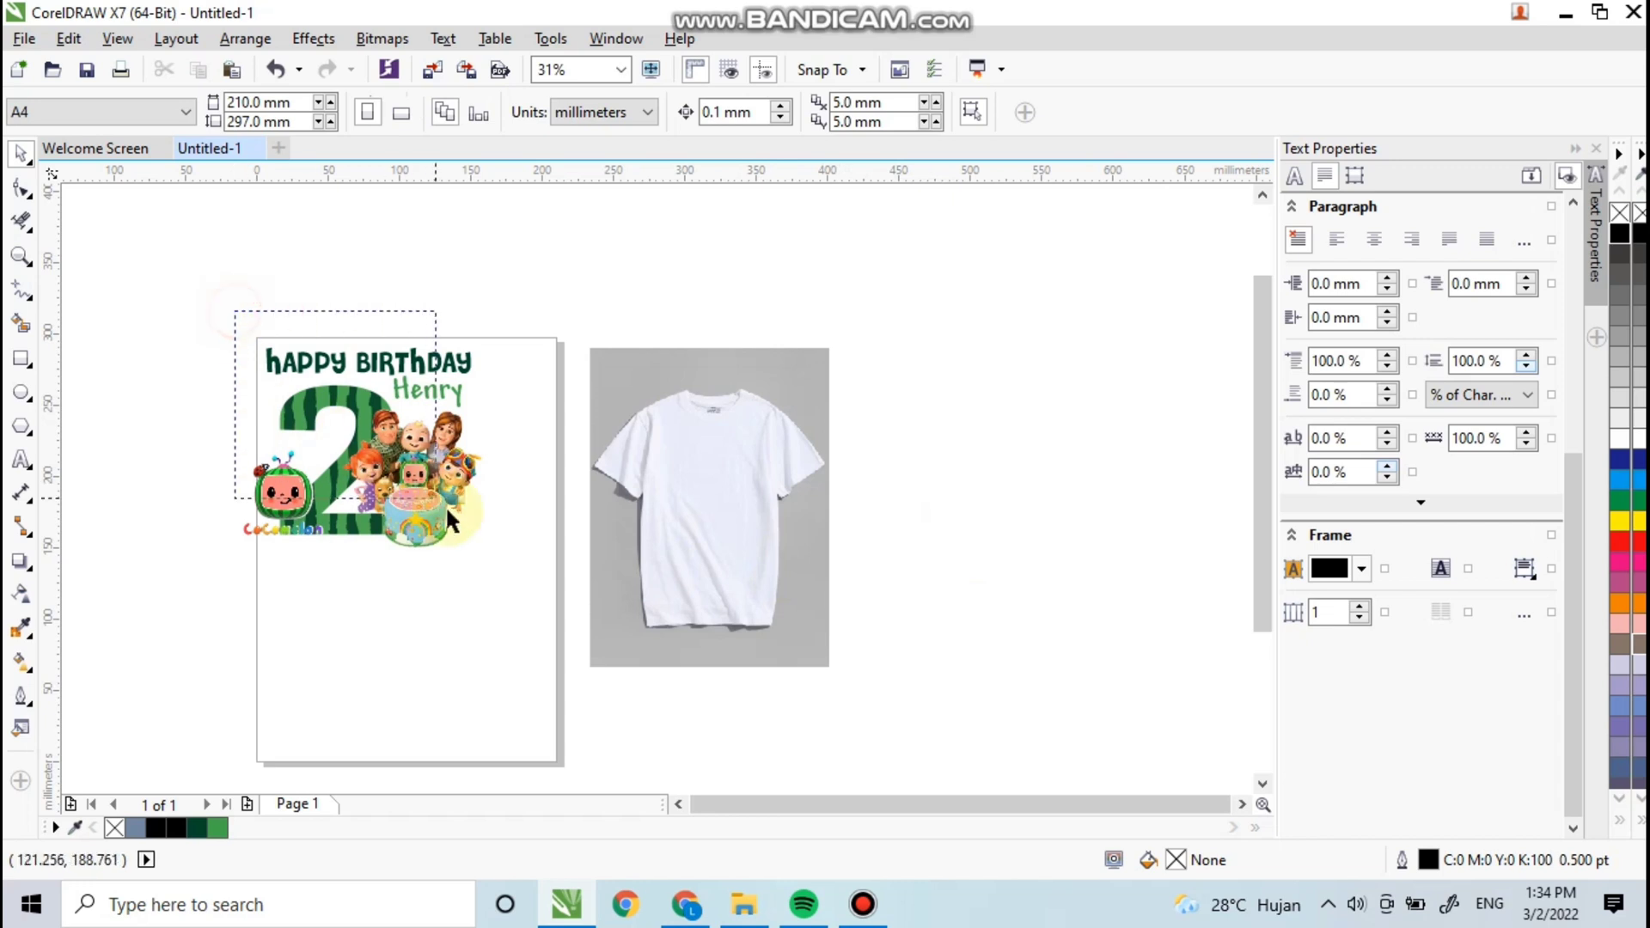
pyautogui.moveTo(505, 585); pyautogui.dragTo(507, 587)
pyautogui.rightClick(415, 468)
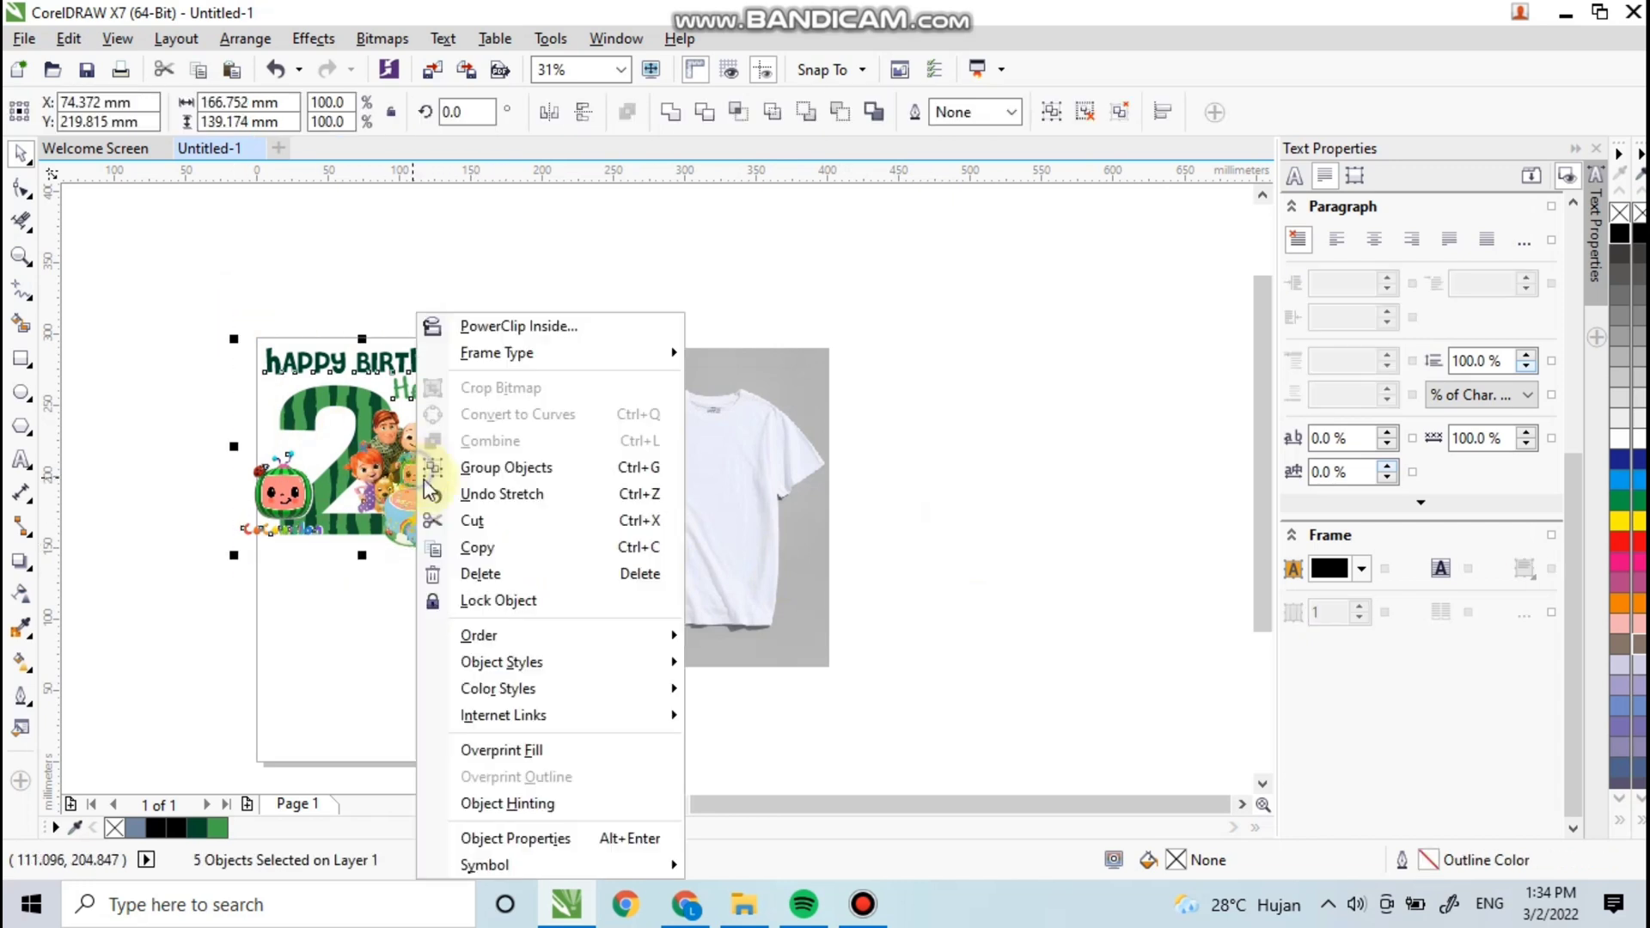
pyautogui.click(531, 634)
pyautogui.click(767, 795)
pyautogui.click(685, 589)
# Step: Scale the birthday design down to about 68 by 57 mm and centre it on the T-shirt's chest
pyautogui.moveTo(488, 551); pyautogui.dragTo(722, 496)
pyautogui.scroll(1, 741, 439)
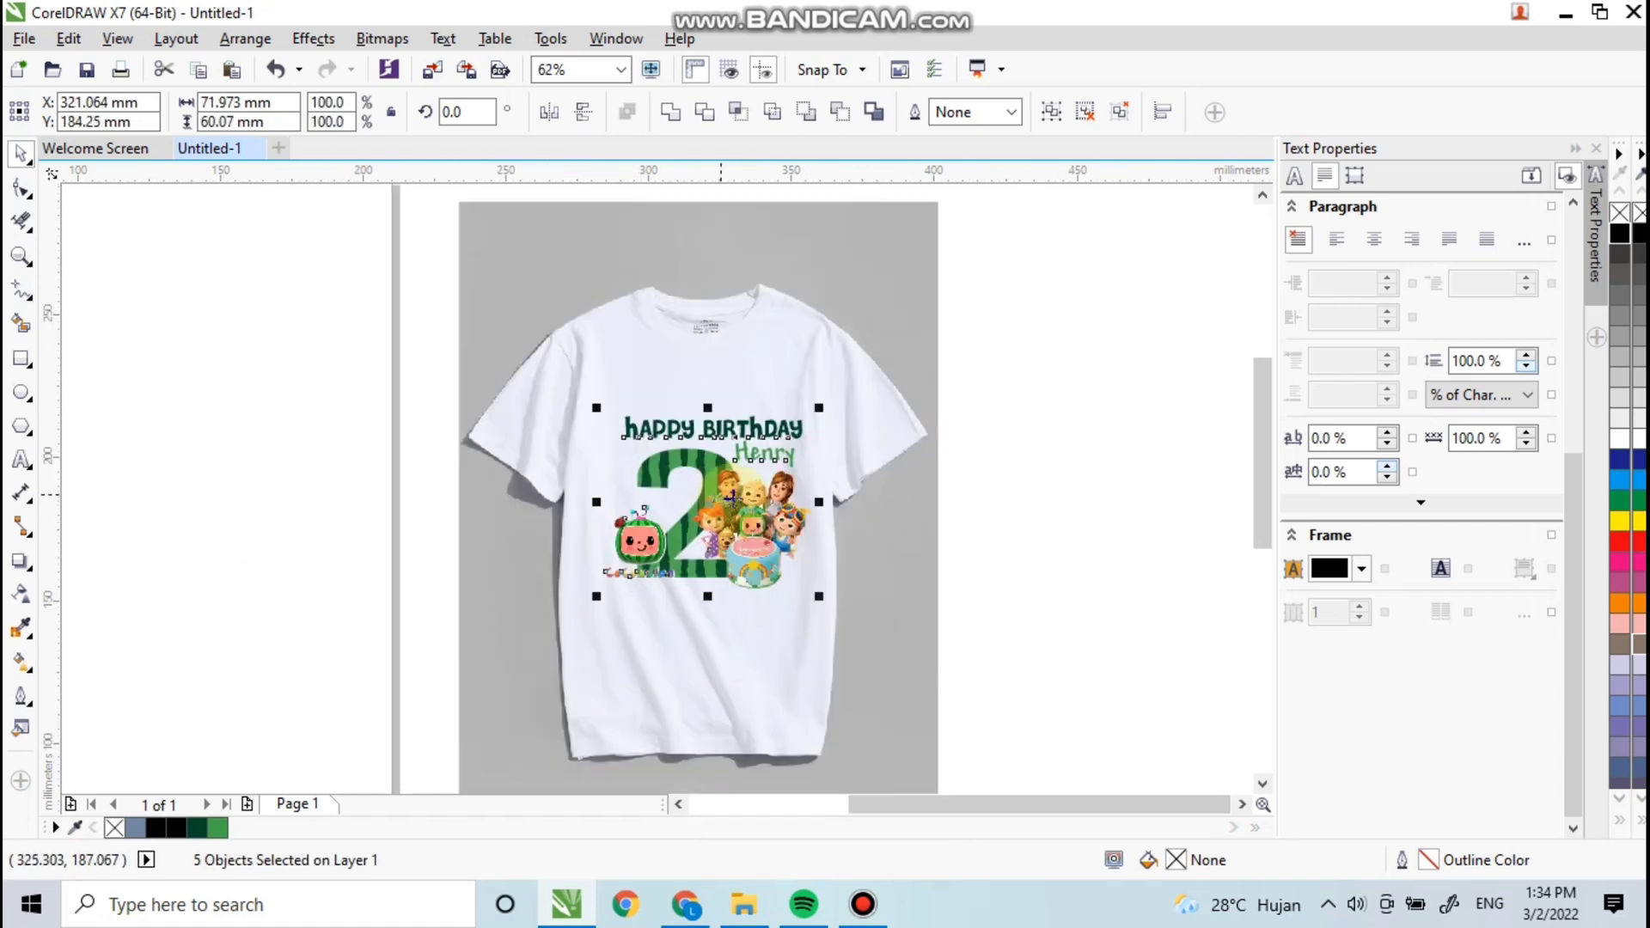
pyautogui.moveTo(802, 661); pyautogui.dragTo(788, 646)
pyautogui.moveTo(741, 568); pyautogui.dragTo(736, 543)
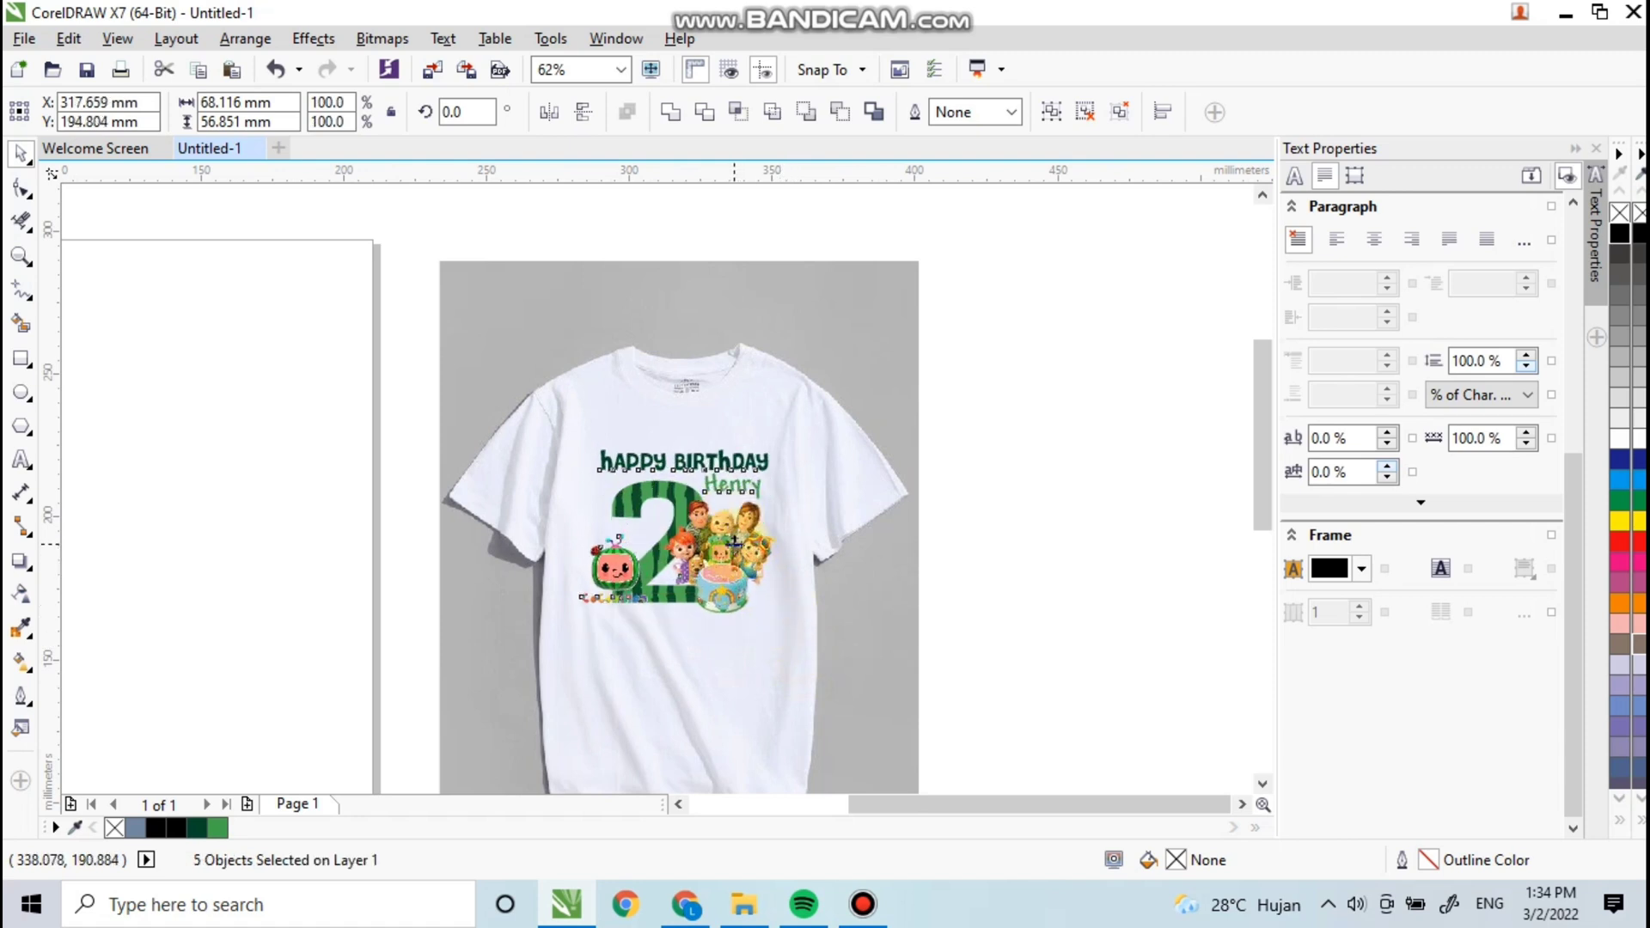
pyautogui.click(246, 440)
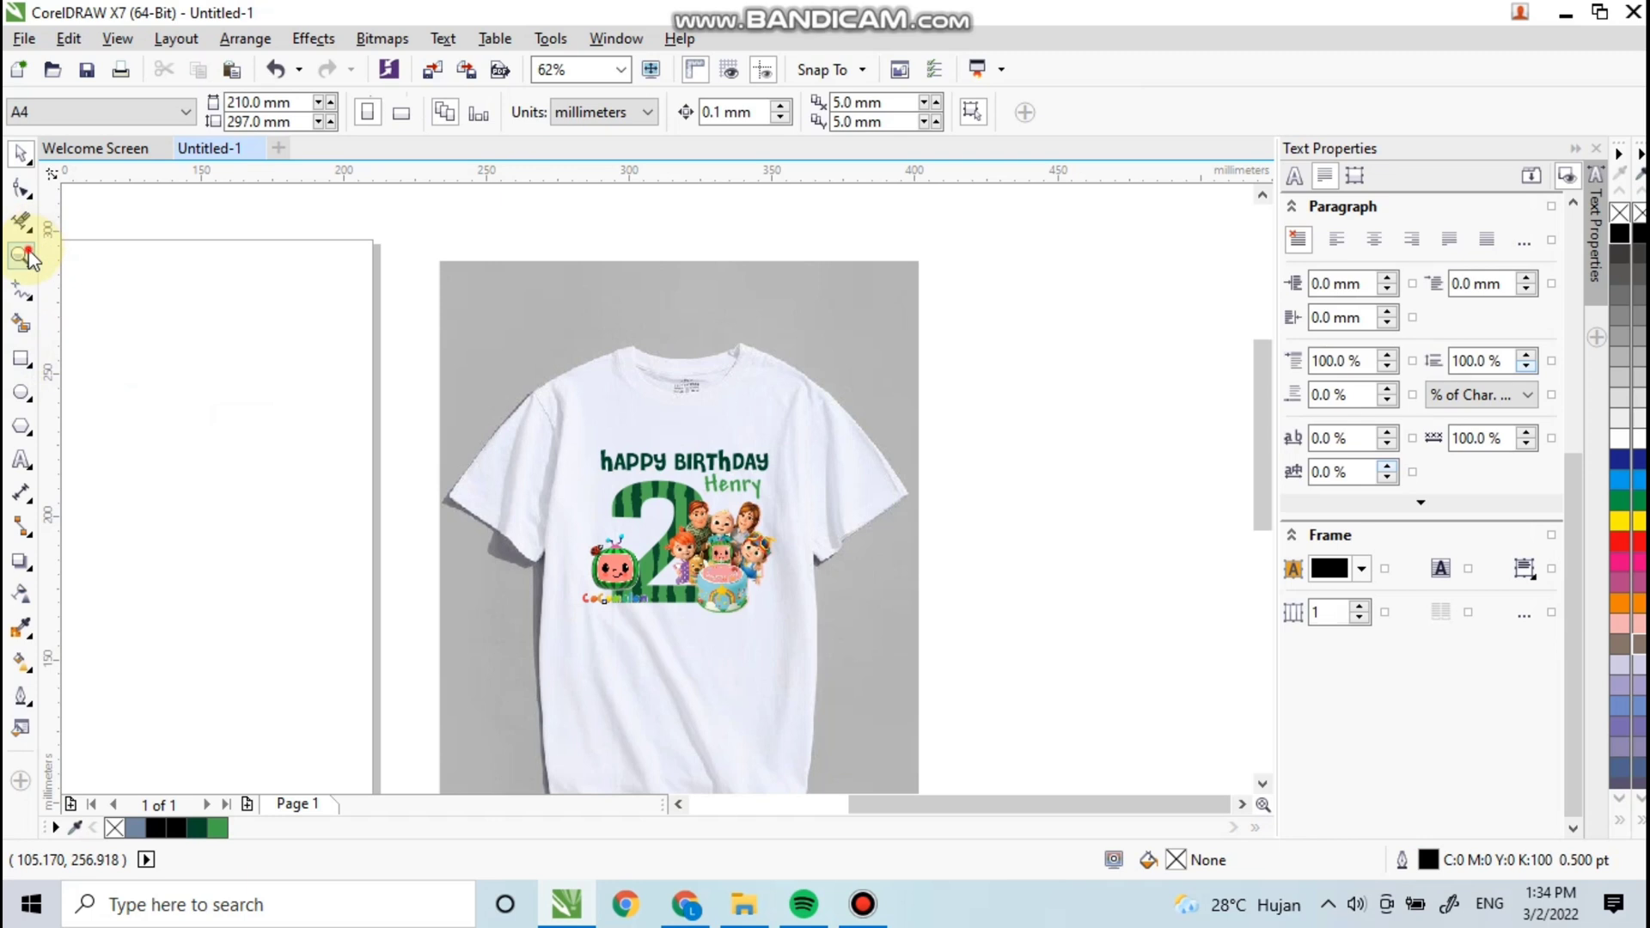
# Step: Examine the birthday design on the upper part of the T-shirt mockup at close range
pyautogui.click(21, 256)
pyautogui.moveTo(353, 247); pyautogui.dragTo(1006, 632)
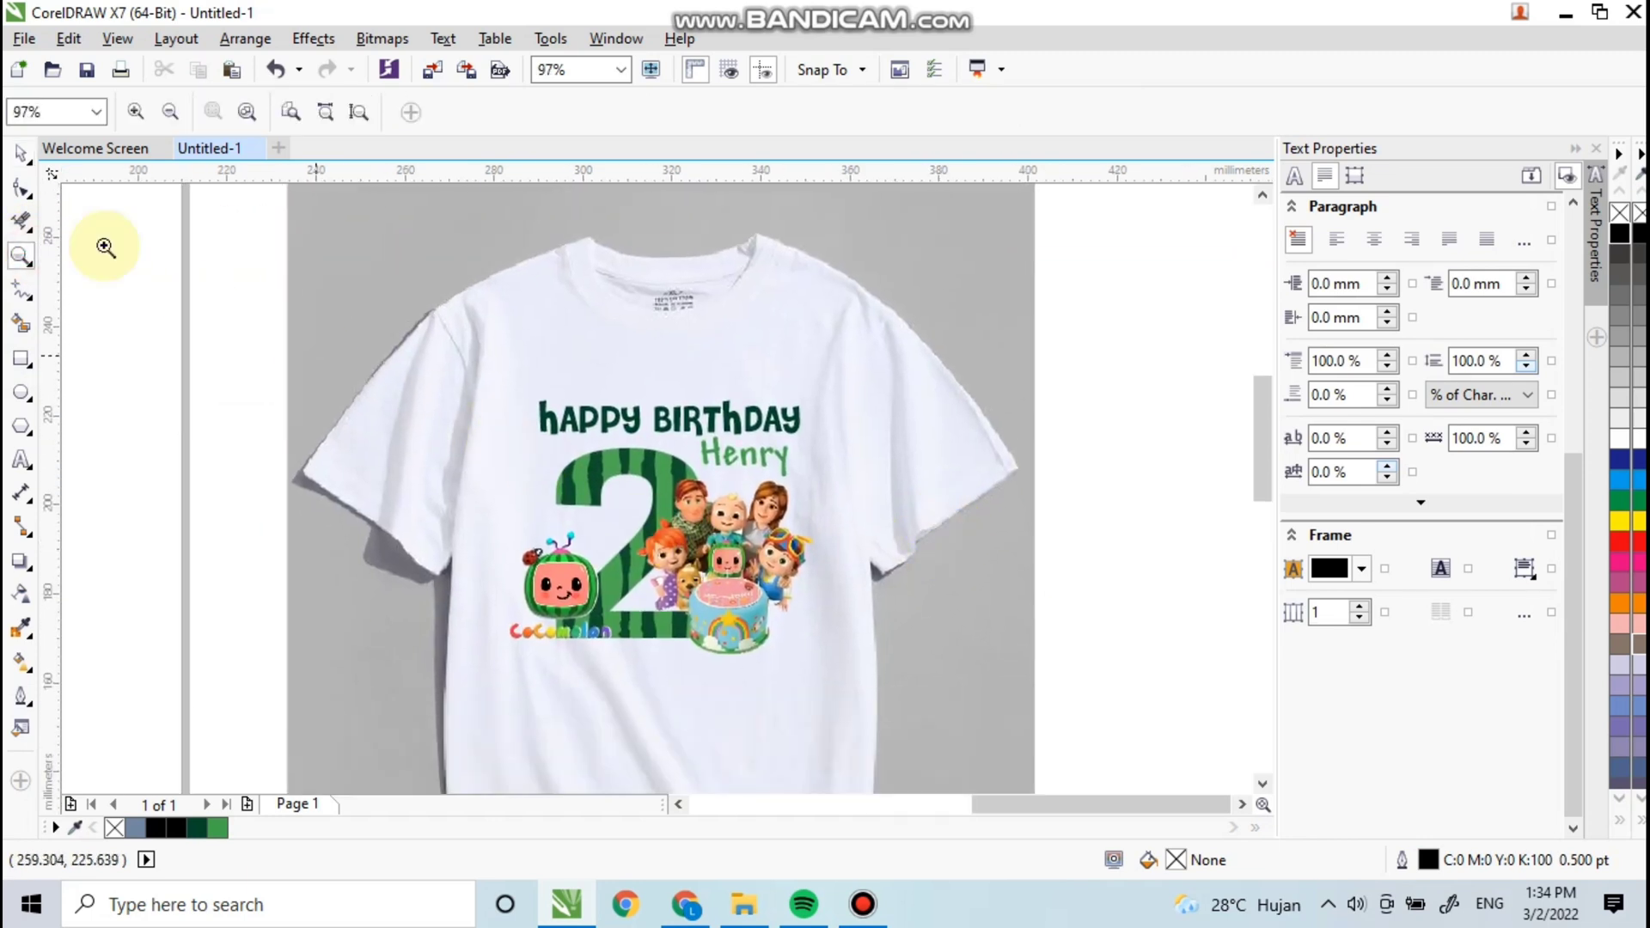
pyautogui.click(17, 153)
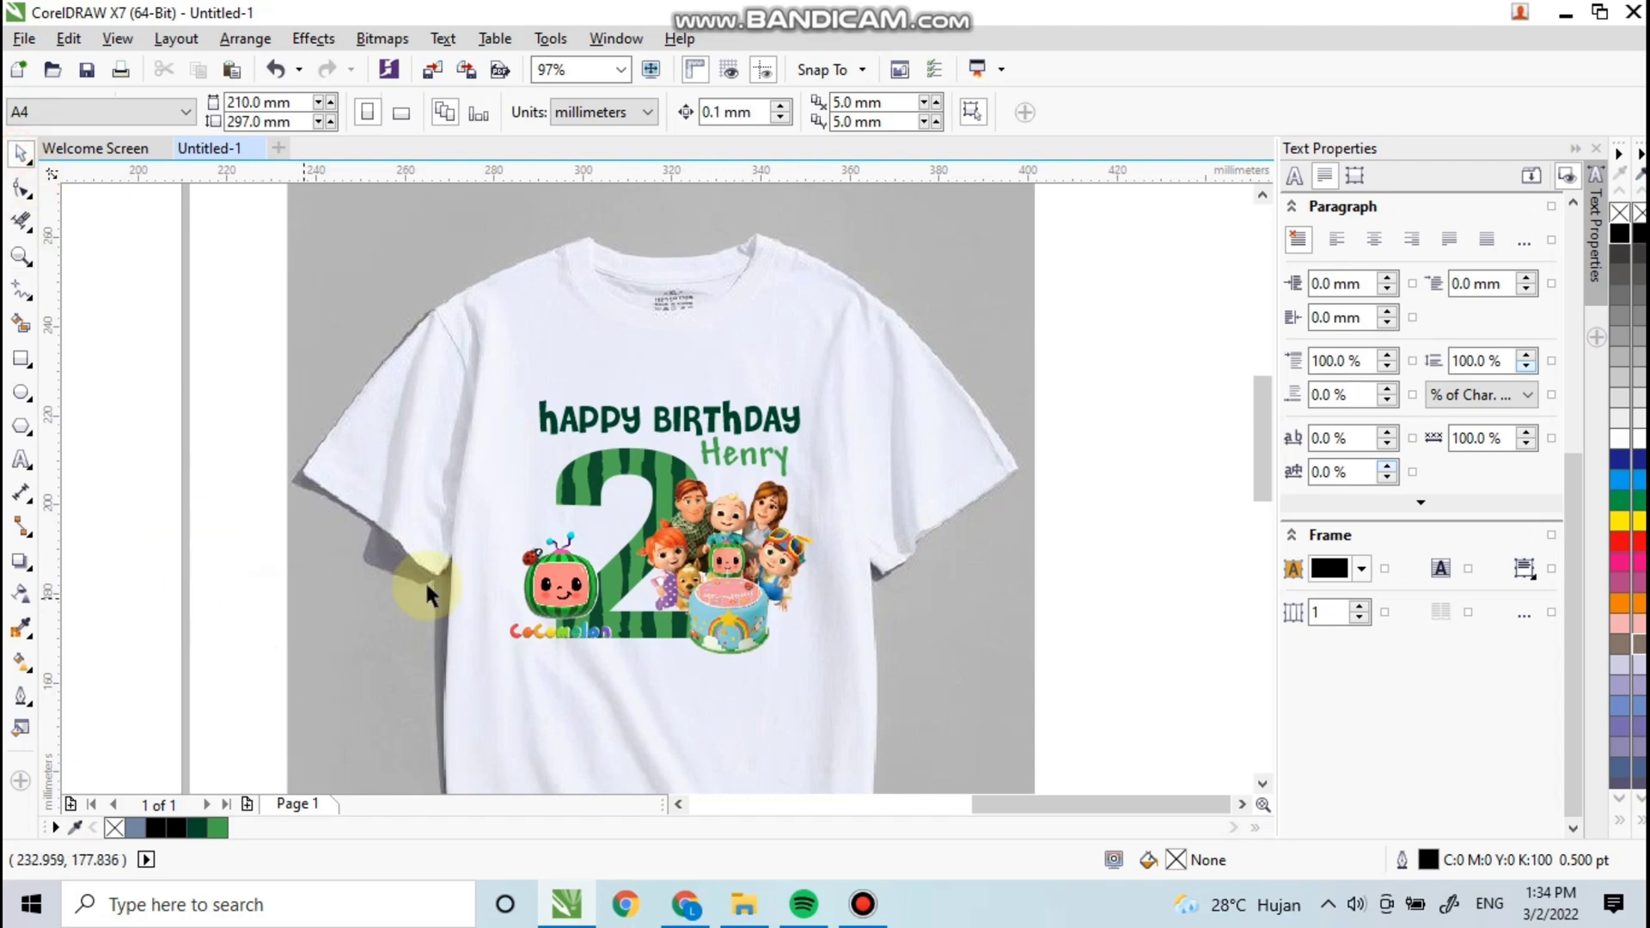